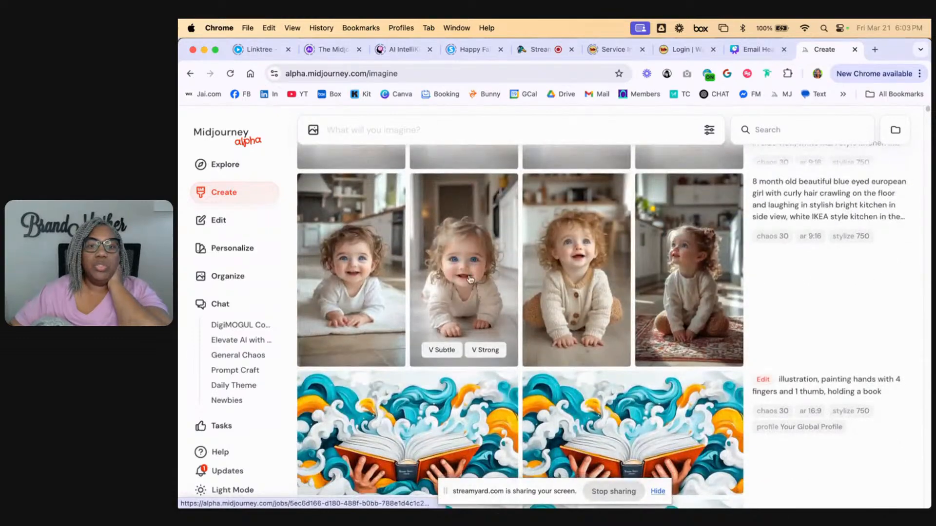
# View the image of the curly blonde baby crawling in the hallway in the image editor, leaving it without changes
pyautogui.click(469, 278)
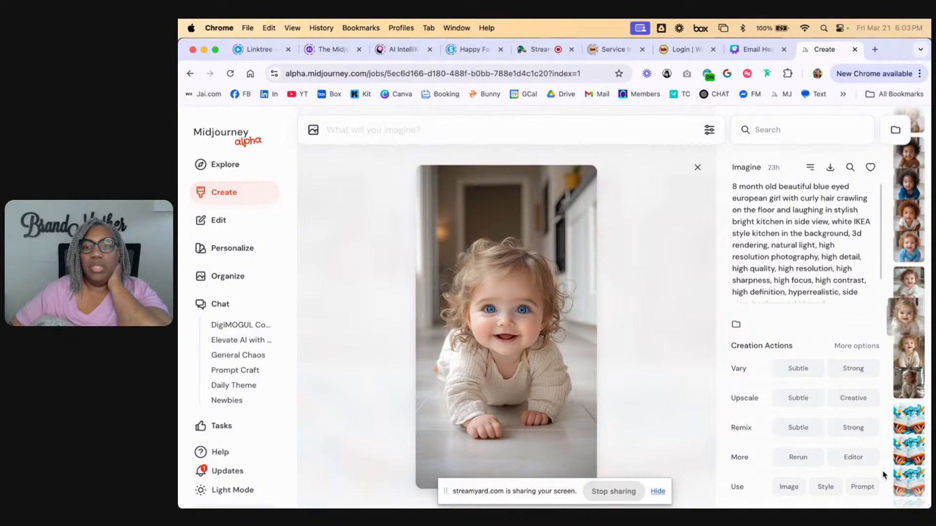
pyautogui.click(859, 458)
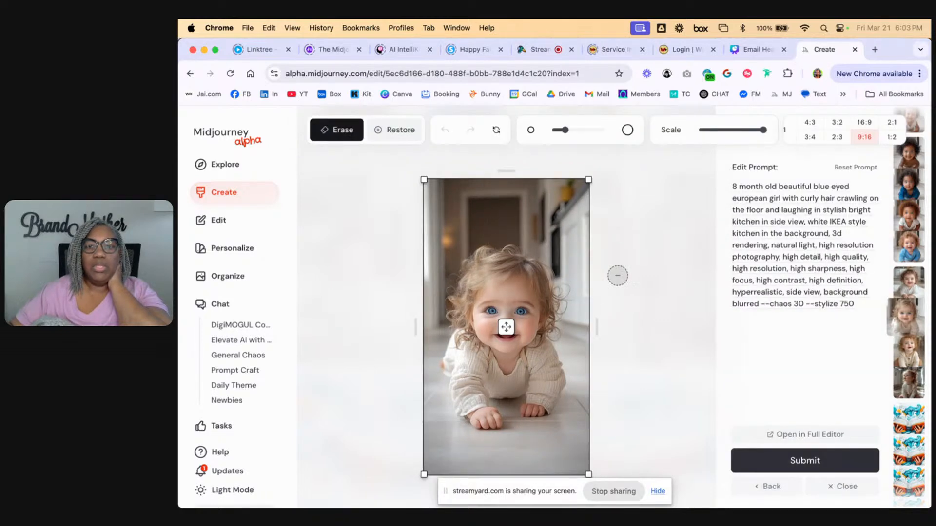
pyautogui.click(838, 487)
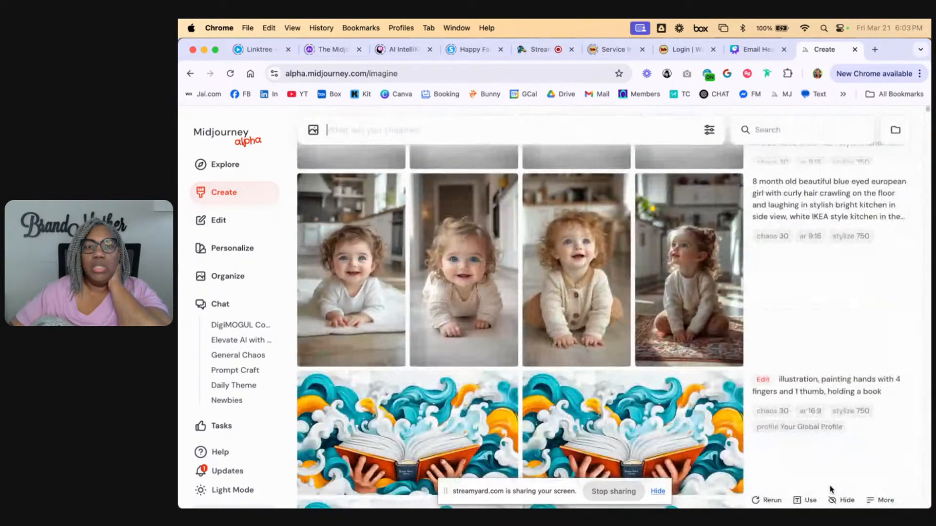
# Look through the recent creations from today and yesterday, including the babies, book illustrations, handshakes and living rooms
pyautogui.scroll(5, 587, 341)
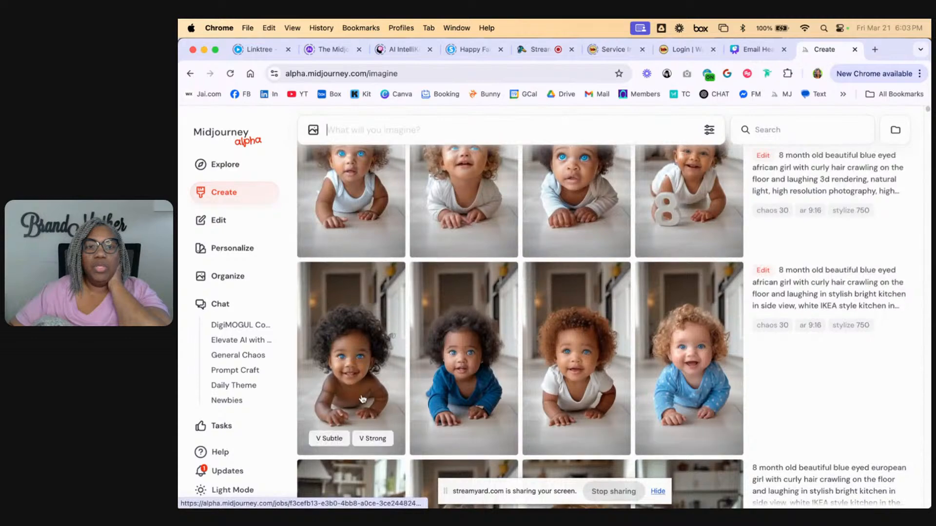
pyautogui.scroll(-10, 500, 337)
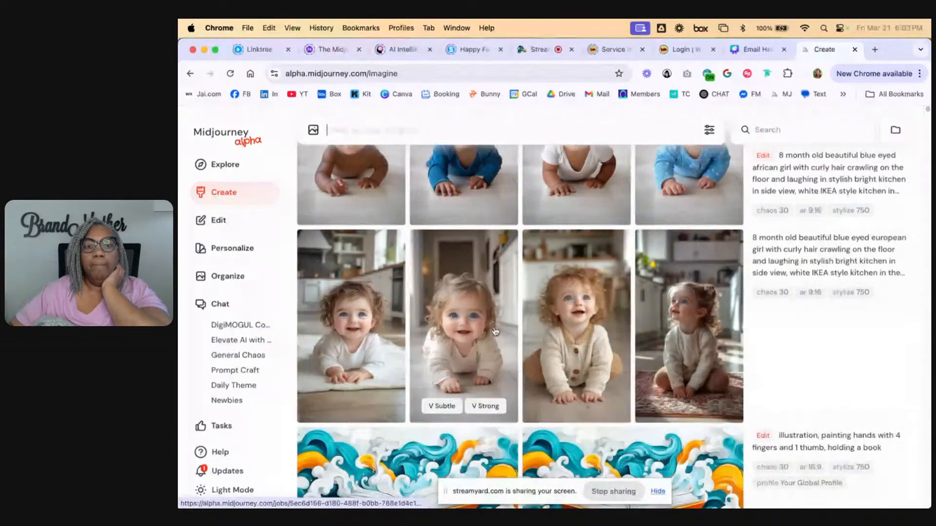
pyautogui.scroll(-5, 499, 336)
pyautogui.scroll(-1, 499, 337)
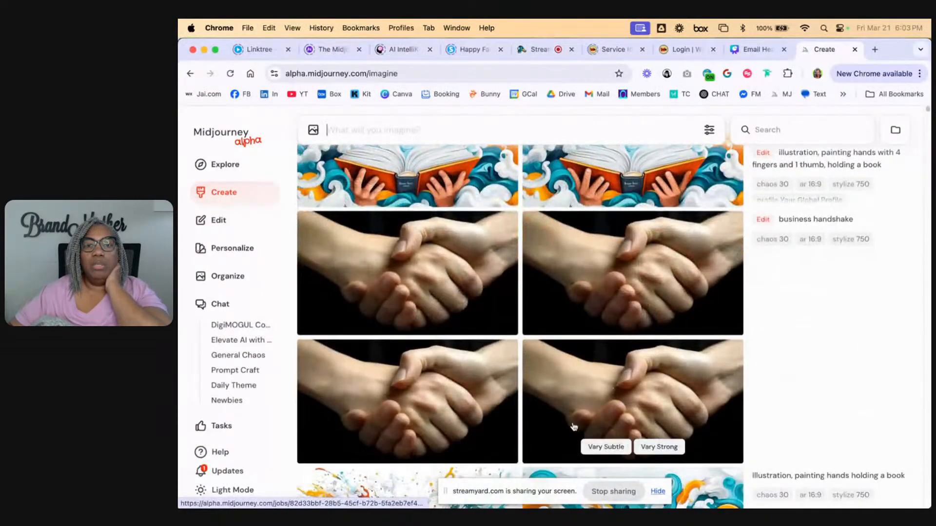
pyautogui.scroll(-7, 573, 365)
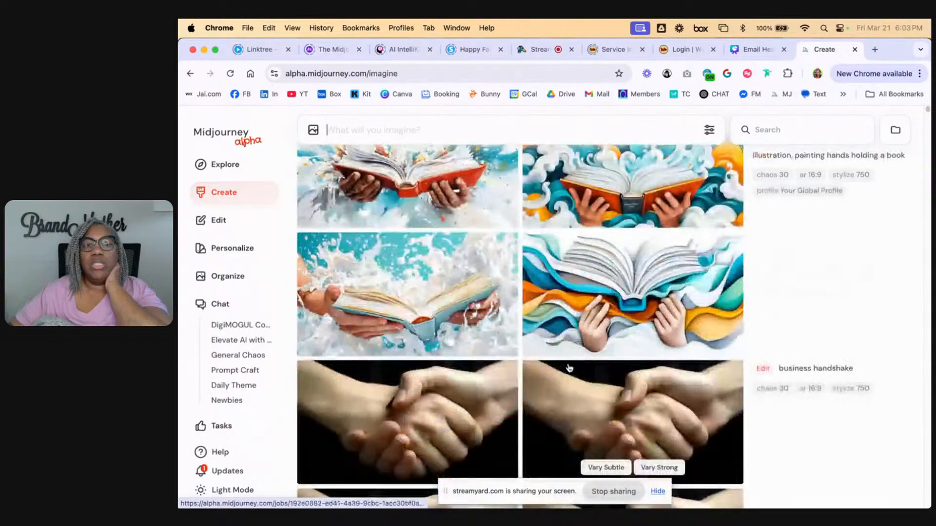
pyautogui.scroll(7, 569, 368)
pyautogui.scroll(15, 568, 368)
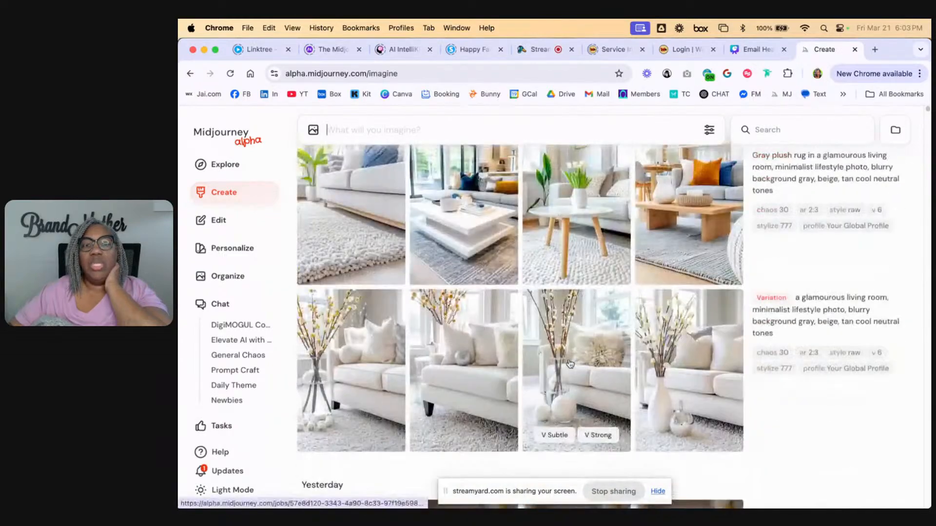
pyautogui.scroll(10, 570, 363)
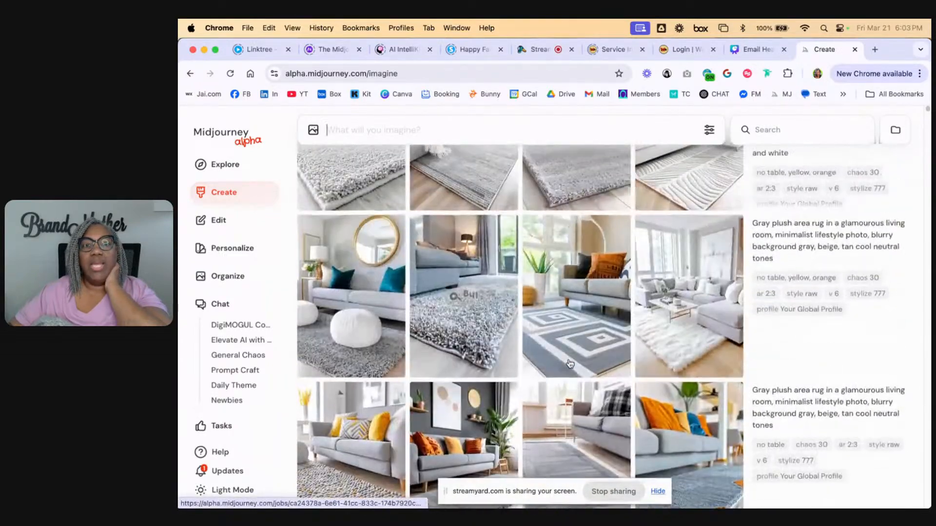
pyautogui.scroll(5, 571, 360)
# View the living room image with the wavy-striped designer rug in the image editor, leaving it without changes
pyautogui.click(702, 320)
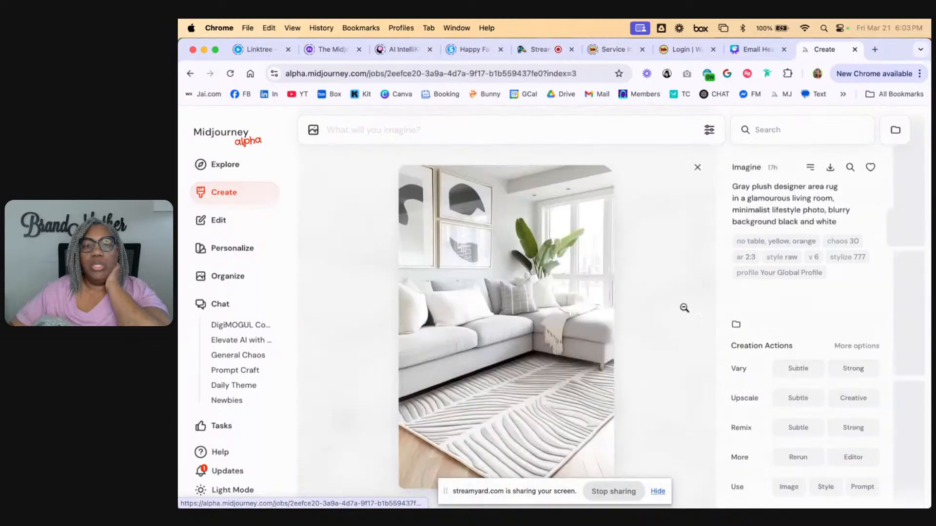
pyautogui.click(853, 457)
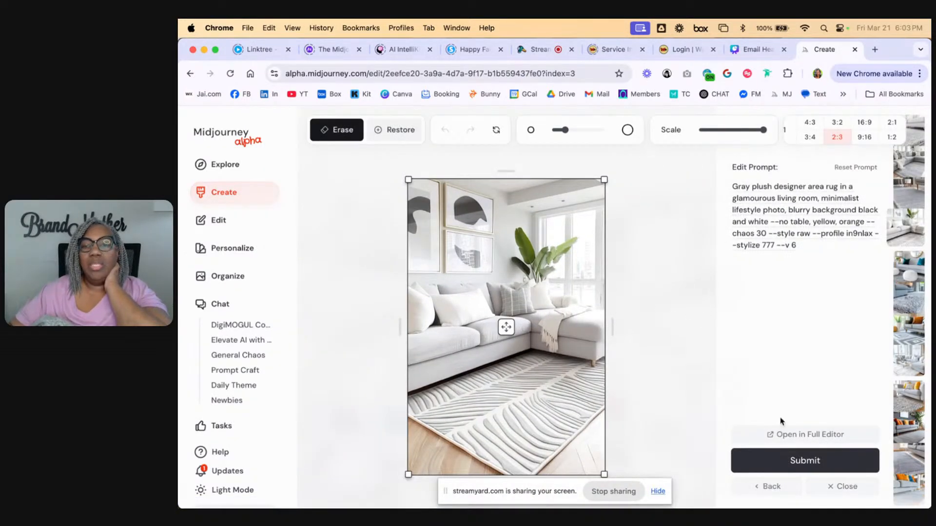
pyautogui.click(843, 488)
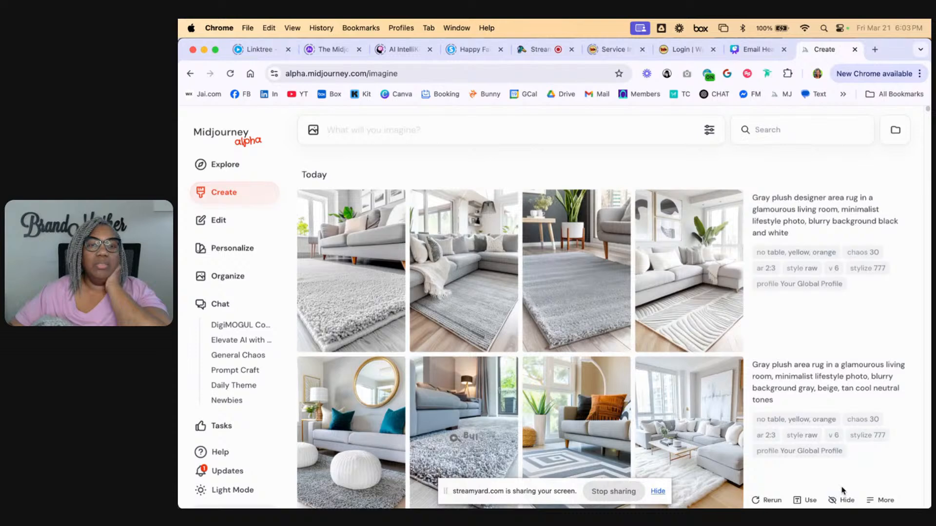
# Look at the start page of the full editor and return to the creations
pyautogui.click(218, 222)
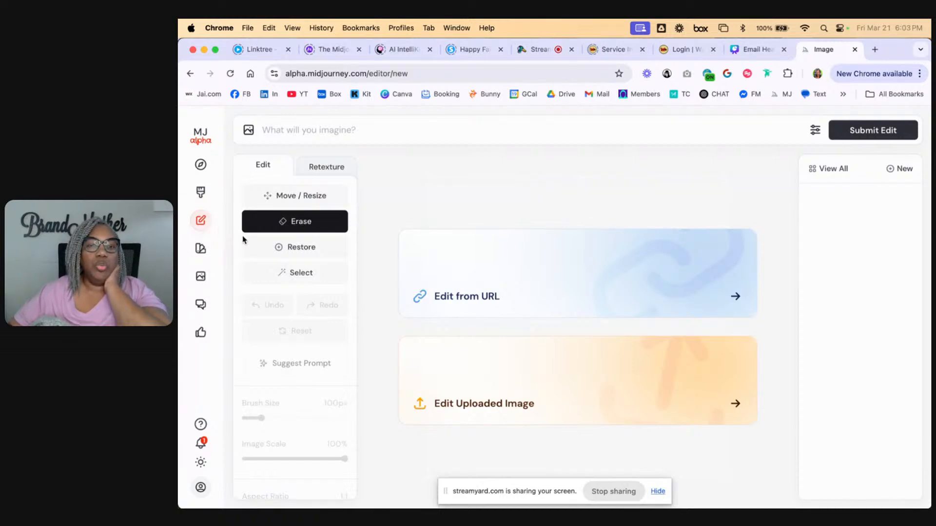
pyautogui.click(201, 195)
# Find the close-up of the bearded man in the luxury pool among the older creations and copy its image URL
pyautogui.scroll(-20, 558, 306)
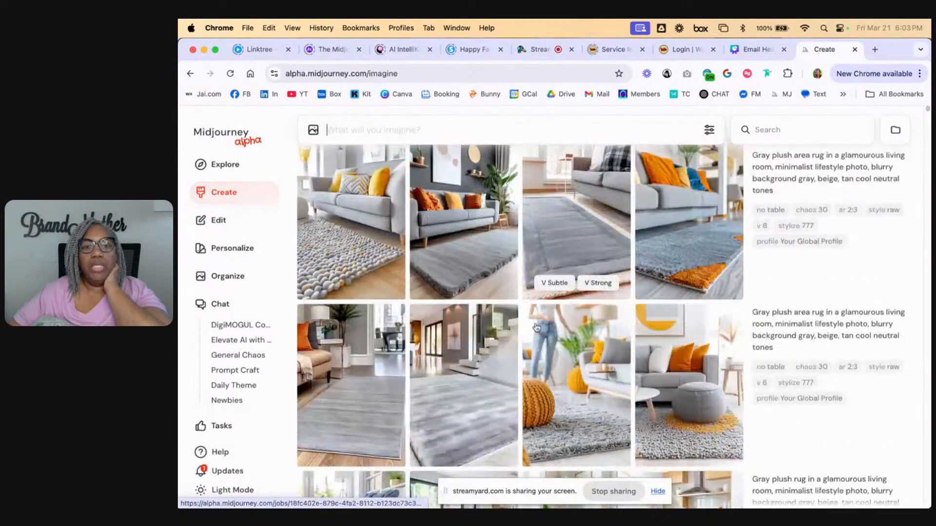
pyautogui.scroll(-20, 539, 329)
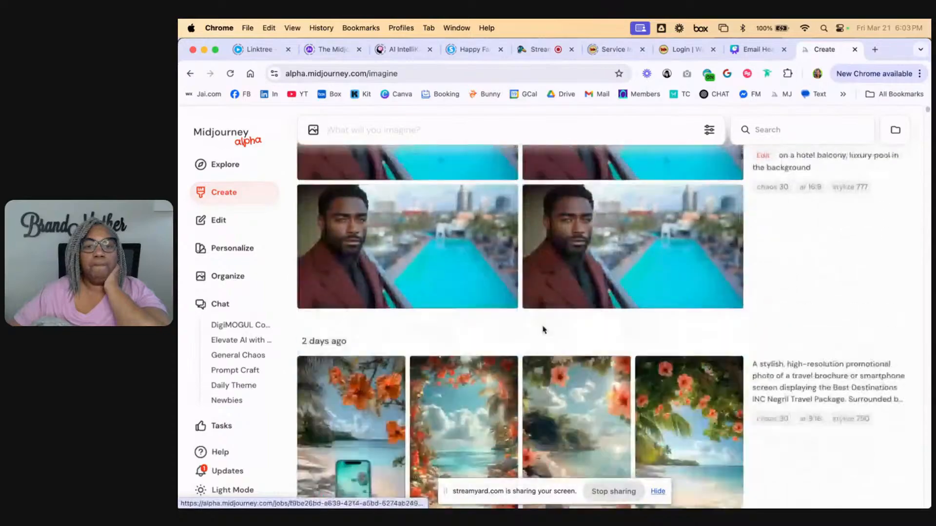
pyautogui.scroll(-20, 546, 330)
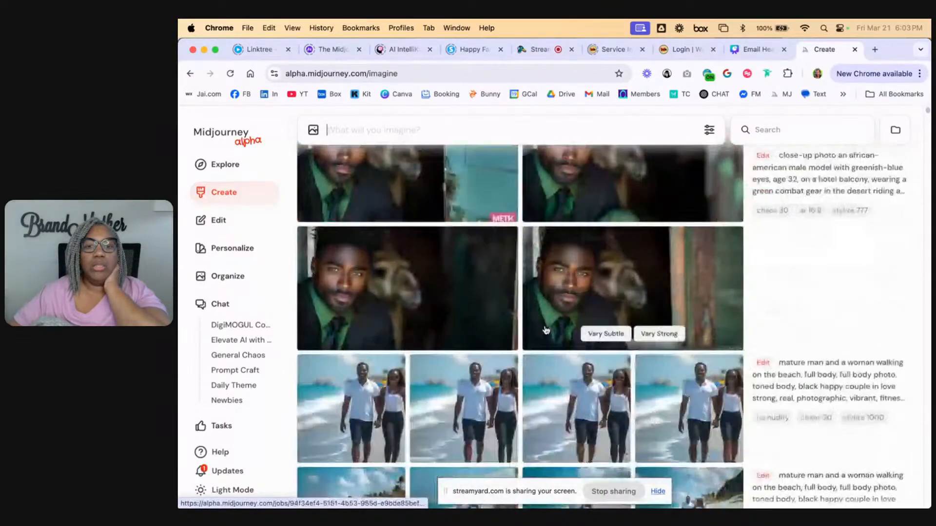
pyautogui.scroll(-20, 546, 330)
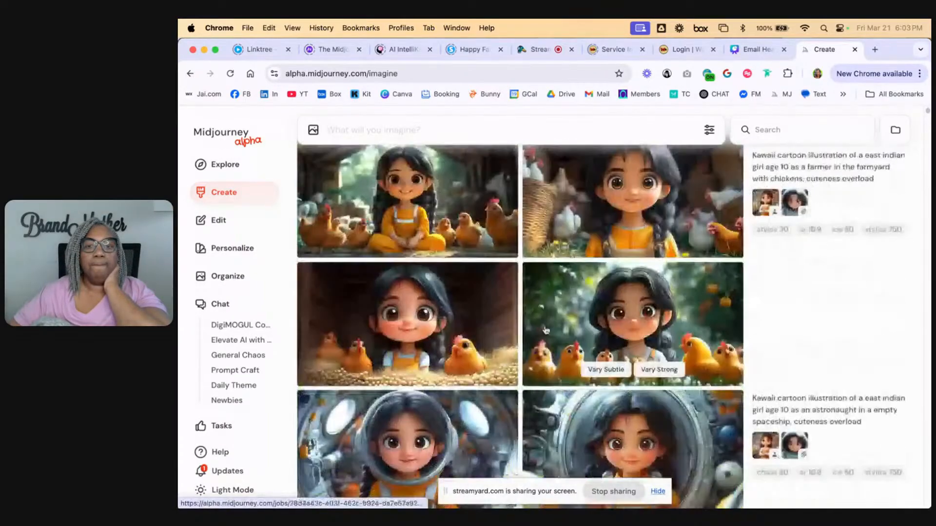
pyautogui.scroll(5, 547, 331)
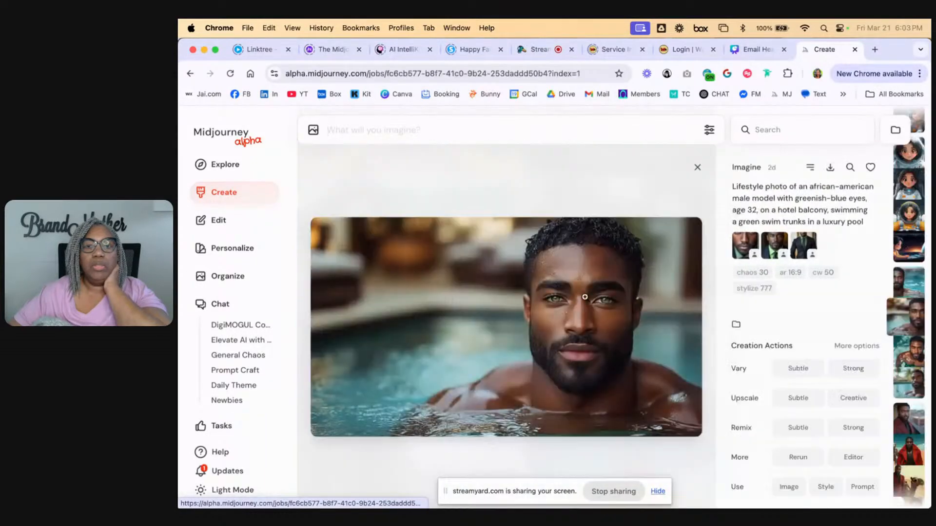
pyautogui.click(612, 256)
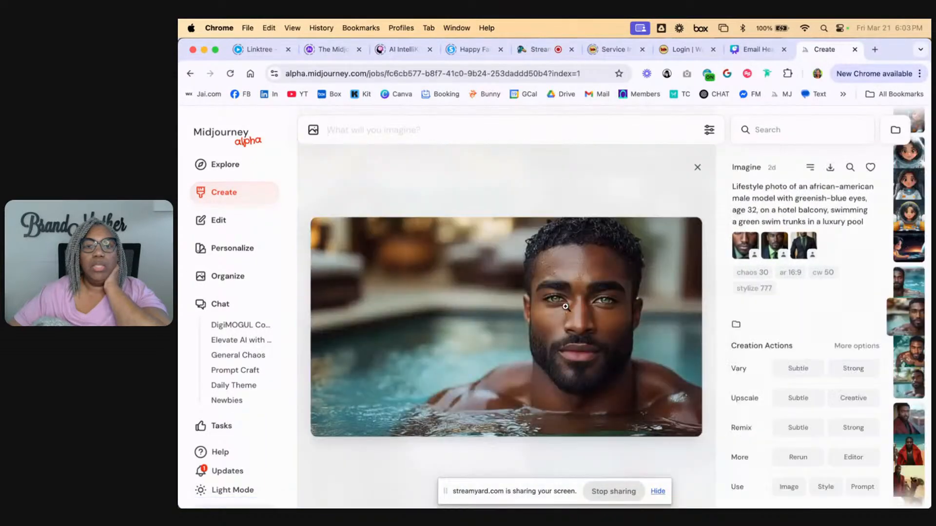
pyautogui.rightClick(639, 361)
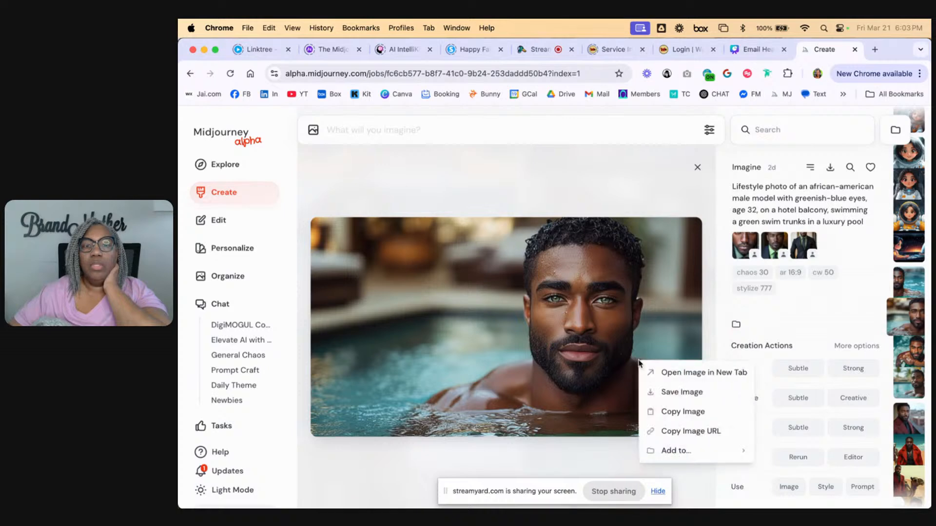
pyautogui.click(675, 431)
# View the pool portrait at full size in a separate browser tab and return to its Midjourney page
pyautogui.rightClick(539, 325)
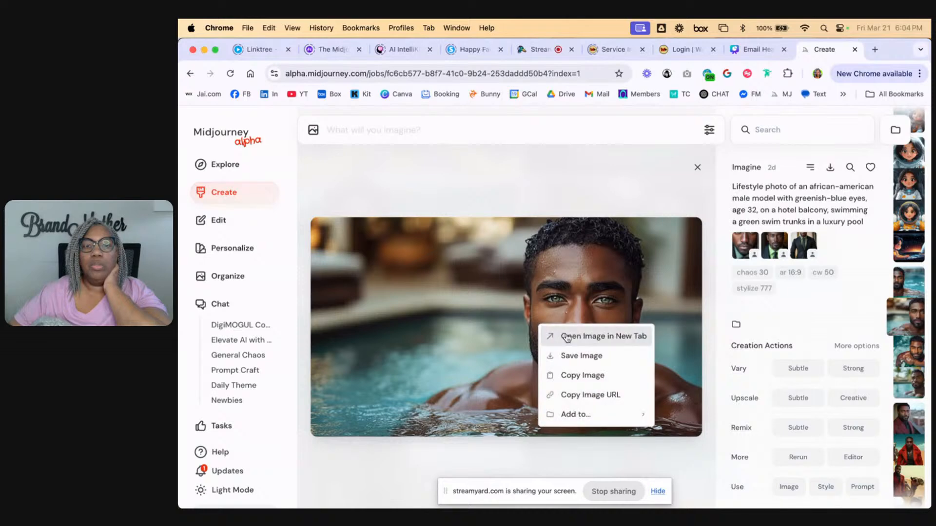
pyautogui.click(553, 335)
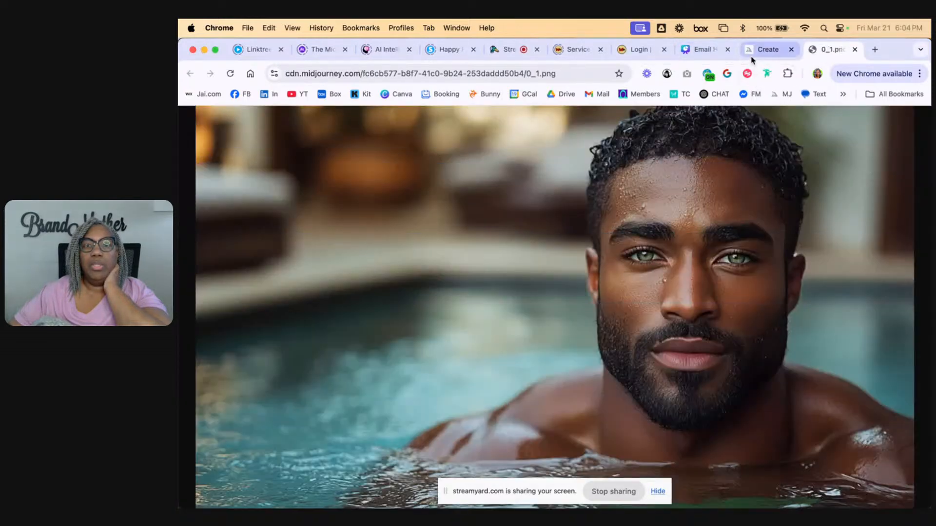
pyautogui.click(762, 50)
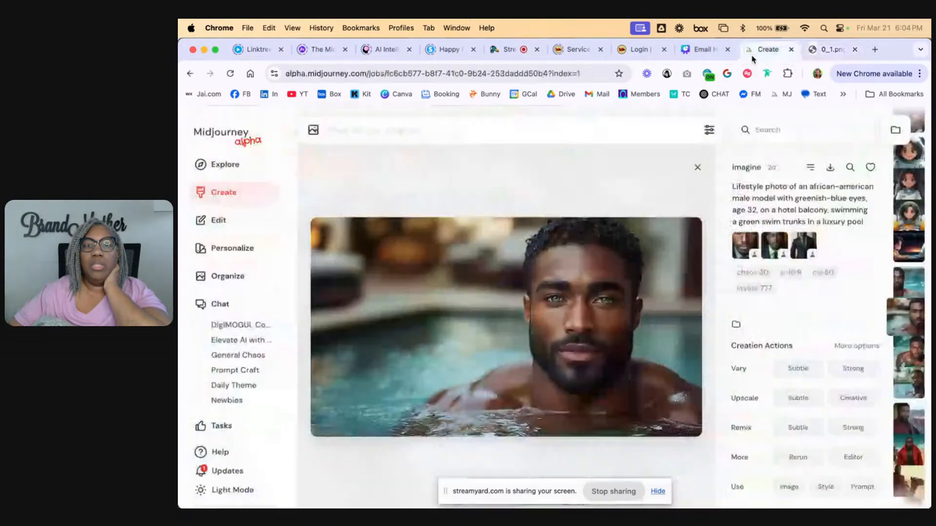
# In the full editor, add the pool portrait to the prompt as an image reference and load it for editing from its copied URL
pyautogui.click(217, 220)
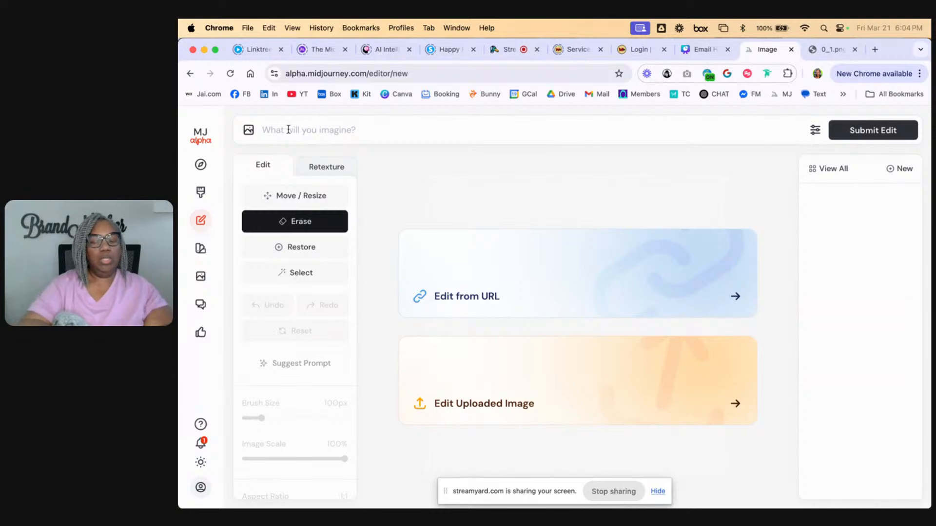
pyautogui.press('super+v')
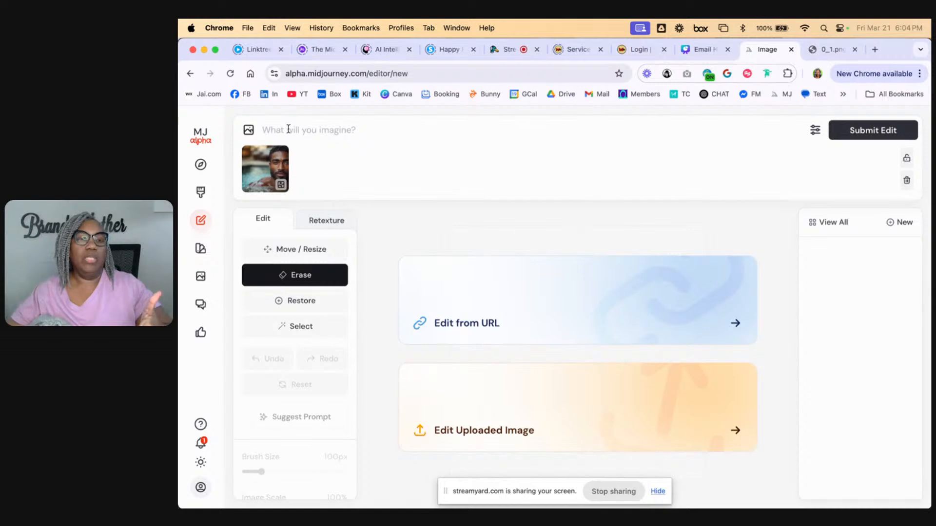
pyautogui.click(494, 317)
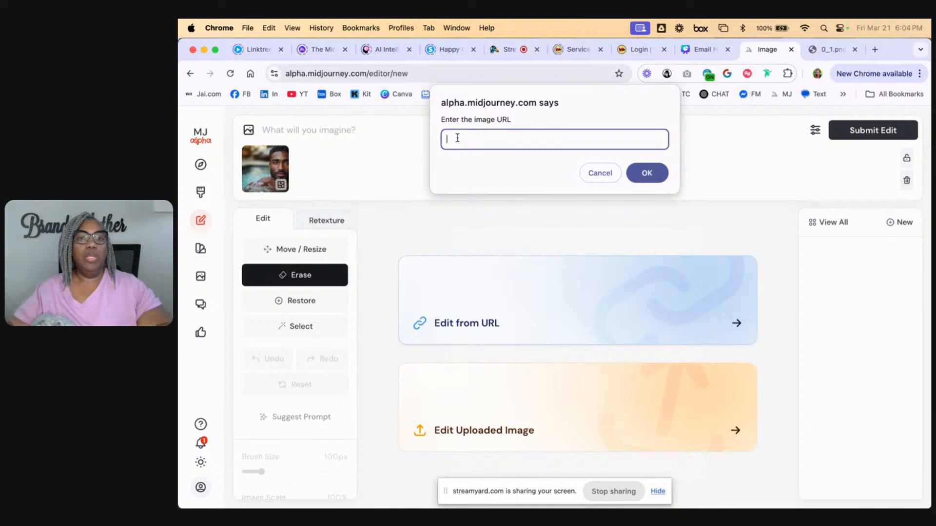
pyautogui.press('super+v')
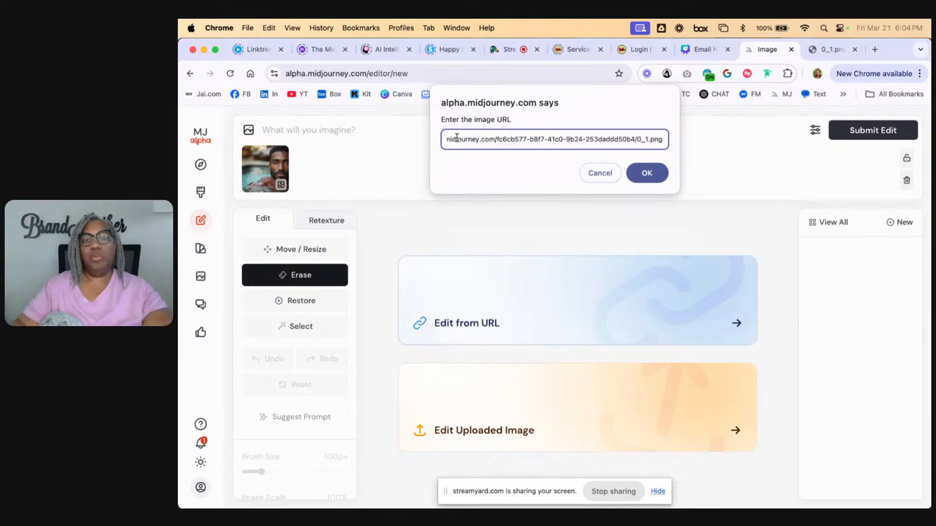
pyautogui.click(649, 174)
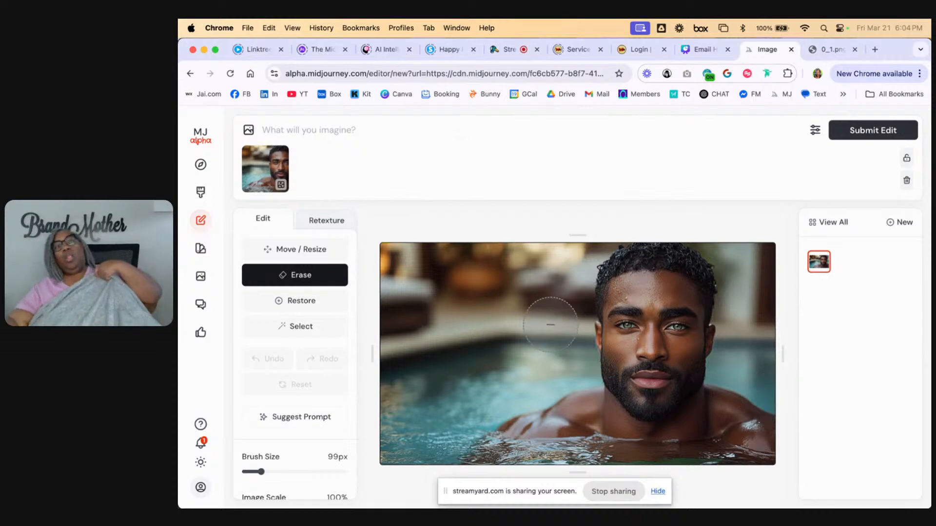
pyautogui.scroll(-2, 492, 339)
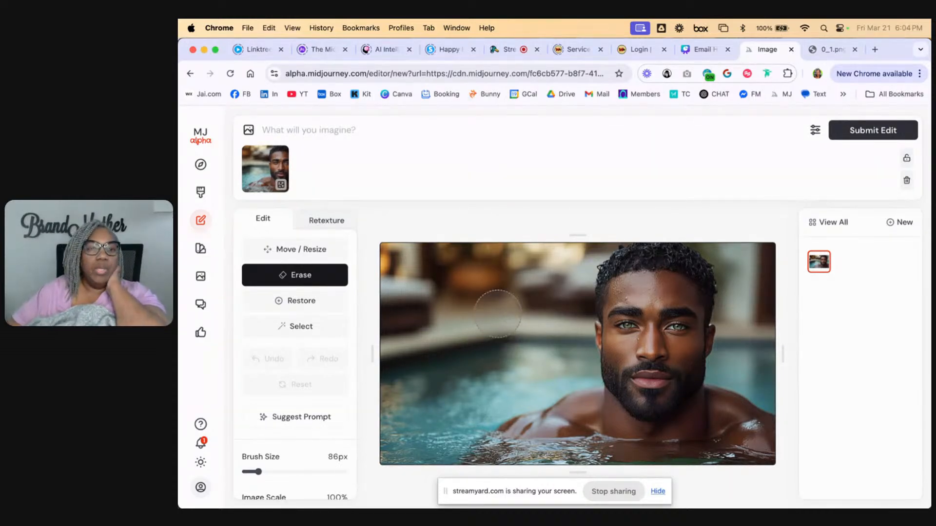
# Use the Select tool to include the blurred lounge area above the pool edge, on the left side of the man's head
pyautogui.click(314, 331)
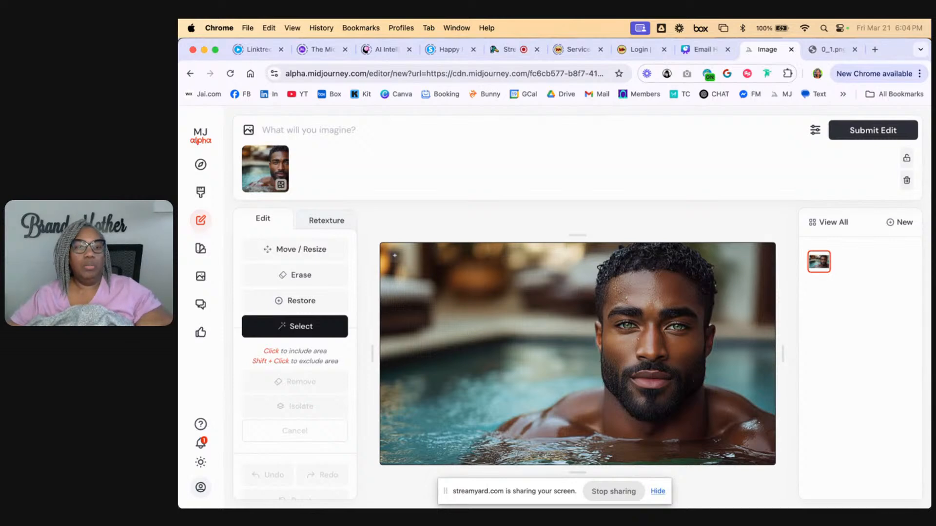
pyautogui.click(395, 255)
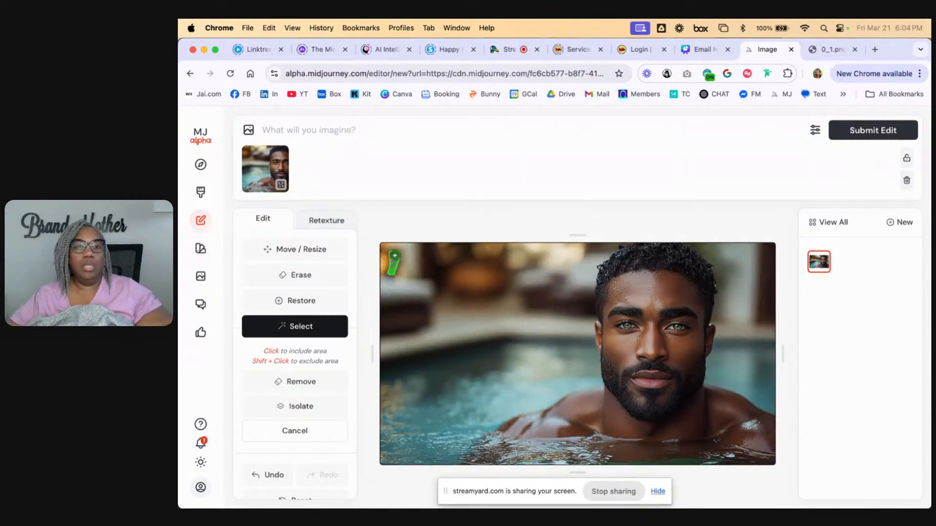
pyautogui.click(403, 258)
pyautogui.click(432, 264)
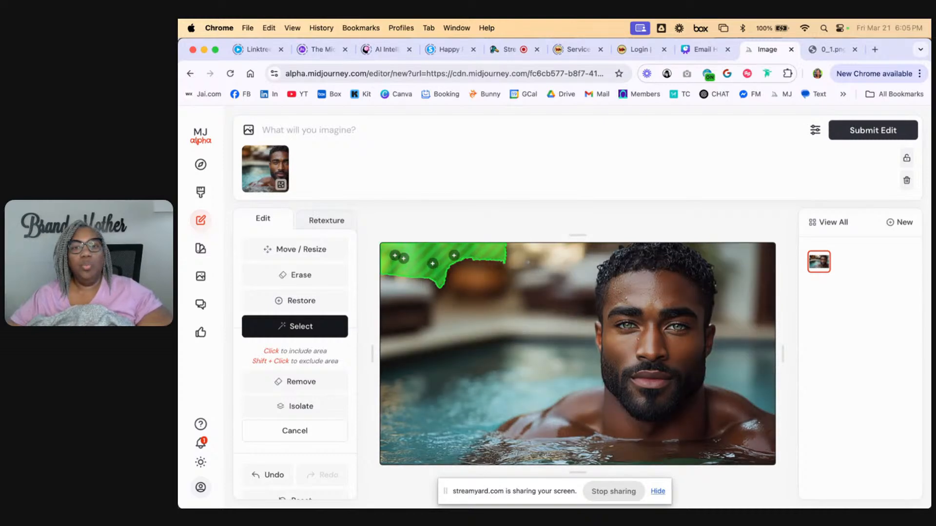
pyautogui.click(528, 263)
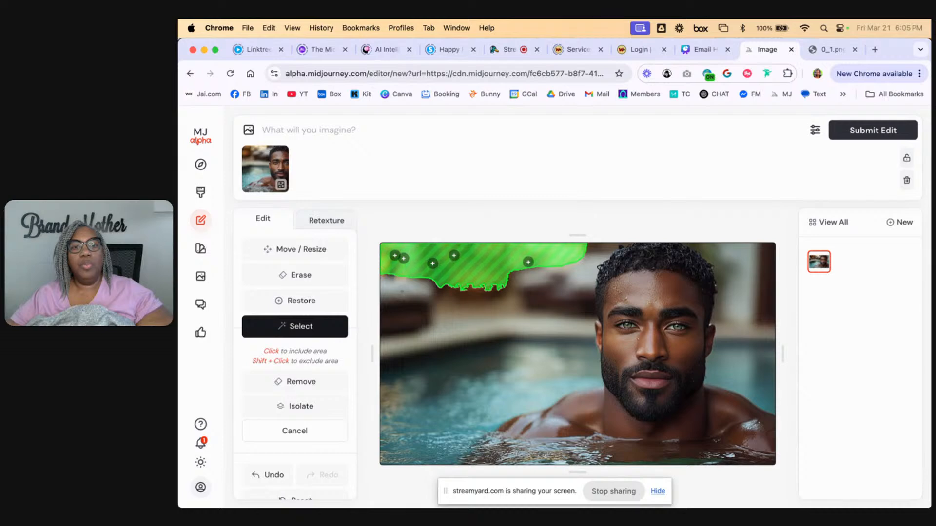
pyautogui.click(397, 286)
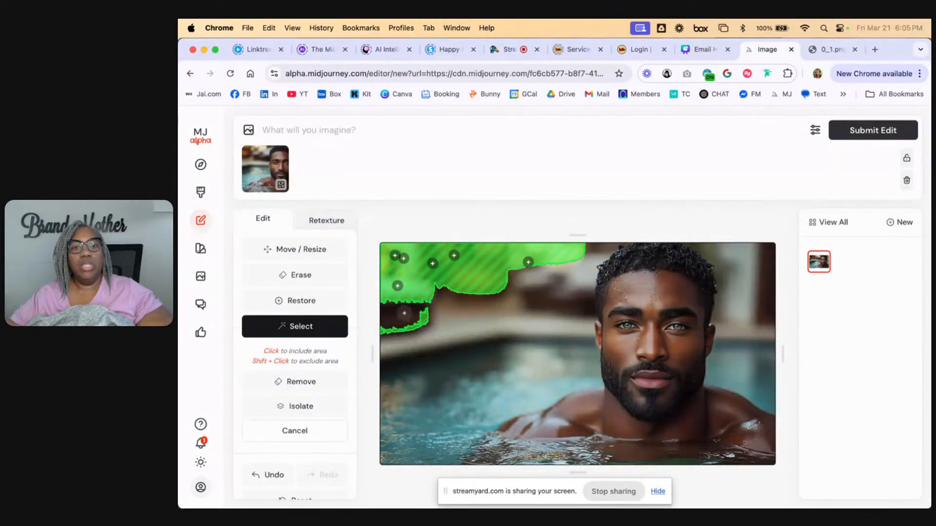
pyautogui.click(404, 313)
pyautogui.click(461, 317)
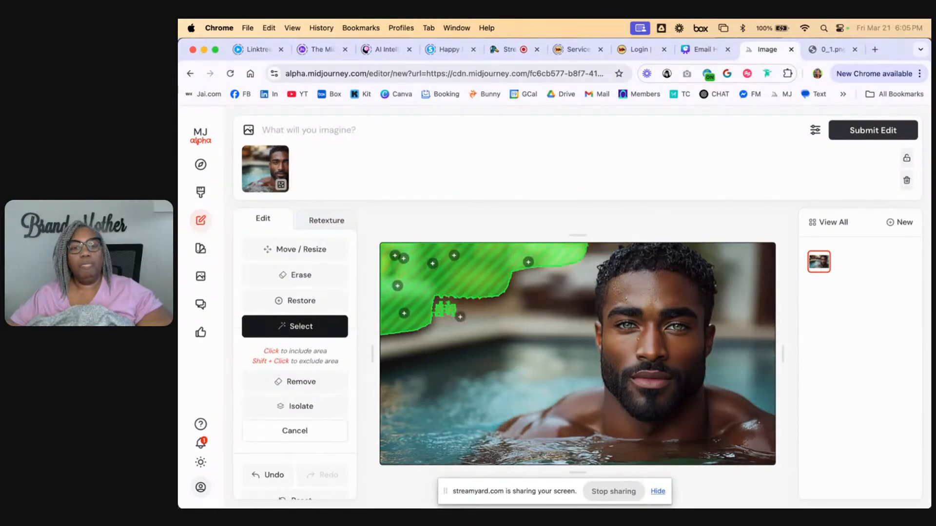
pyautogui.click(452, 300)
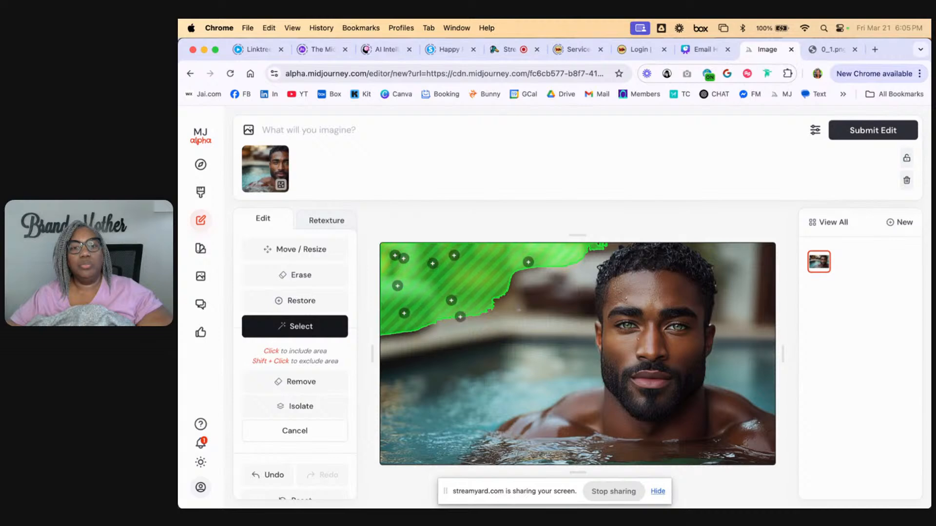
pyautogui.click(522, 309)
pyautogui.click(536, 303)
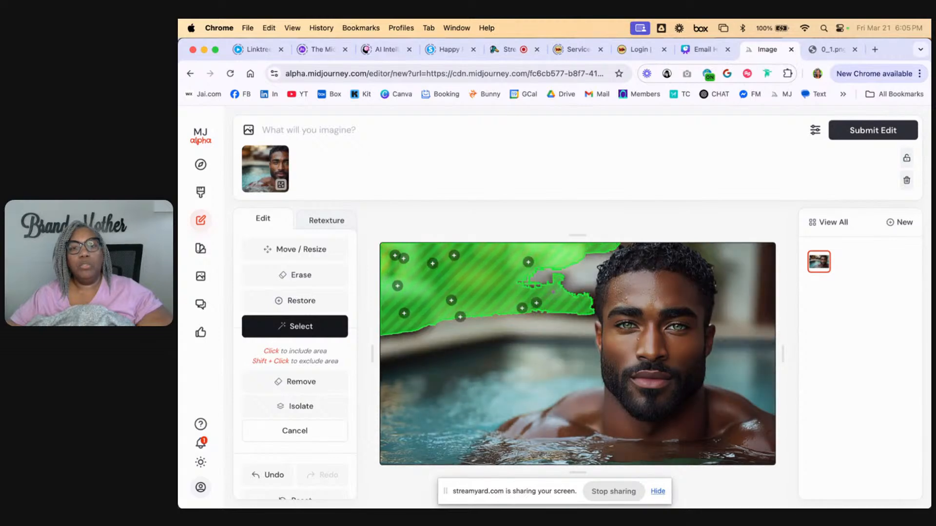
pyautogui.click(563, 273)
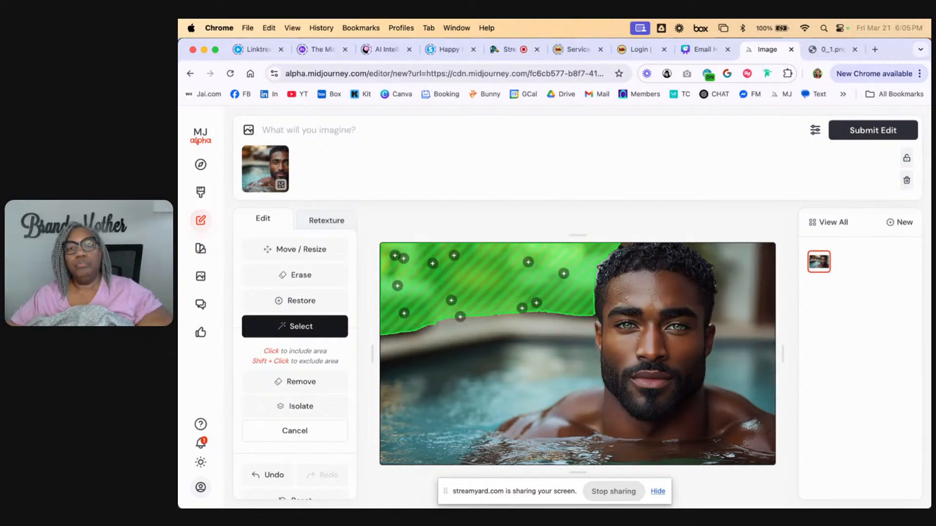
# Add the background and pool water on the right side of the man, down to his shoulder, to the selection
pyautogui.click(762, 258)
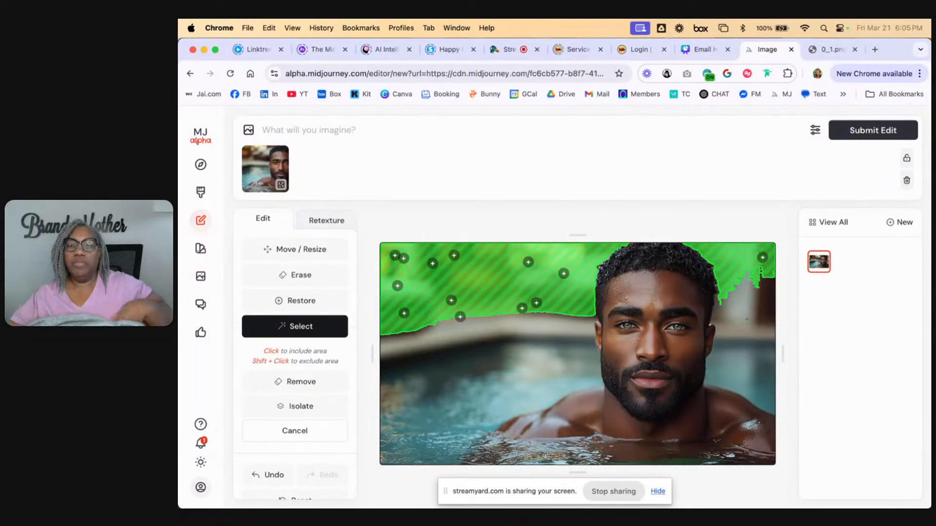
pyautogui.click(748, 318)
pyautogui.click(755, 386)
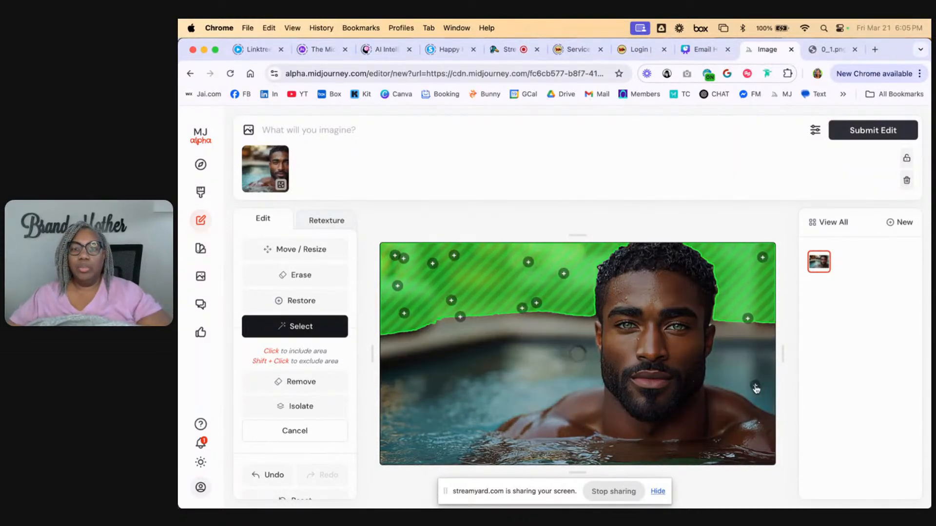
pyautogui.click(760, 397)
pyautogui.click(762, 354)
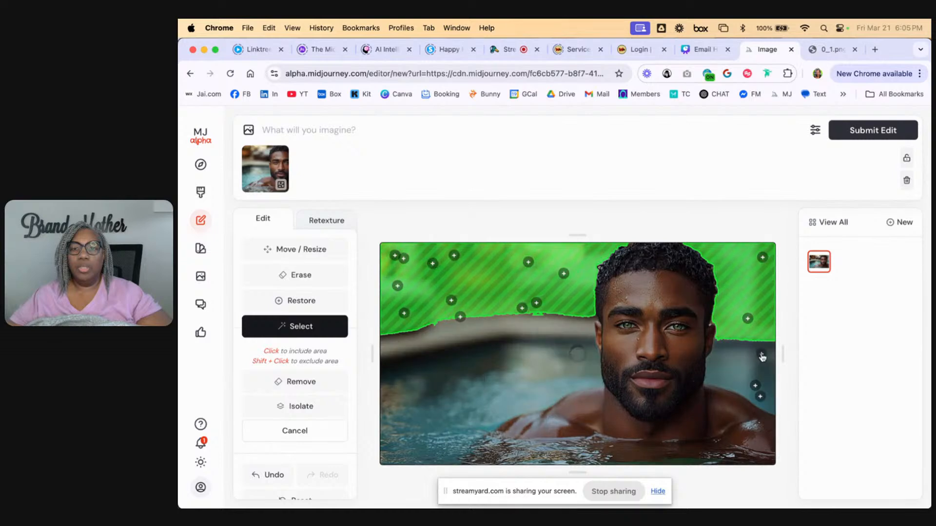
pyautogui.click(741, 364)
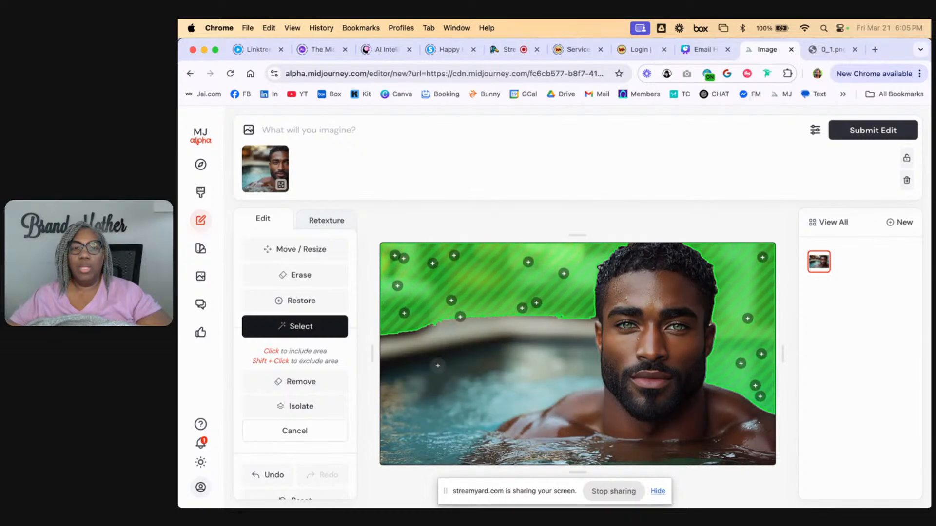
# Extend the selection over the pool edge and all remaining water and background, leaving only the man unselected
pyautogui.click(577, 349)
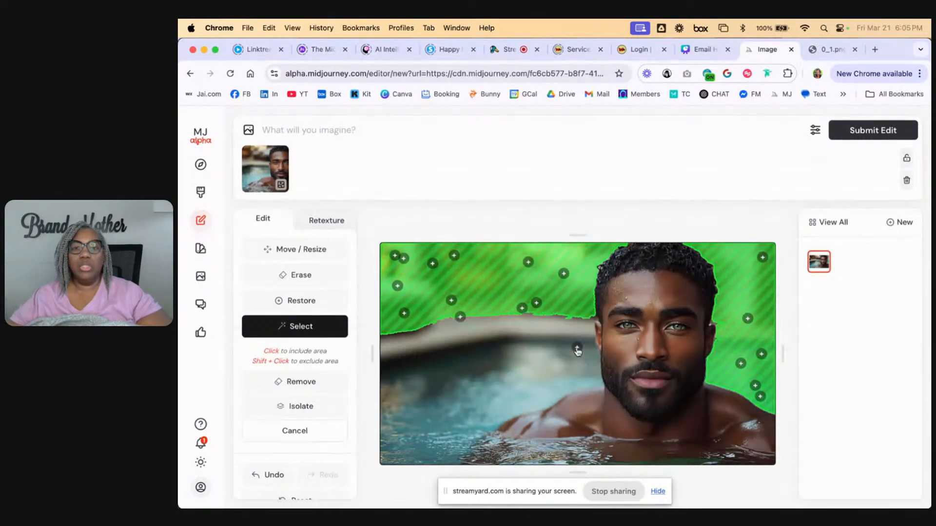
pyautogui.click(581, 333)
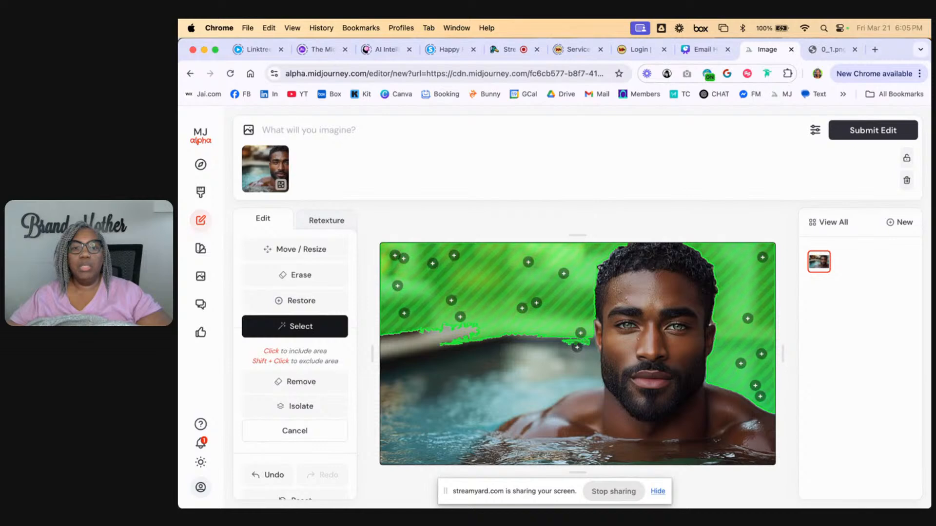
pyautogui.click(592, 368)
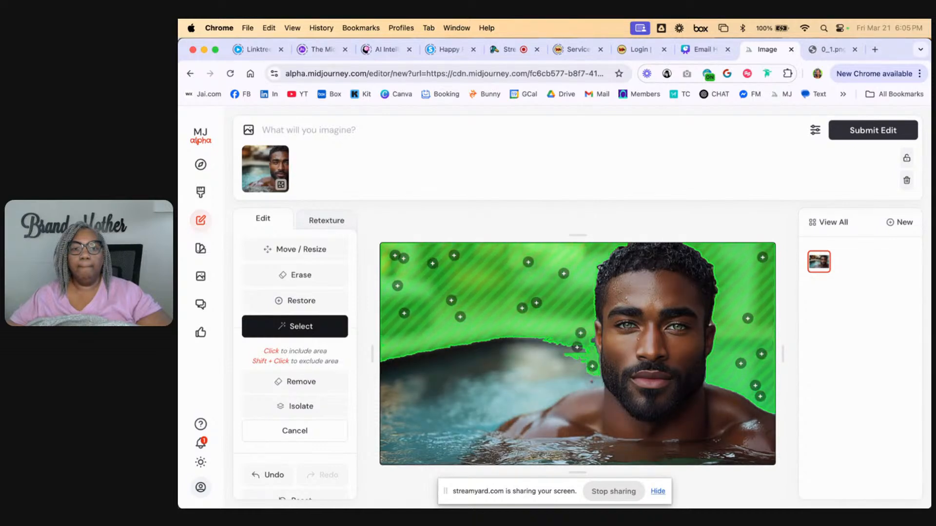
pyautogui.click(592, 384)
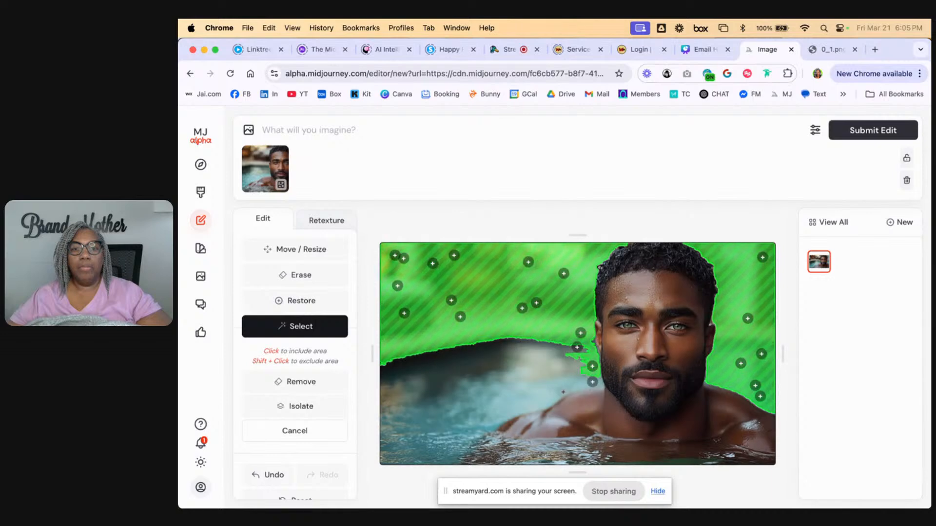
pyautogui.click(553, 399)
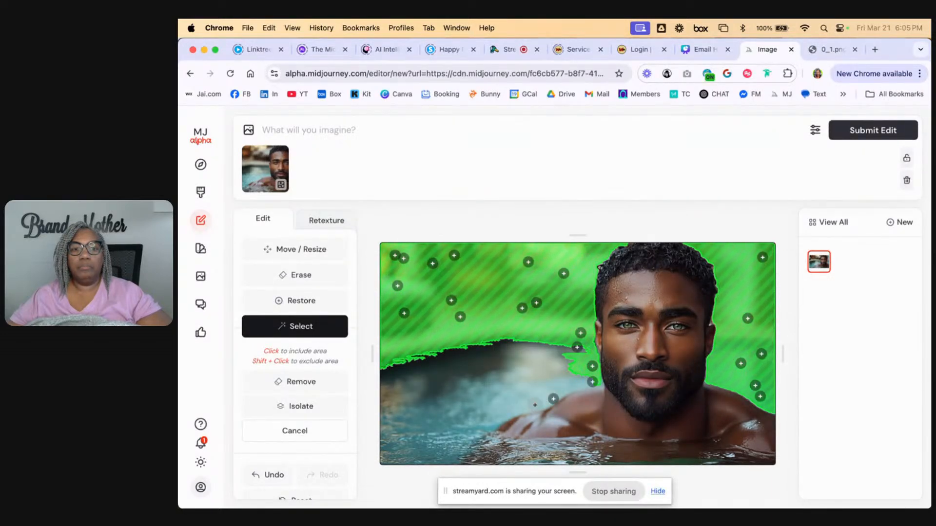
pyautogui.click(535, 405)
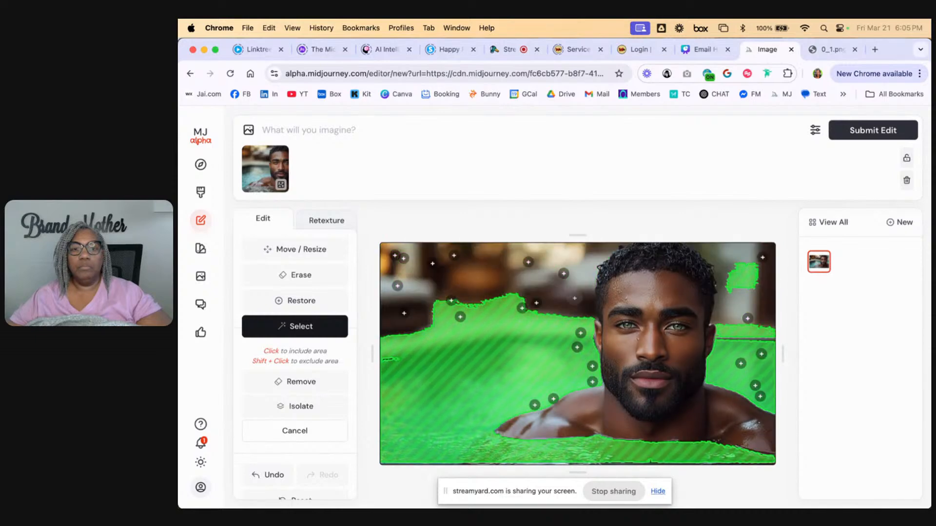
pyautogui.click(573, 299)
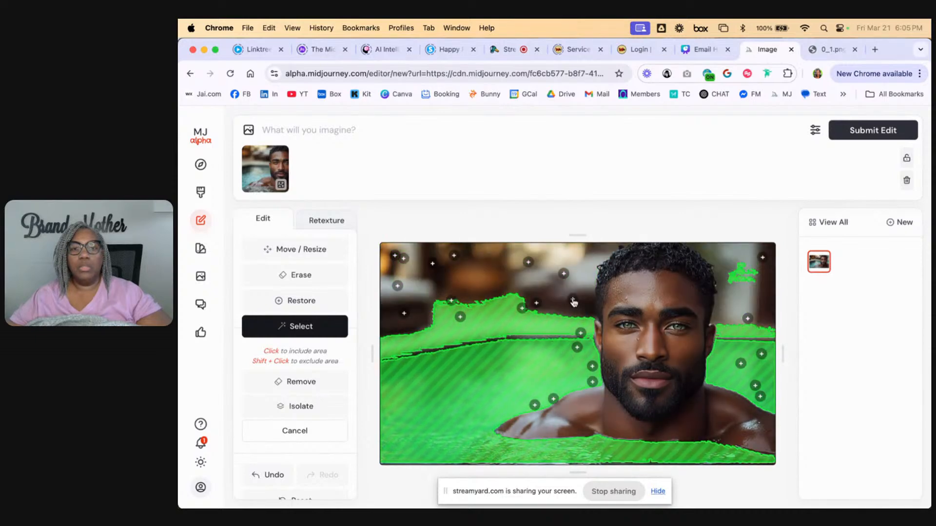
pyautogui.click(538, 280)
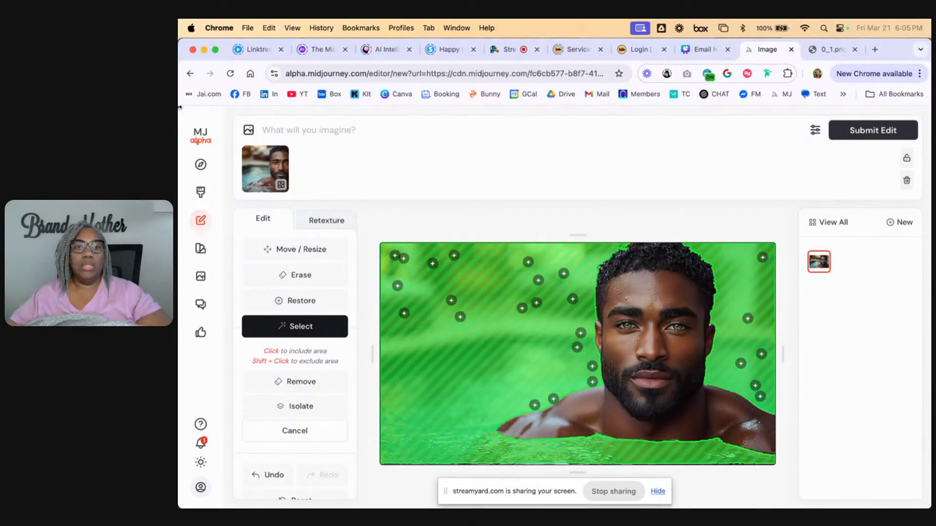
# Remove the image reference from the prompt and have the editor suggest a text prompt for the portrait
pyautogui.click(283, 155)
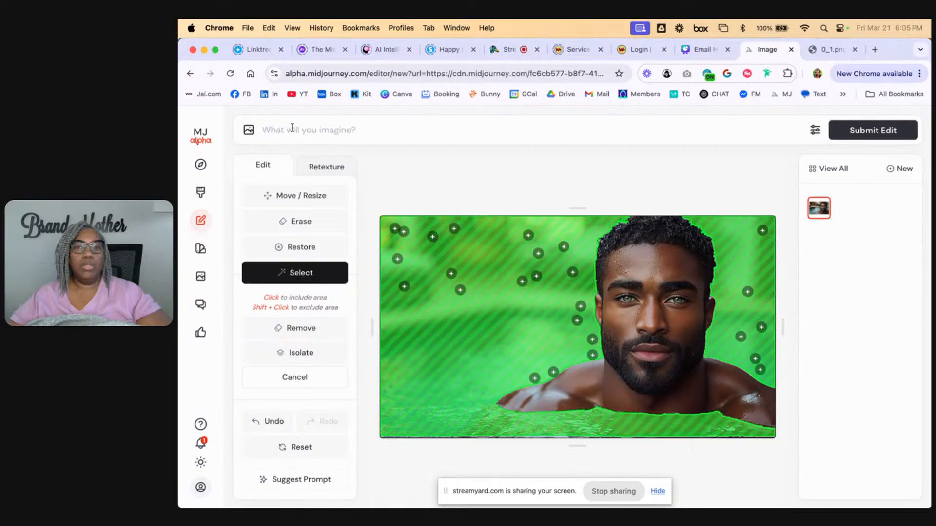
pyautogui.scroll(-5, 328, 465)
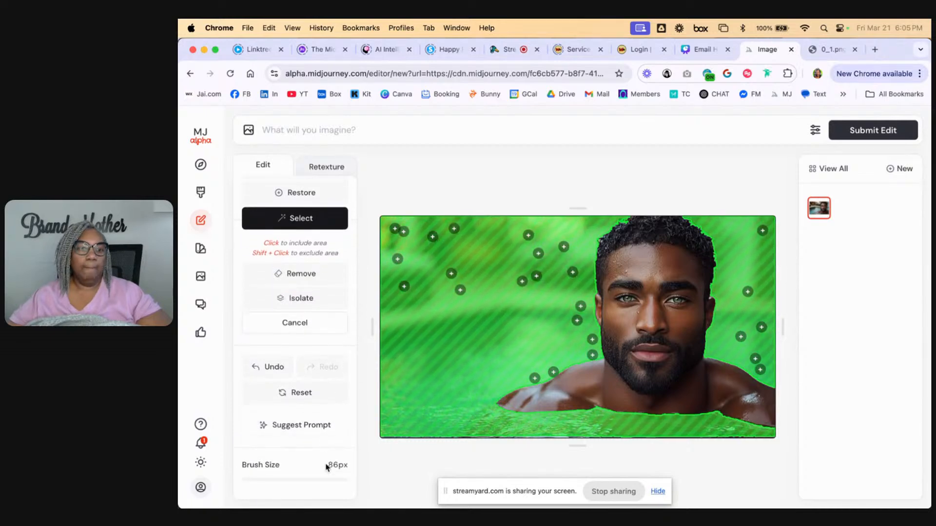
pyautogui.scroll(-2, 328, 466)
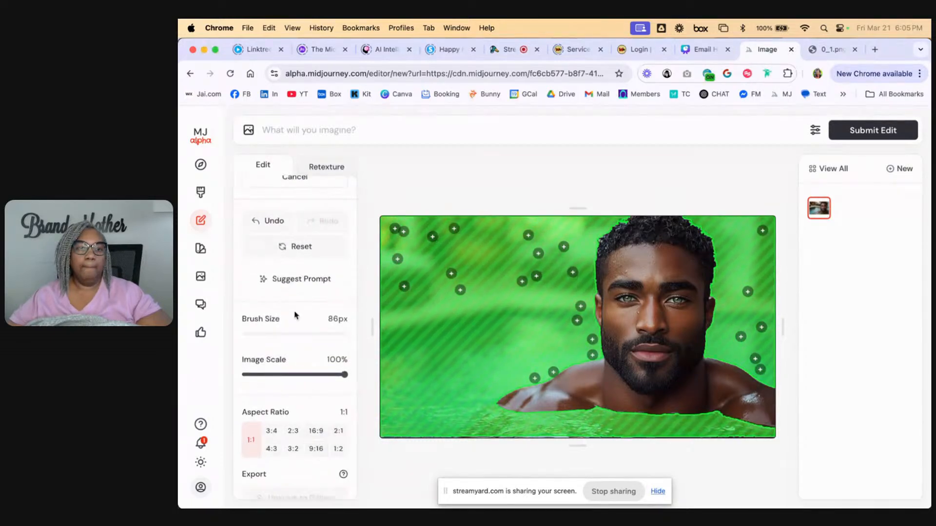
pyautogui.click(295, 287)
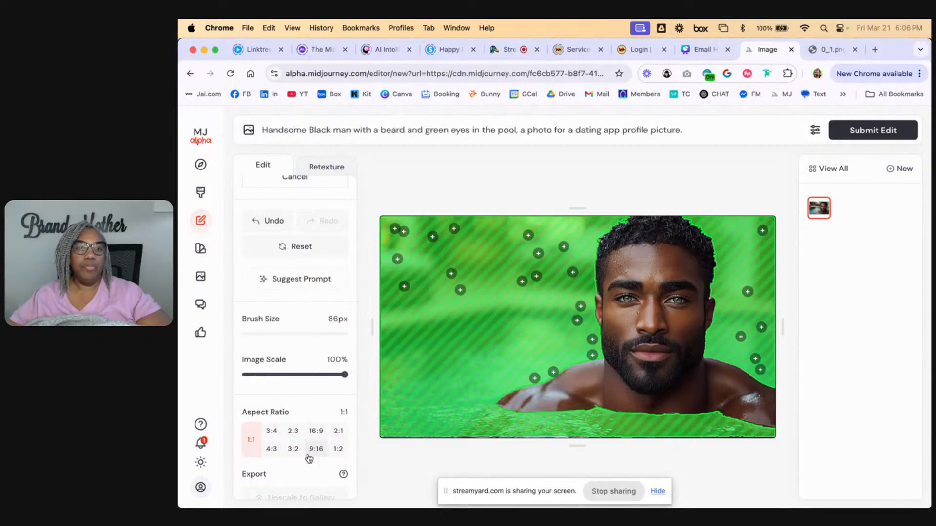
# Set the portrait's aspect ratio to 16:9
pyautogui.click(312, 435)
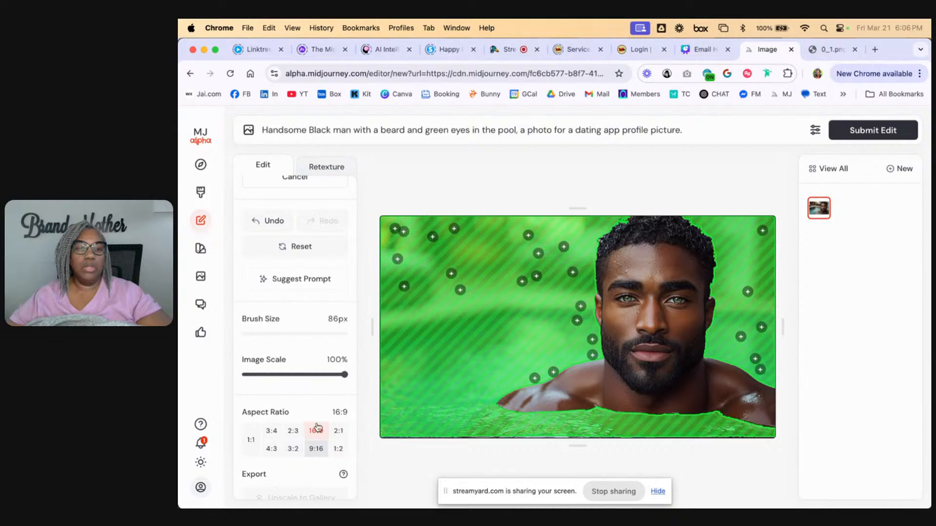
pyautogui.scroll(-2, 317, 436)
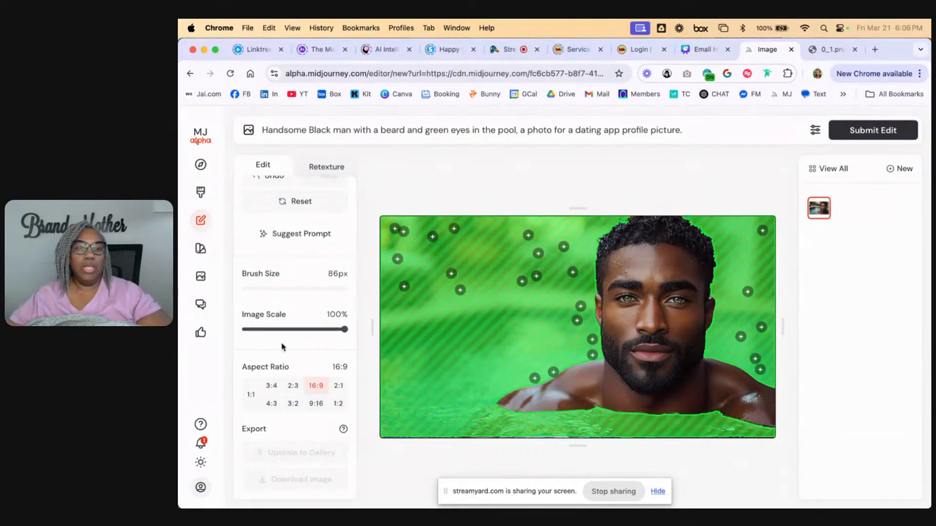
pyautogui.scroll(8, 287, 341)
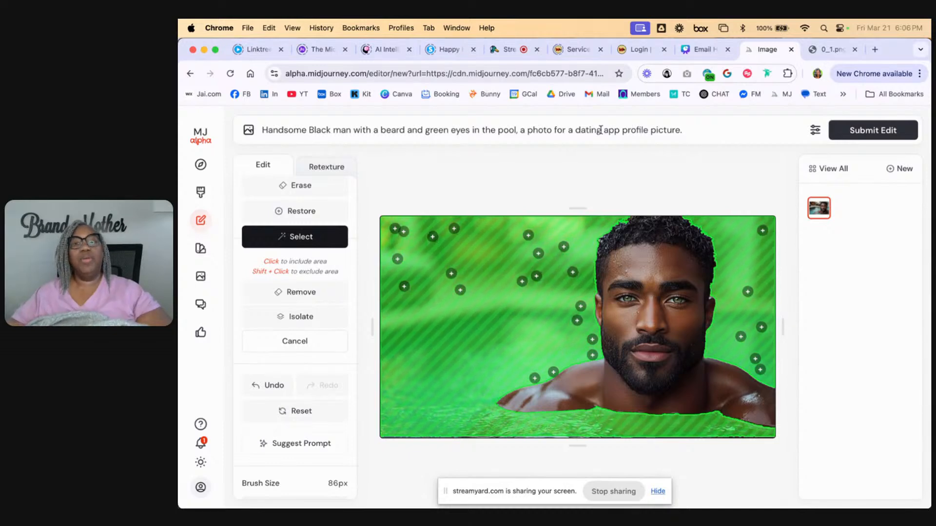
# Replace the word "pool" with "ocean" in the suggested prompt
pyautogui.doubleClick(509, 132)
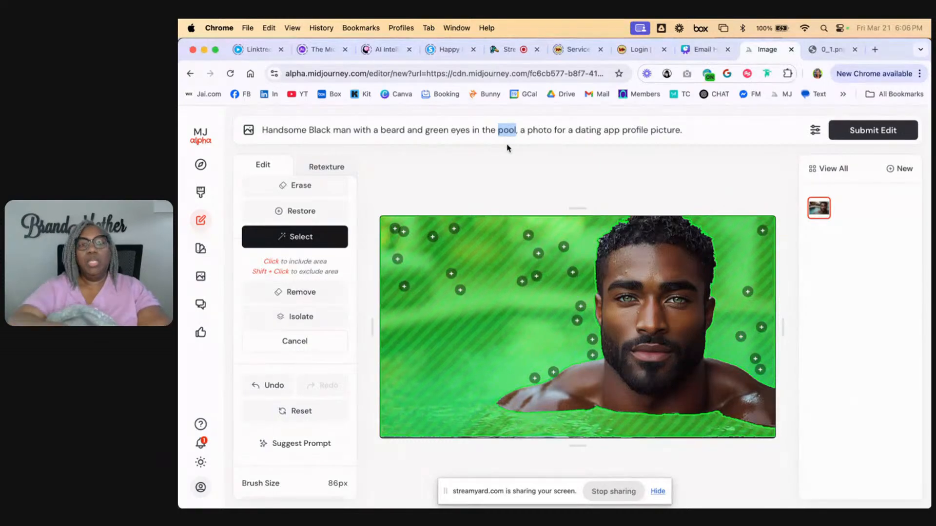
pyautogui.write('ocean')
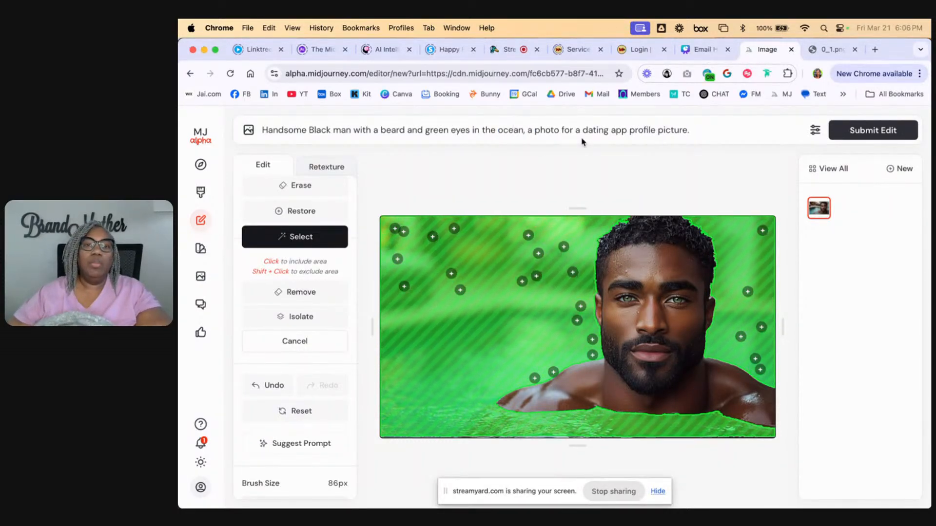
pyautogui.click(856, 130)
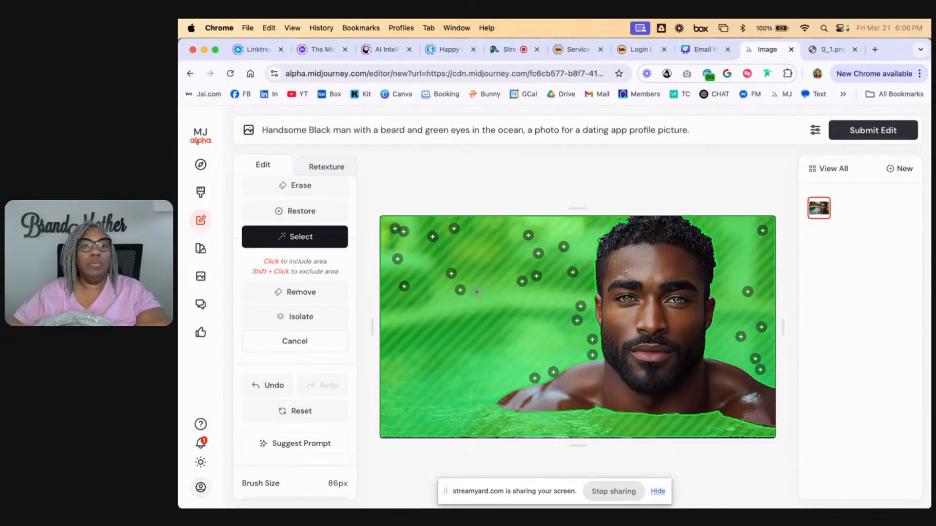
# Remove the selected background around the man and submit the edit with the ocean prompt
pyautogui.click(292, 295)
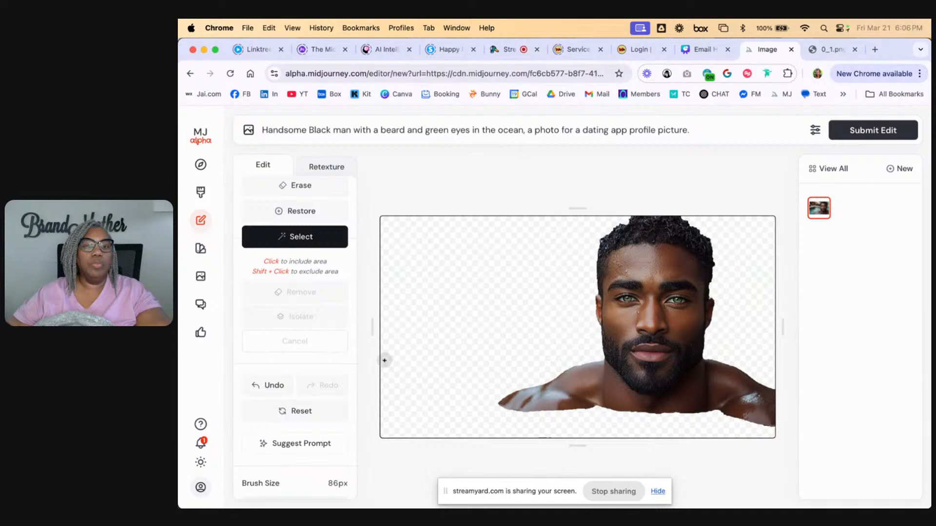
pyautogui.click(874, 132)
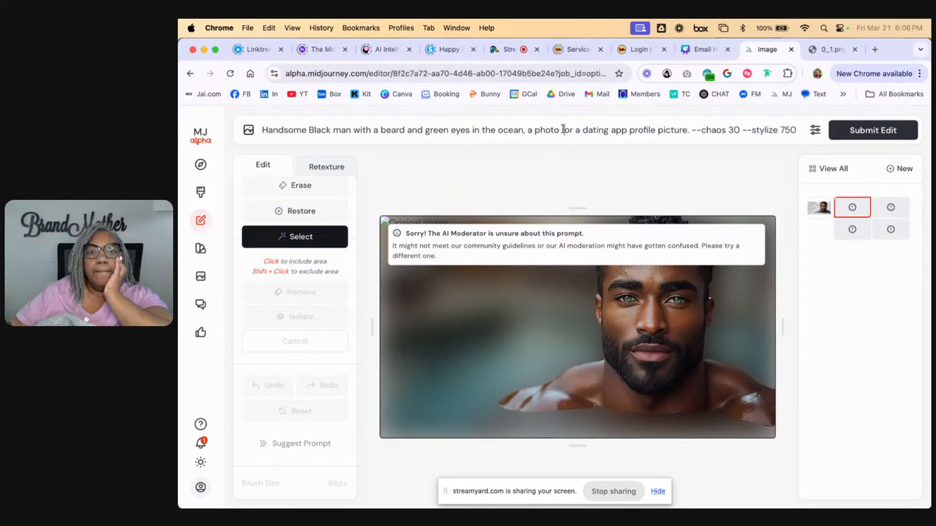
# Delete the phrase "a photo for a dating app profile picture" from the prompt
pyautogui.moveTo(528, 131); pyautogui.dragTo(686, 133)
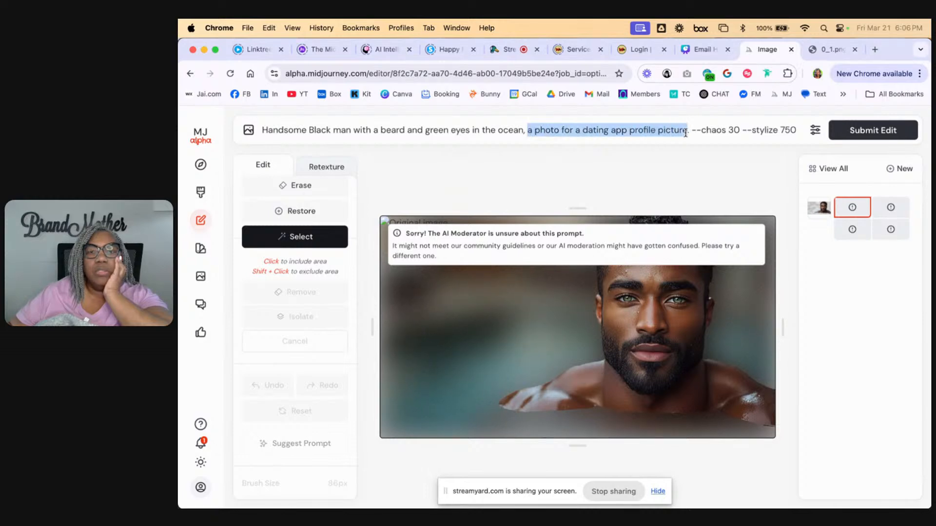
pyautogui.press('BackSpace')
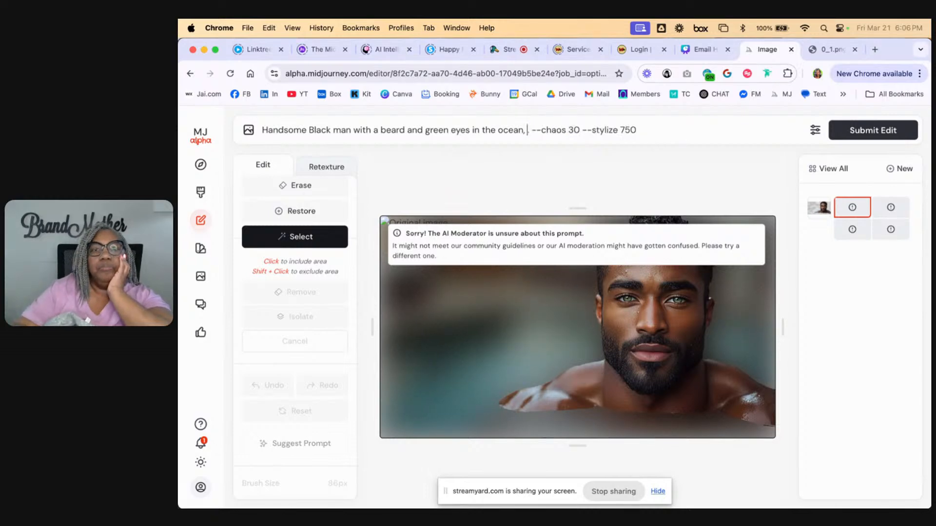
# Remove the leftover character after "in the ocean," in the prompt and resubmit the edit
pyautogui.press('BackSpace')
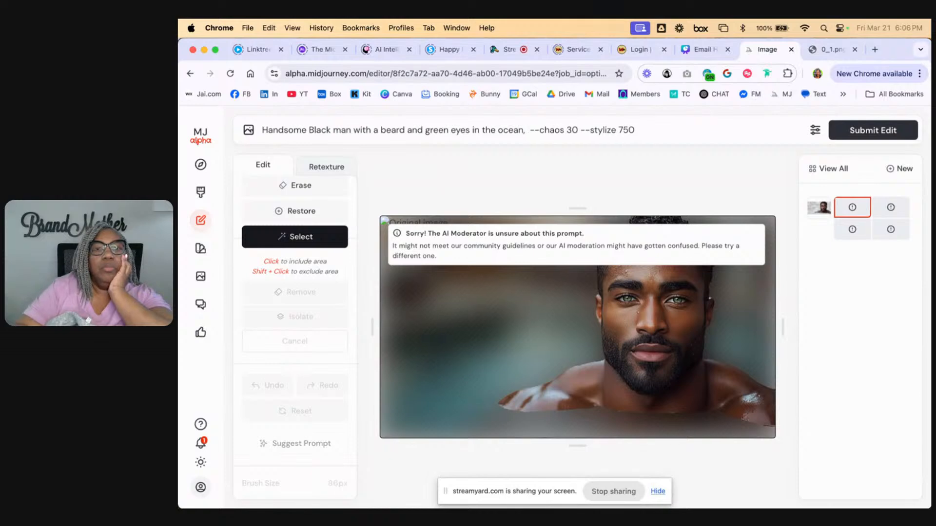
pyautogui.click(873, 136)
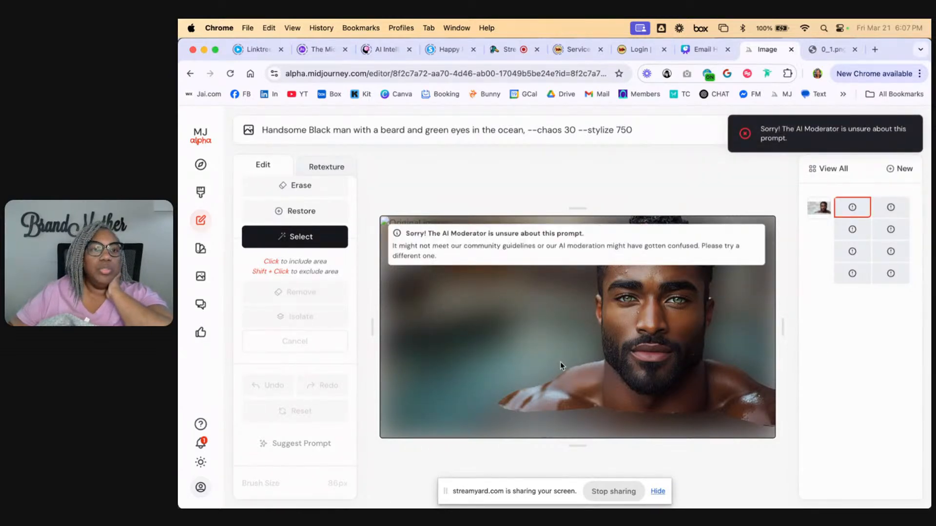
# Browse the previously created images for another portrait of the man to edit
pyautogui.click(200, 168)
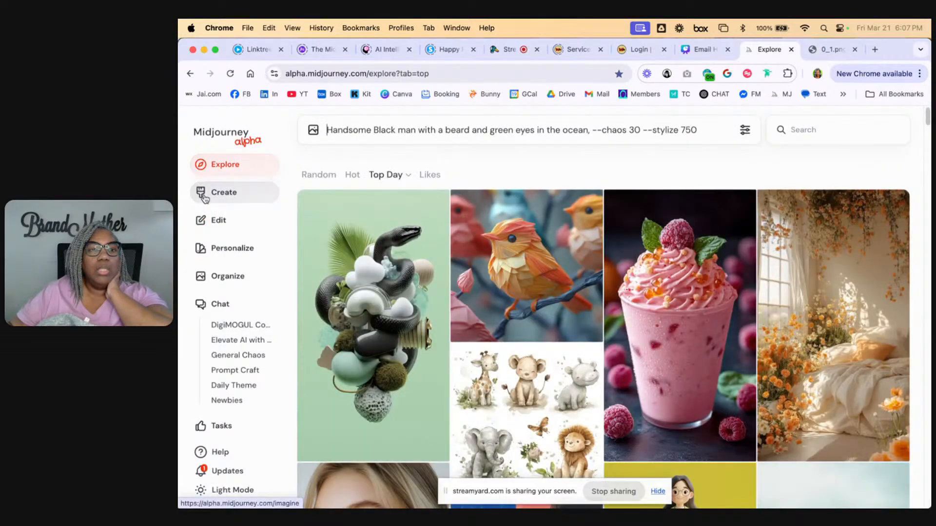
pyautogui.click(220, 192)
pyautogui.scroll(-15, 603, 325)
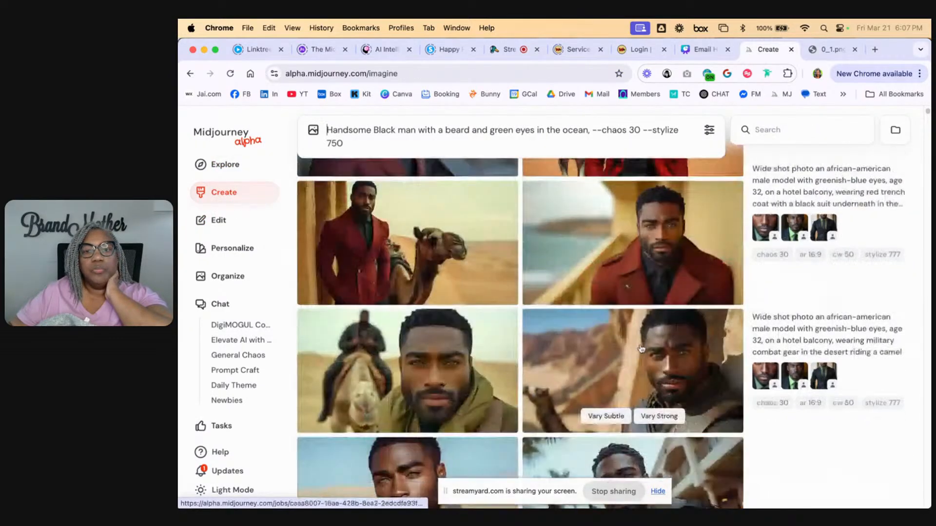
pyautogui.scroll(6, 642, 349)
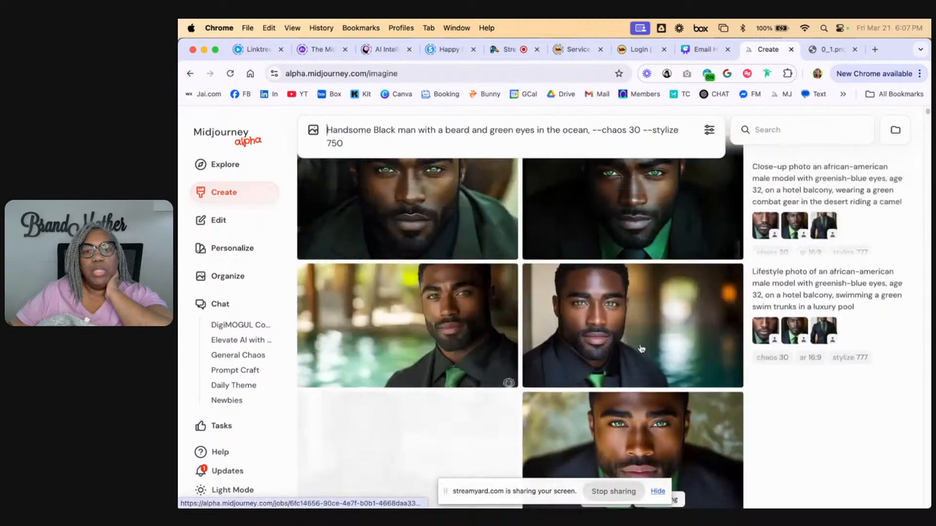
pyautogui.scroll(-3, 641, 349)
pyautogui.scroll(-6, 642, 349)
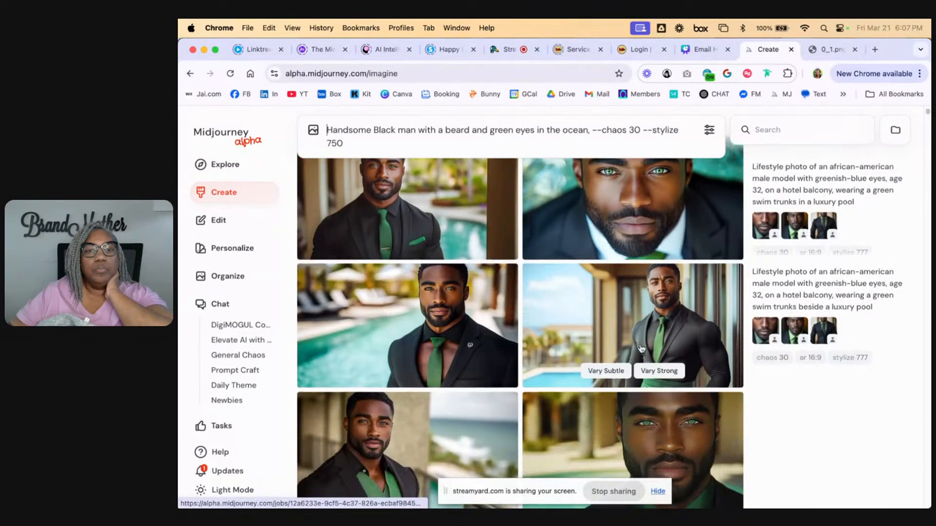
pyautogui.scroll(-3, 642, 349)
pyautogui.scroll(4, 642, 349)
pyautogui.scroll(-1, 641, 349)
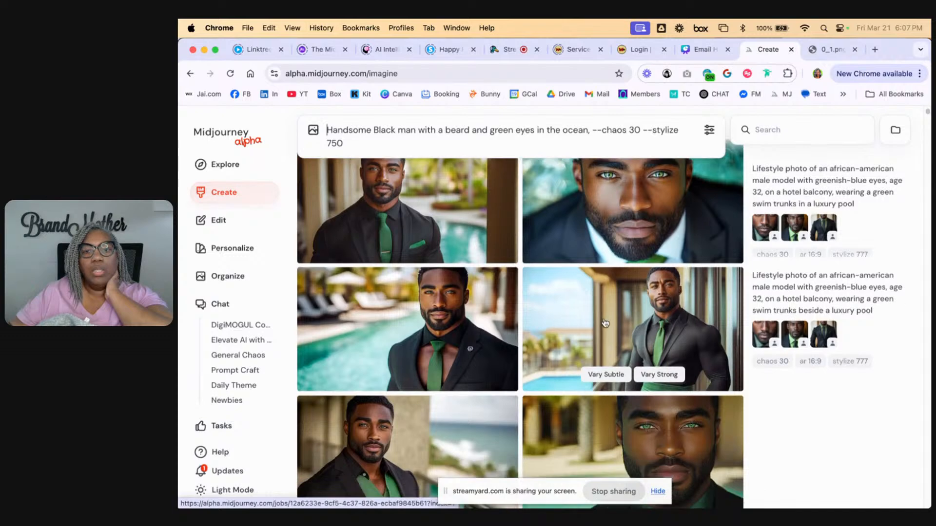
# View the hotel balcony portrait enlarged and leaf through the portraits that follow it
pyautogui.click(605, 322)
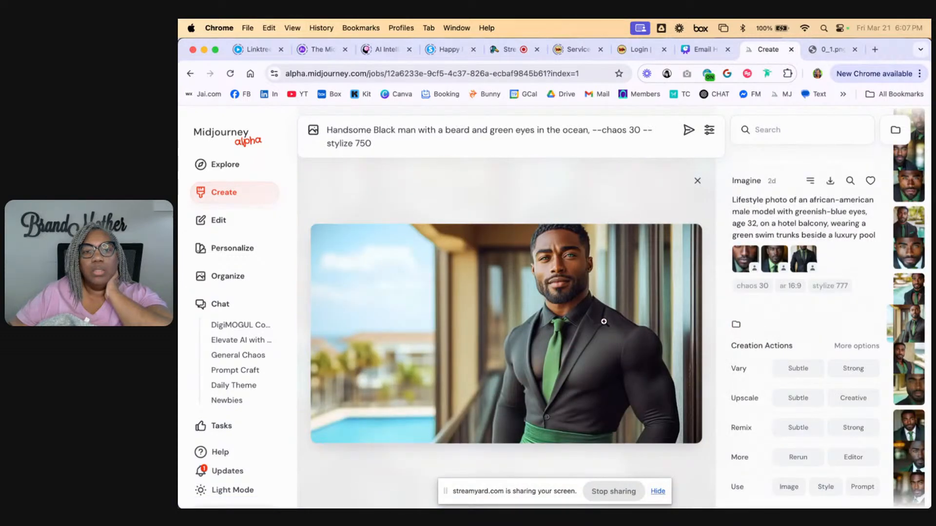
pyautogui.scroll(-1, 603, 322)
pyautogui.scroll(-1, 604, 323)
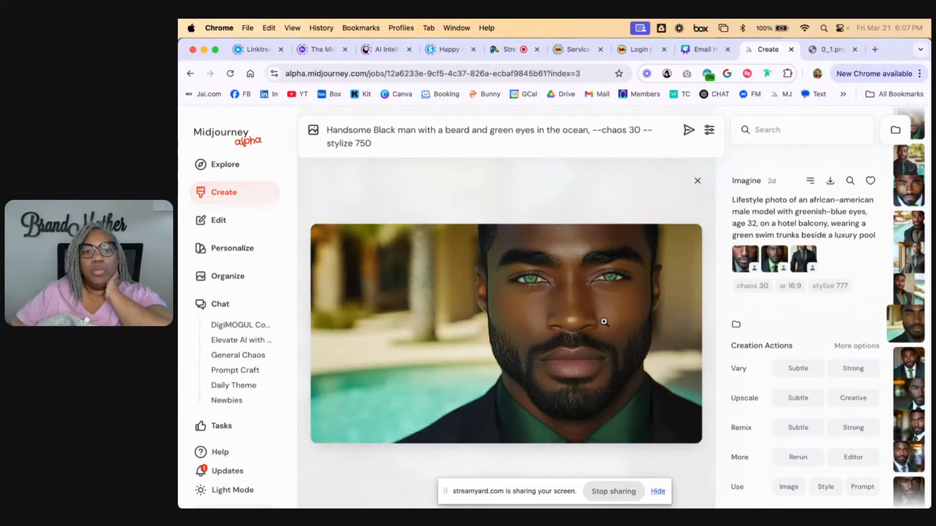
pyautogui.scroll(-1, 604, 321)
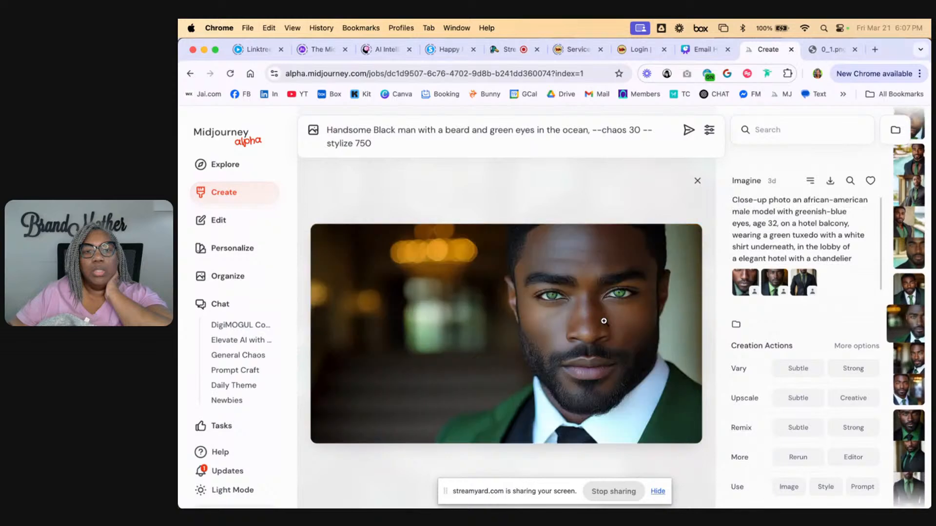
pyautogui.scroll(-3, 603, 321)
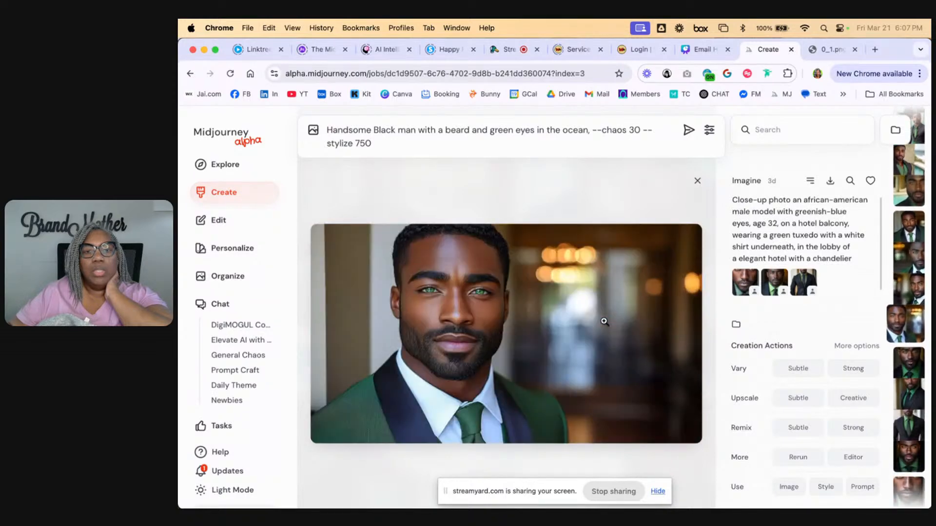
pyautogui.scroll(-4, 604, 322)
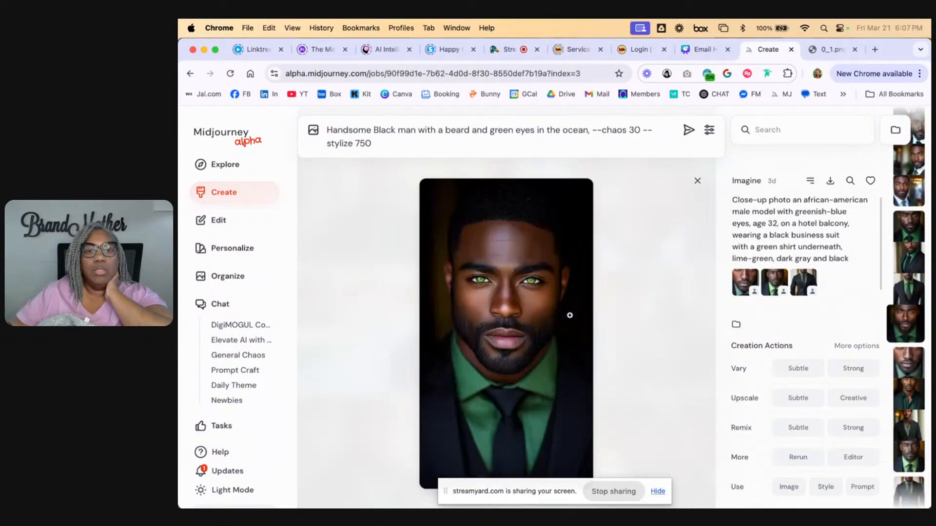
pyautogui.scroll(1, 571, 315)
pyautogui.scroll(-3, 571, 315)
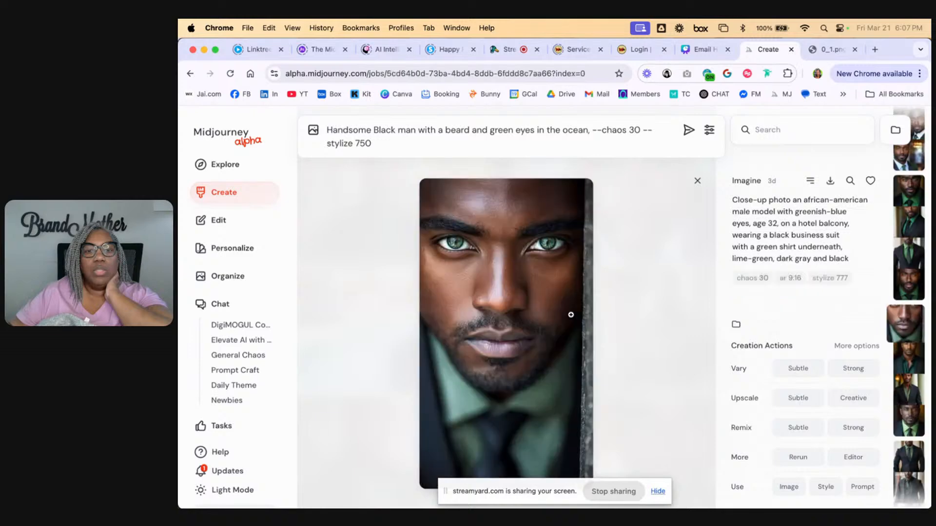
pyautogui.click(697, 180)
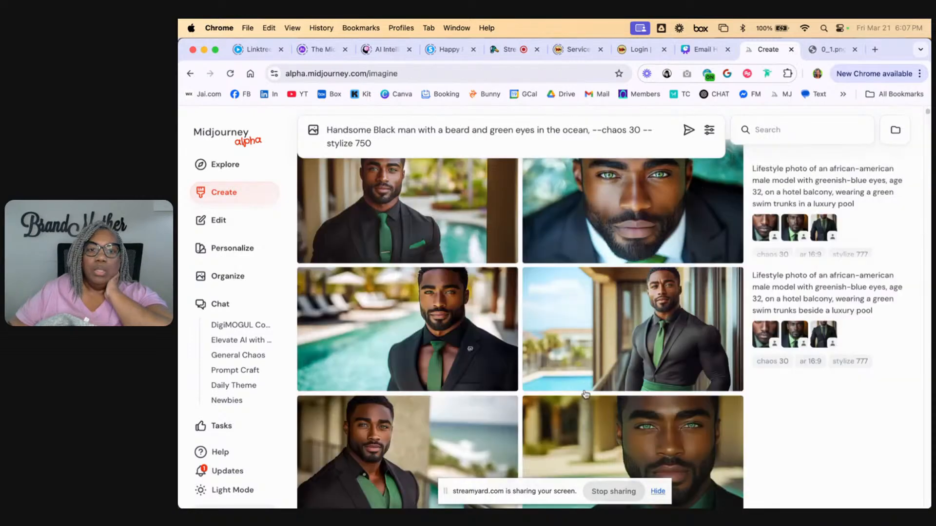
# Copy the image URL of the poolside portrait with the black suit, green tie and green pocket square
pyautogui.scroll(3, 581, 381)
pyautogui.scroll(-1, 578, 376)
pyautogui.click(436, 308)
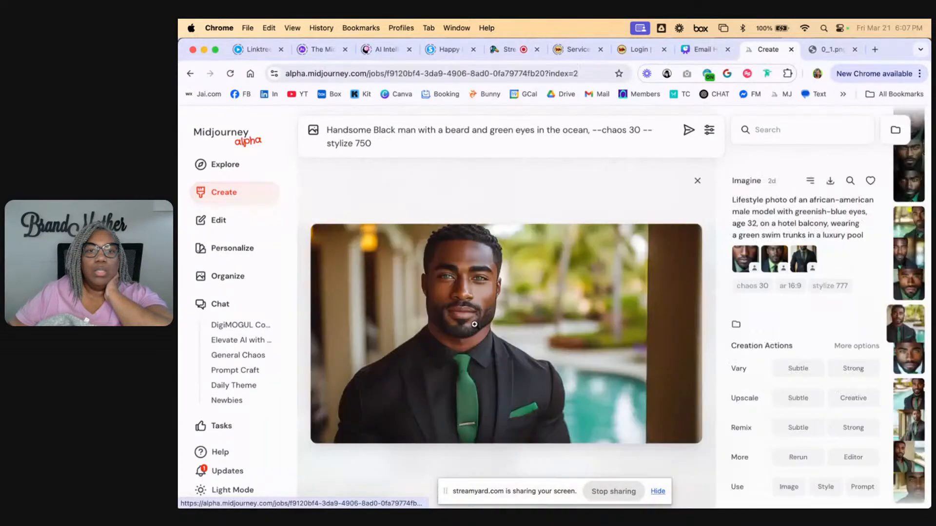
pyautogui.rightClick(541, 366)
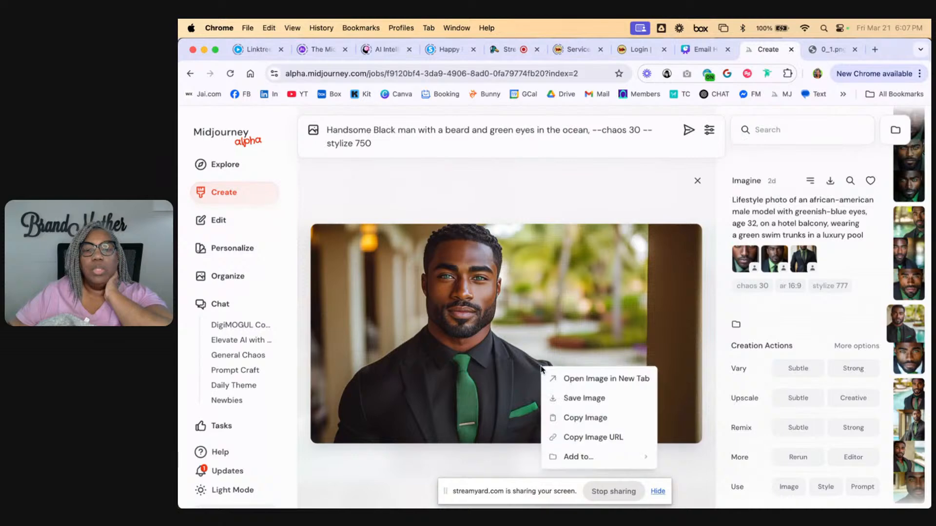
pyautogui.click(590, 438)
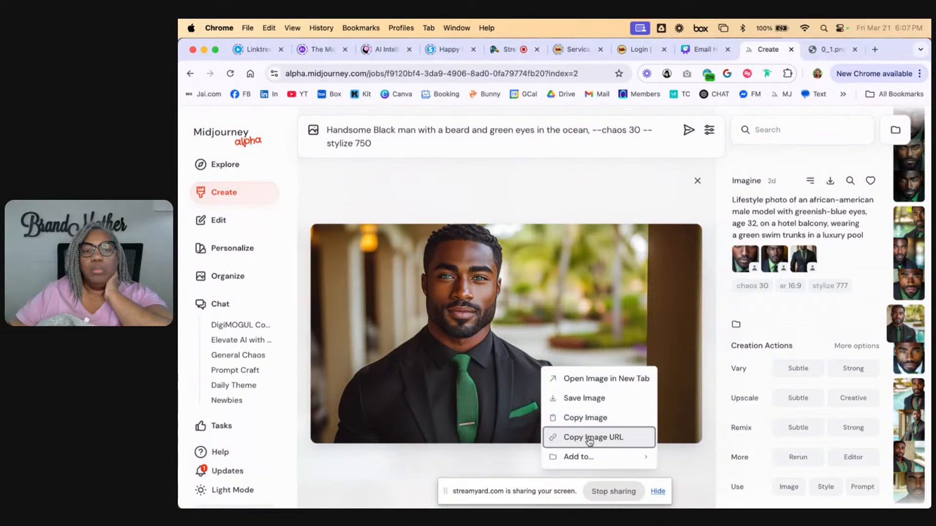
# Return to the image editor and reload it to clear the rejected ocean edit, keeping the Erase tool active
pyautogui.click(215, 224)
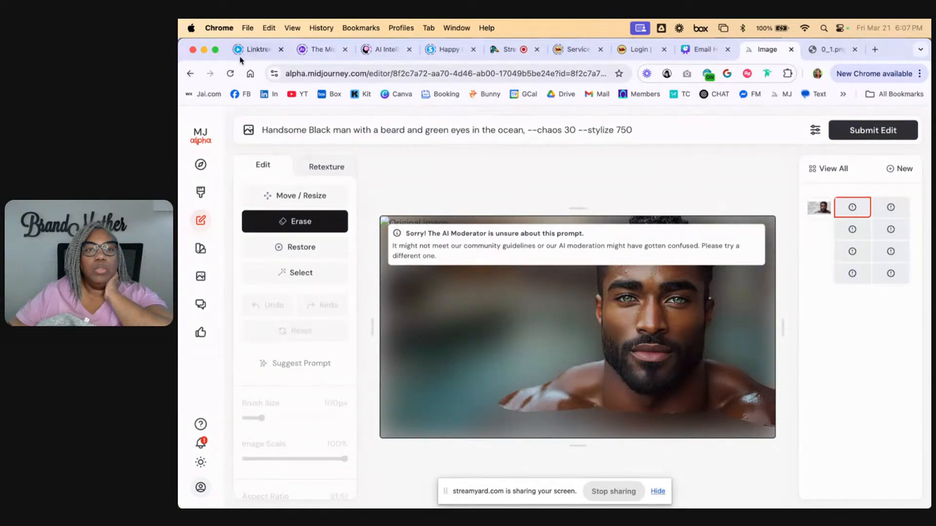
pyautogui.click(230, 73)
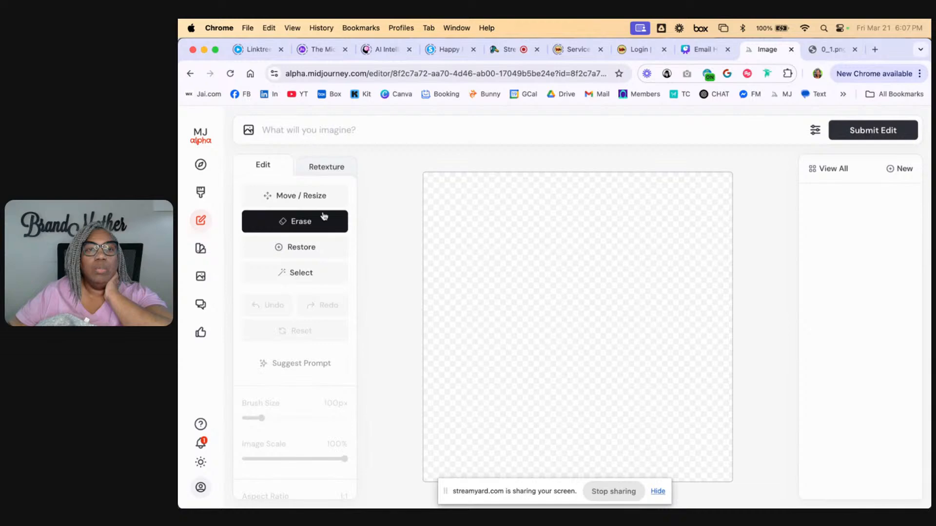
pyautogui.click(299, 195)
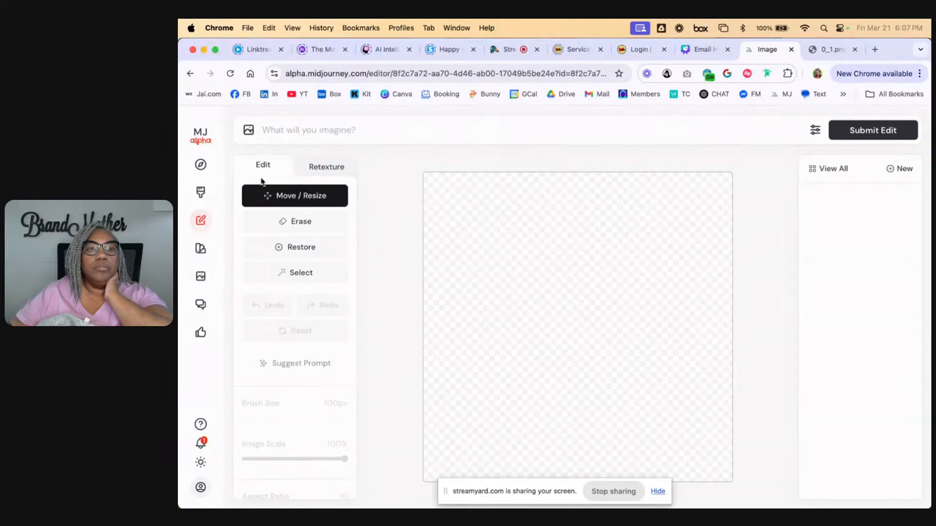
pyautogui.click(291, 227)
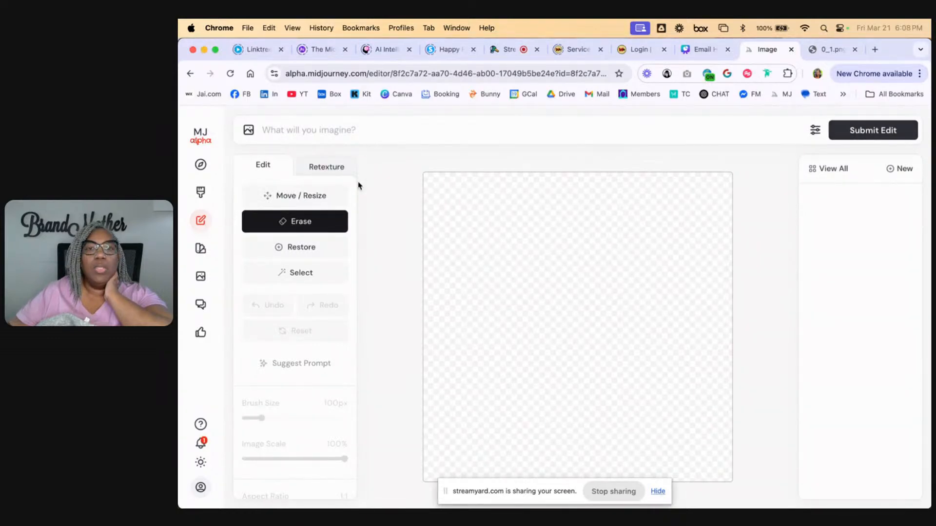
# Start a new edit from the copied image URL to load the suited man's portrait
pyautogui.click(903, 169)
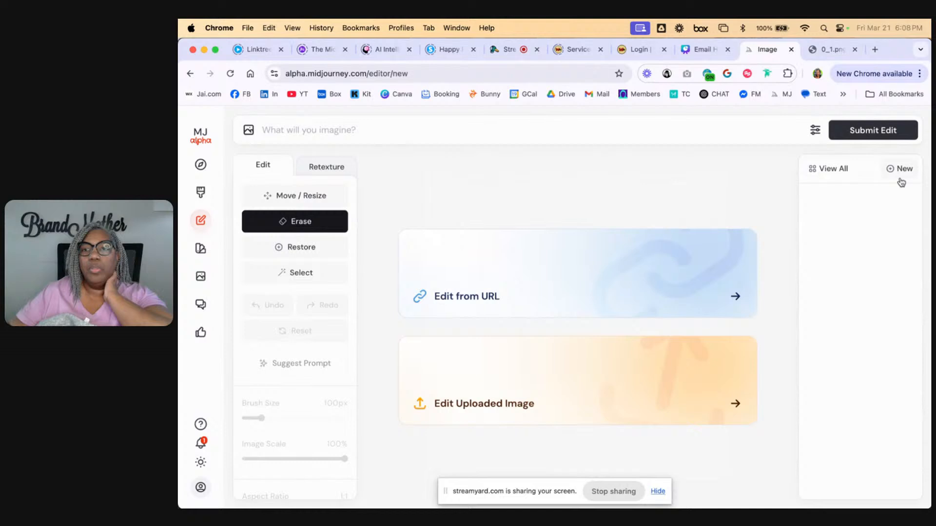
pyautogui.click(529, 294)
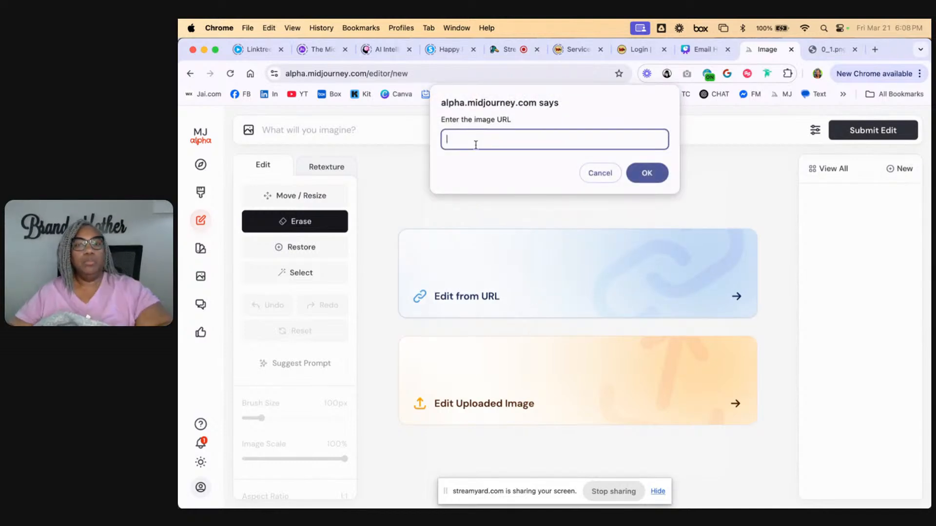
pyautogui.press('super+v')
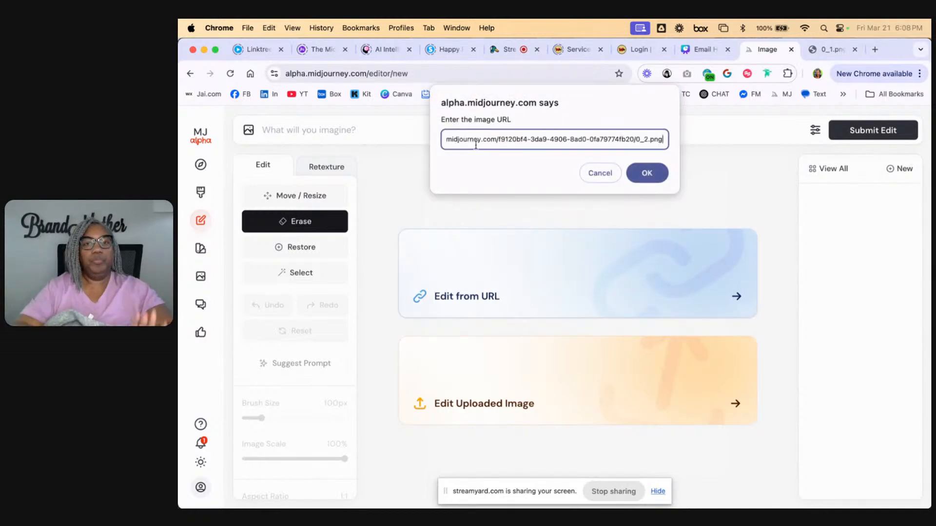
pyautogui.click(647, 173)
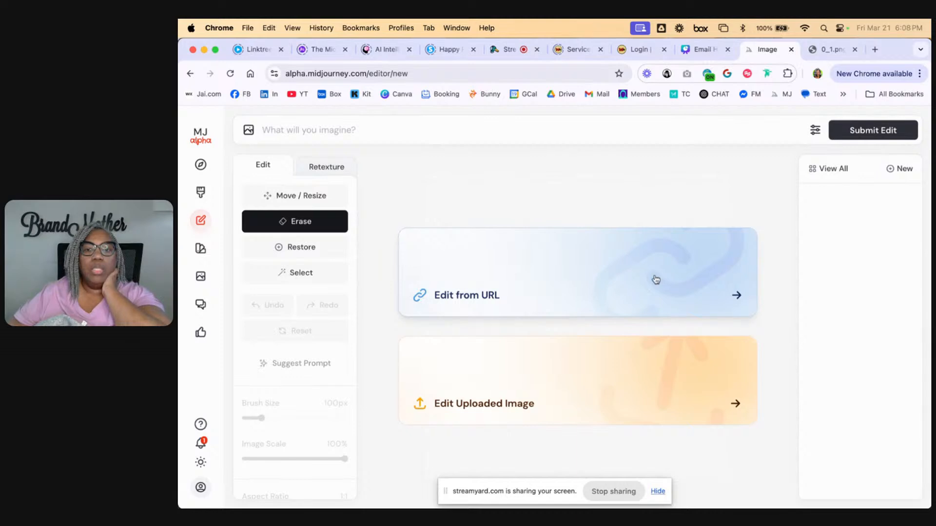
pyautogui.click(737, 297)
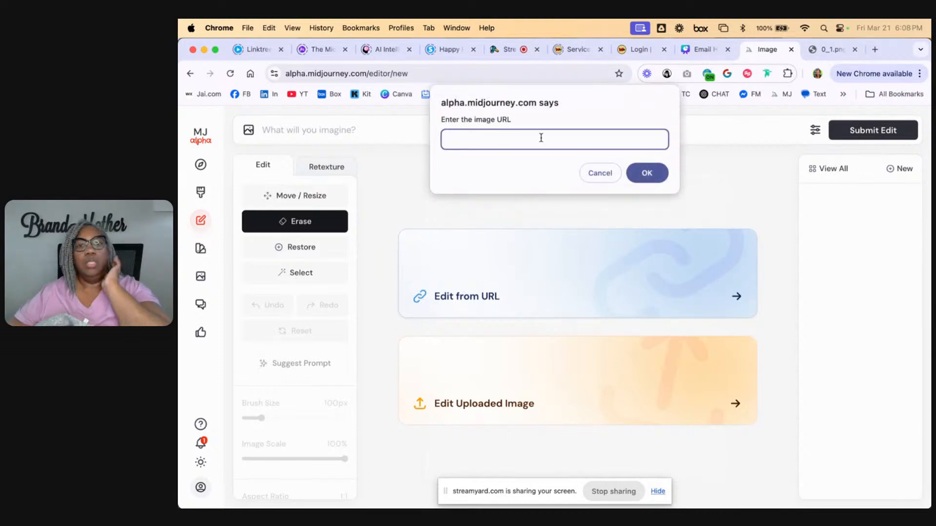
pyautogui.press('super+v')
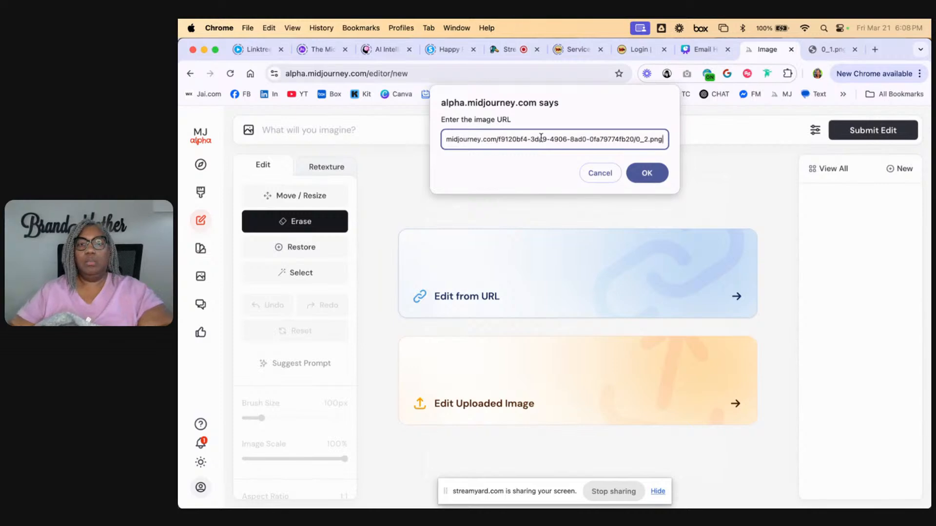
pyautogui.click(654, 176)
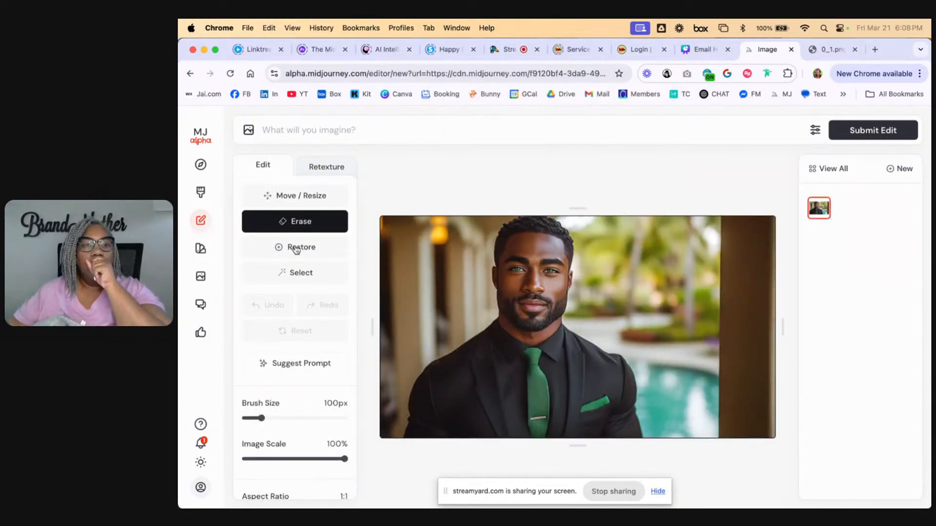
# Smart-select the palm trees, poolside and pool between the man and the dark pillar as background areas
pyautogui.click(297, 277)
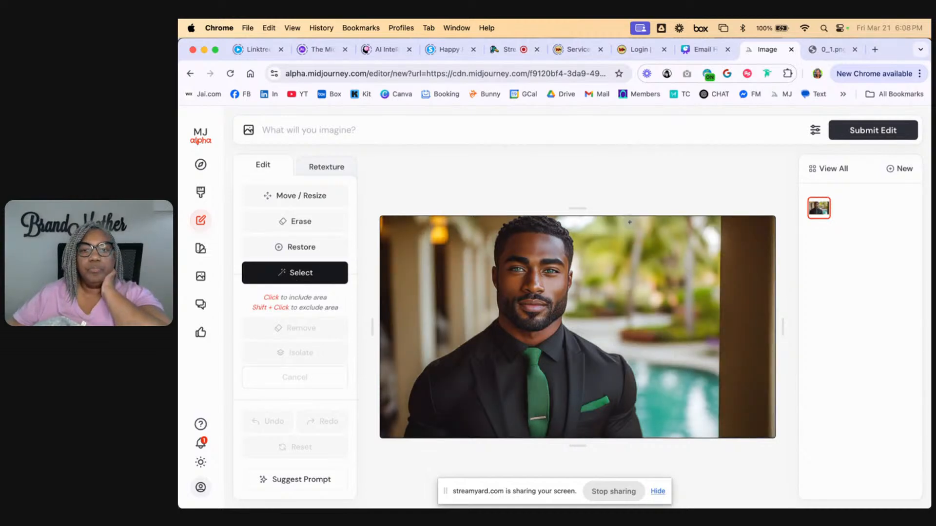
pyautogui.click(575, 222)
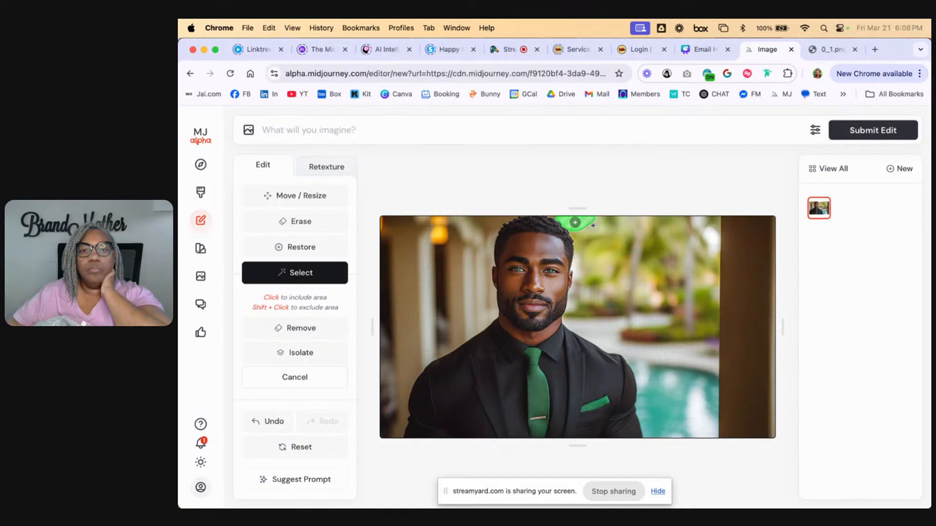
pyautogui.click(553, 218)
pyautogui.click(606, 231)
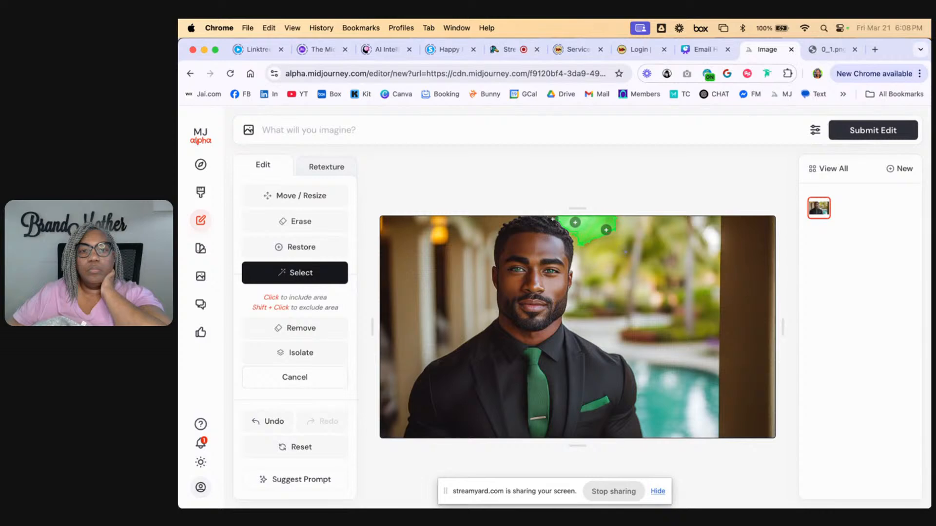
pyautogui.click(592, 267)
pyautogui.click(586, 310)
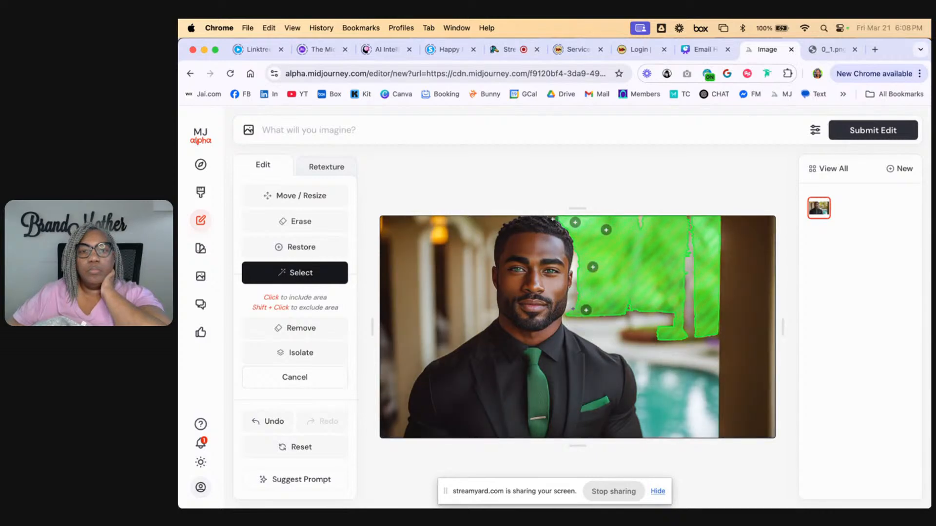
pyautogui.click(572, 307)
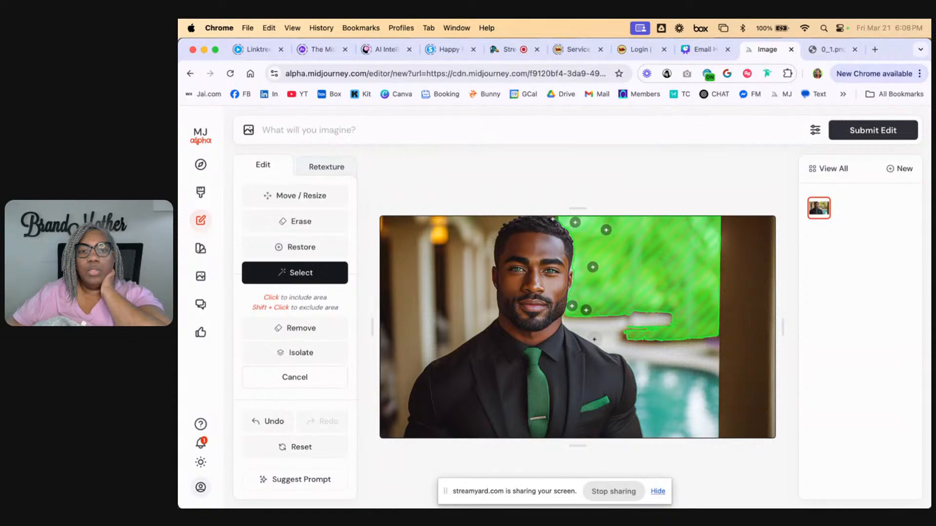
pyautogui.click(594, 339)
pyautogui.click(576, 321)
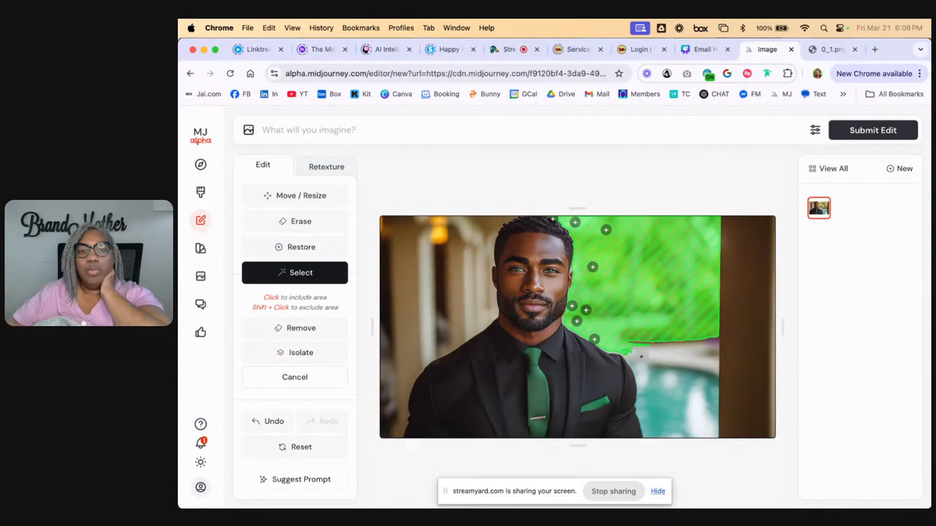
pyautogui.click(643, 368)
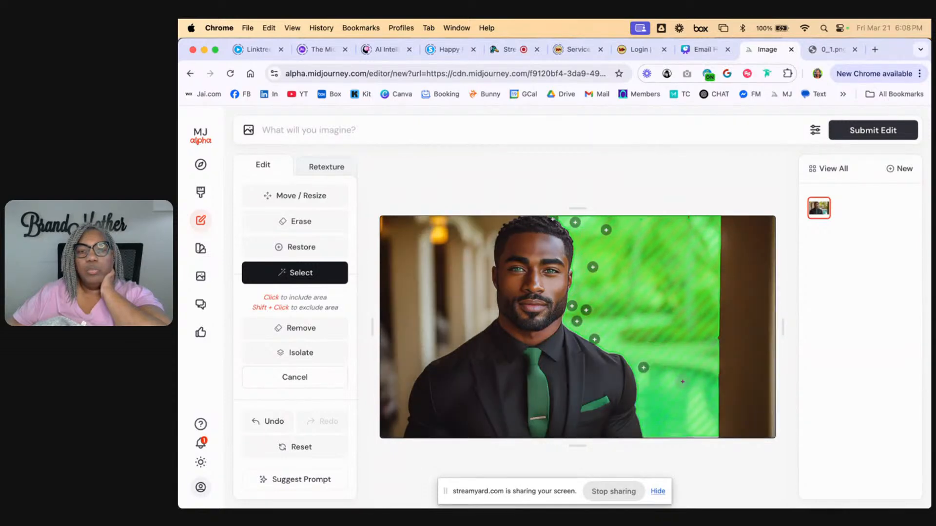
# Extend the background selection over the dark pillar, its lower corner and the blurred wall on the portrait's opposite side
pyautogui.click(745, 395)
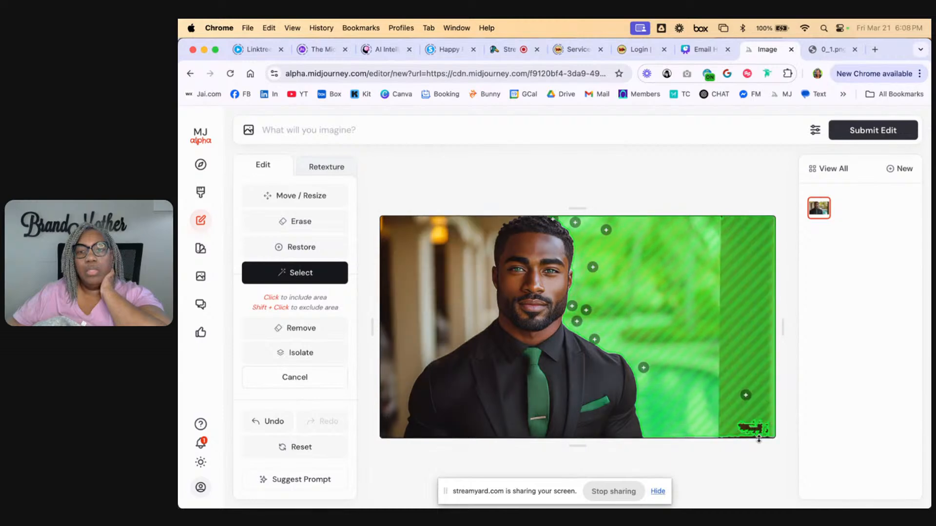
pyautogui.click(759, 428)
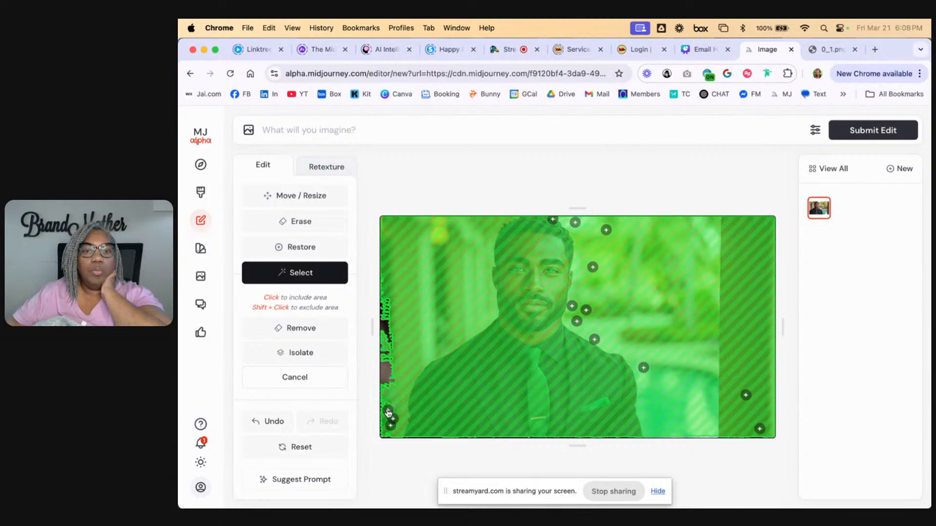
pyautogui.click(385, 376)
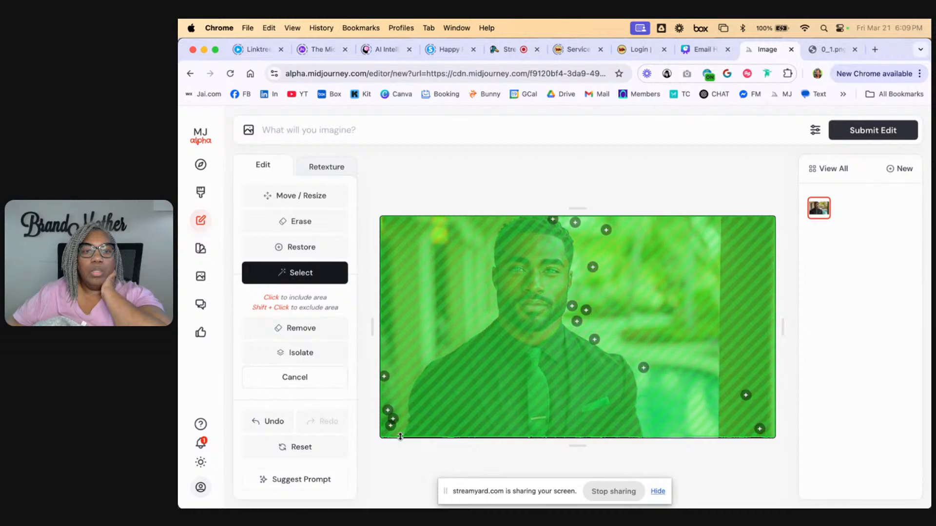
# Exclude the man and his suit from the smart selection and remove the selected background
pyautogui.click(509, 414)
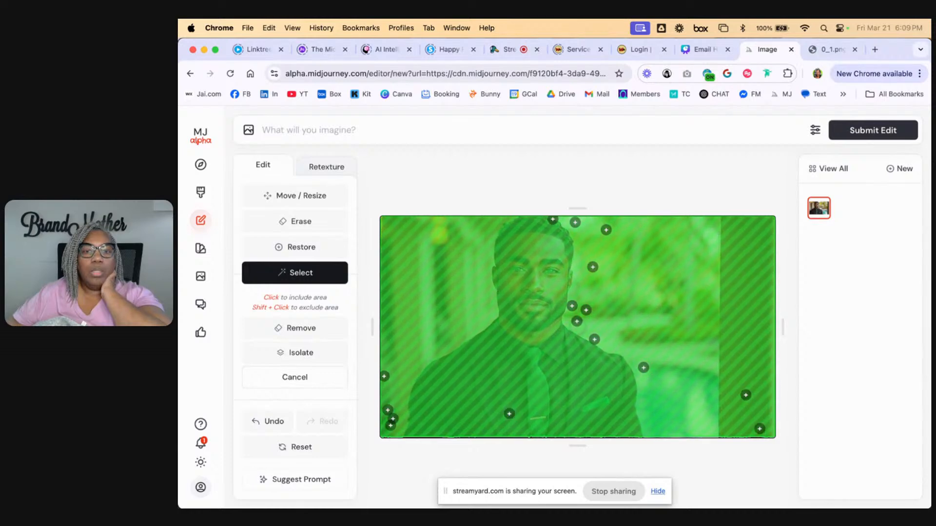
pyautogui.click(501, 408)
pyautogui.keyDown('shift'); pyautogui.click(478, 422); pyautogui.keyUp('shift')
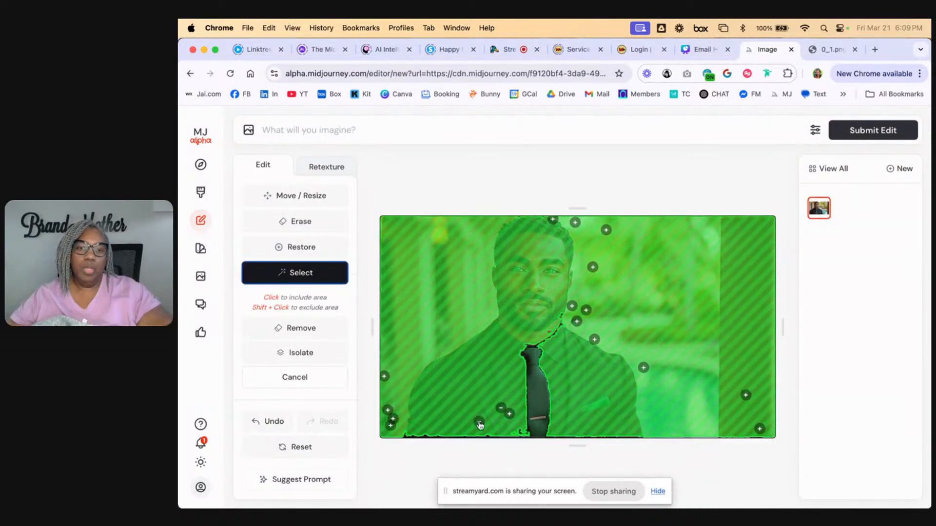
pyautogui.keyDown('shift'); pyautogui.click(452, 412); pyautogui.keyUp('shift')
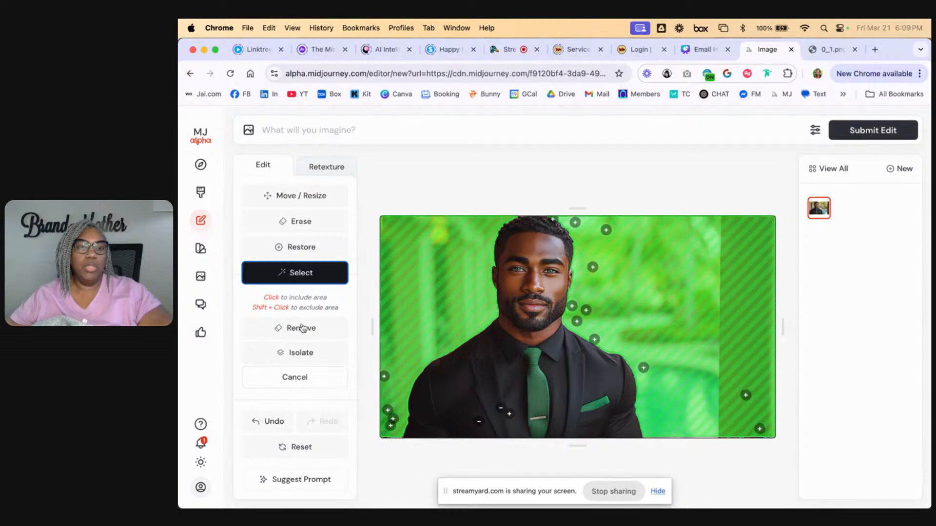
pyautogui.click(302, 328)
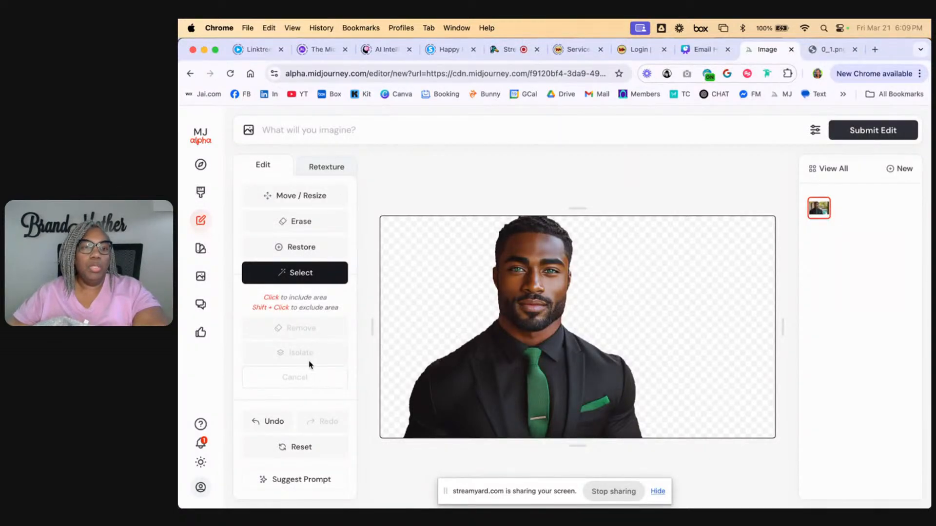
# Set the aspect ratio to 16:9 and have the editor suggest a prompt for the cut-out portrait
pyautogui.scroll(-5, 309, 364)
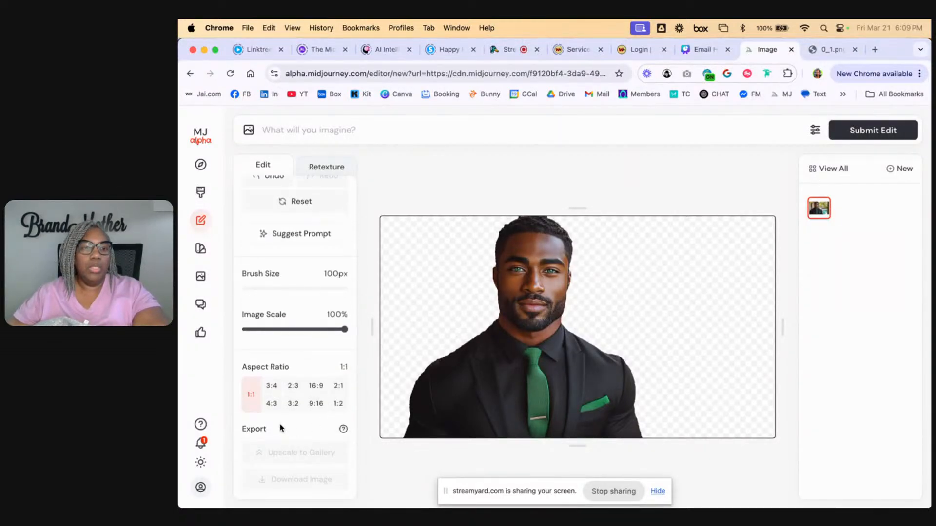
pyautogui.click(316, 386)
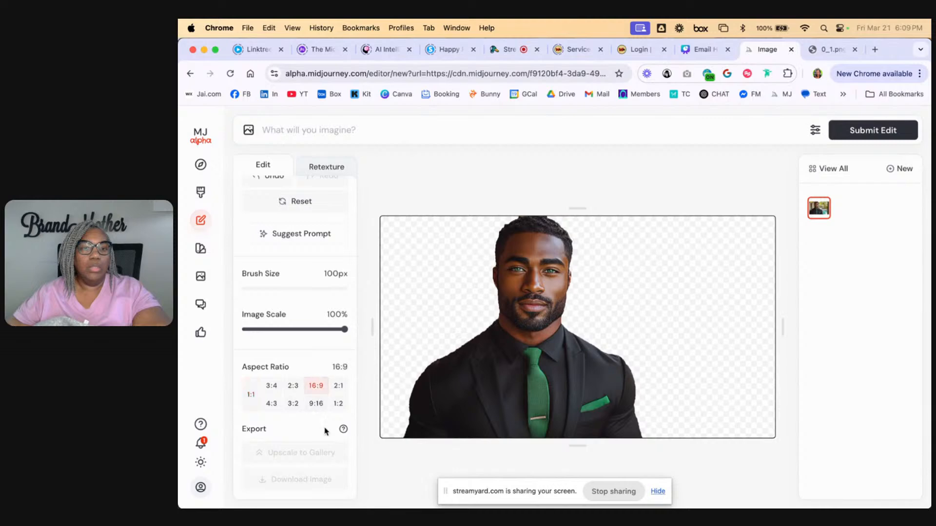
pyautogui.scroll(5, 310, 334)
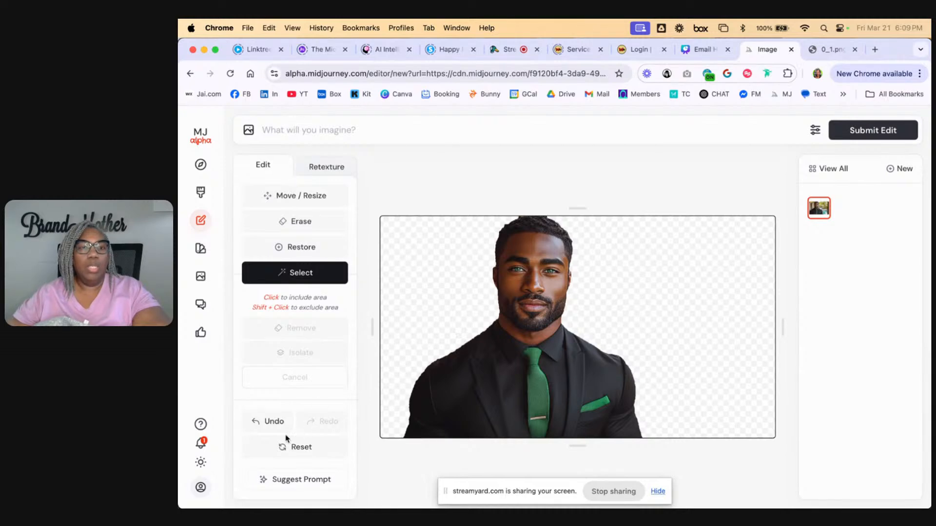
pyautogui.scroll(-1, 317, 429)
pyautogui.click(317, 460)
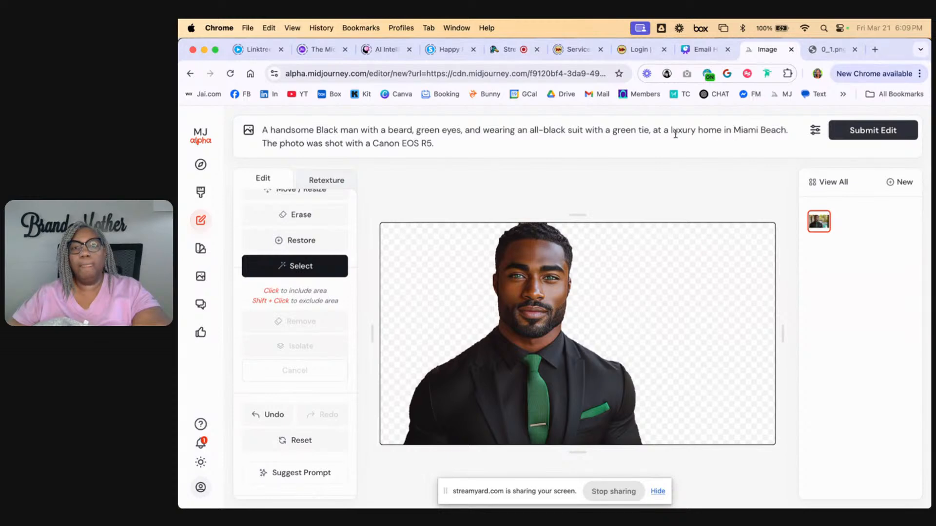
# Replace "at a luxury home in Miami Beach." in the prompt with "in front of Buckingham Palace," and submit the edit
pyautogui.moveTo(654, 130); pyautogui.dragTo(793, 129)
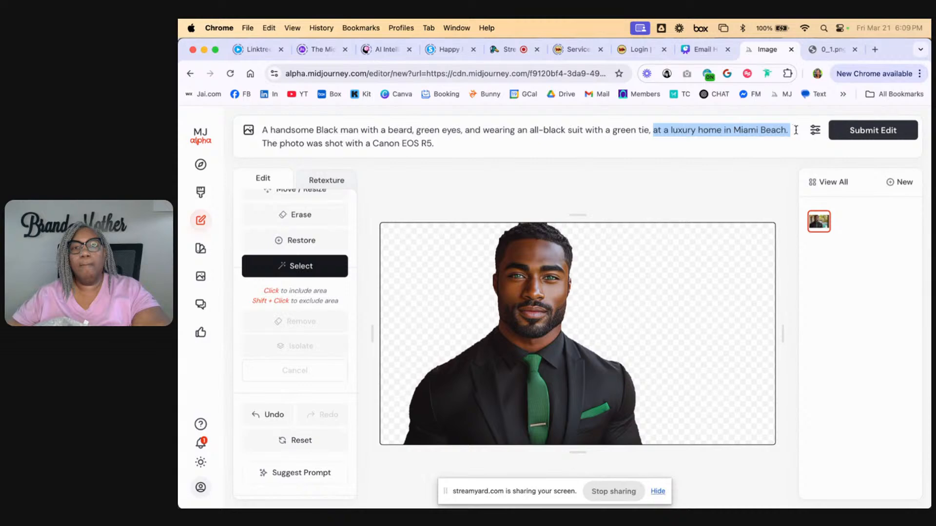
pyautogui.write('in f')
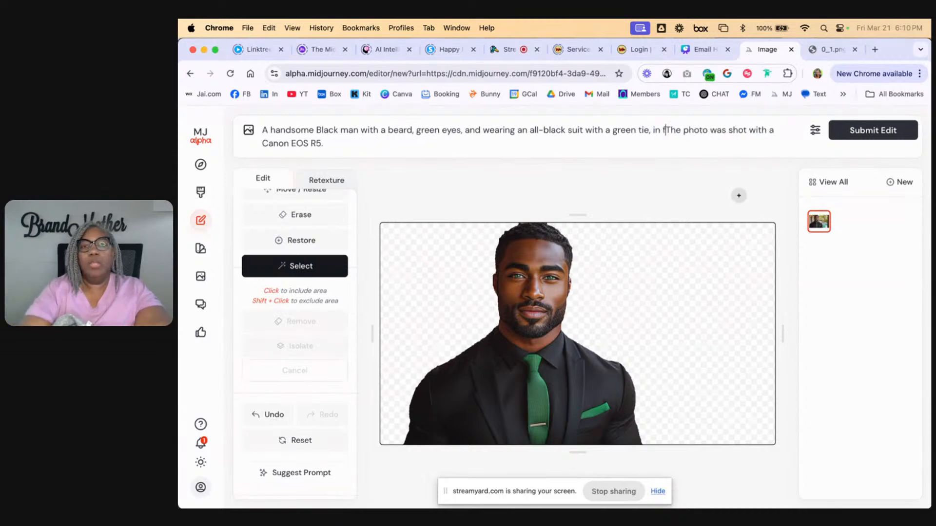
pyautogui.write('ront oa.')
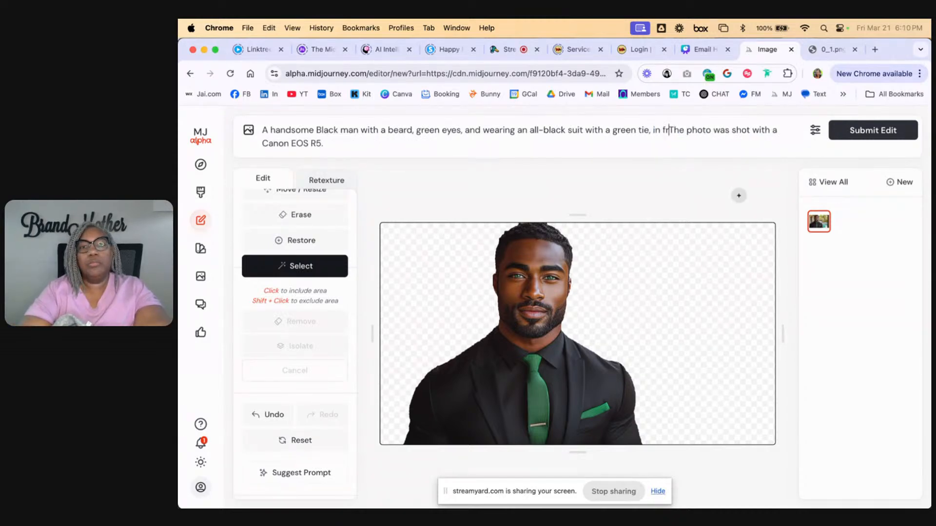
pyautogui.press('BackSpace')
pyautogui.press('BackSpace')
pyautogui.press('BackSpace')
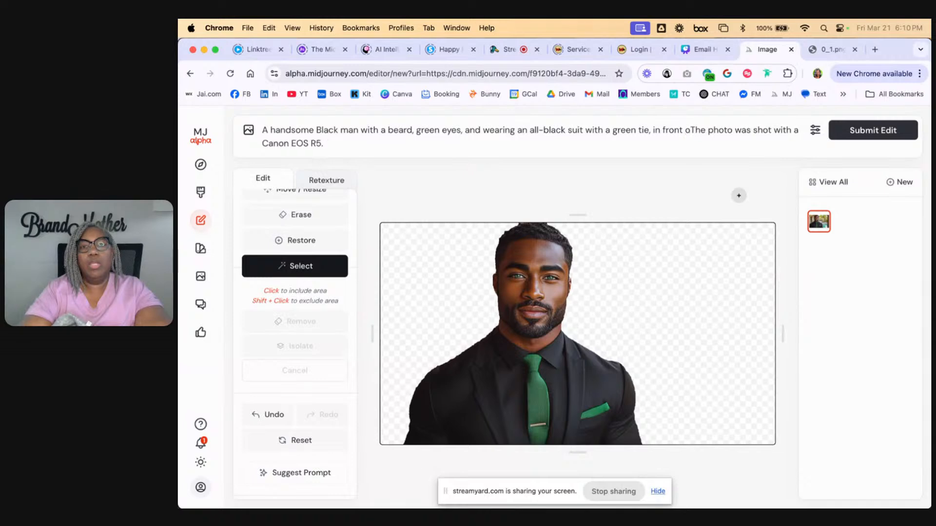
pyautogui.write('of ')
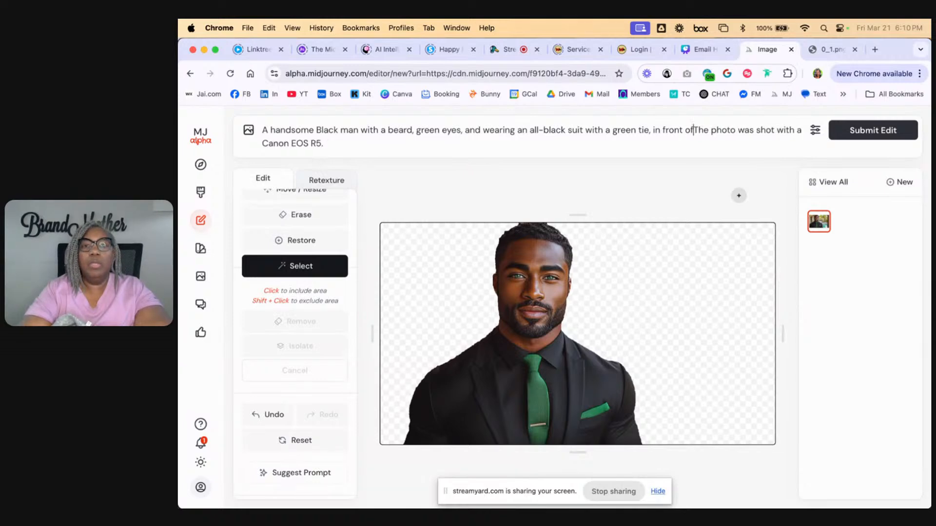
pyautogui.write('Buckingham ')
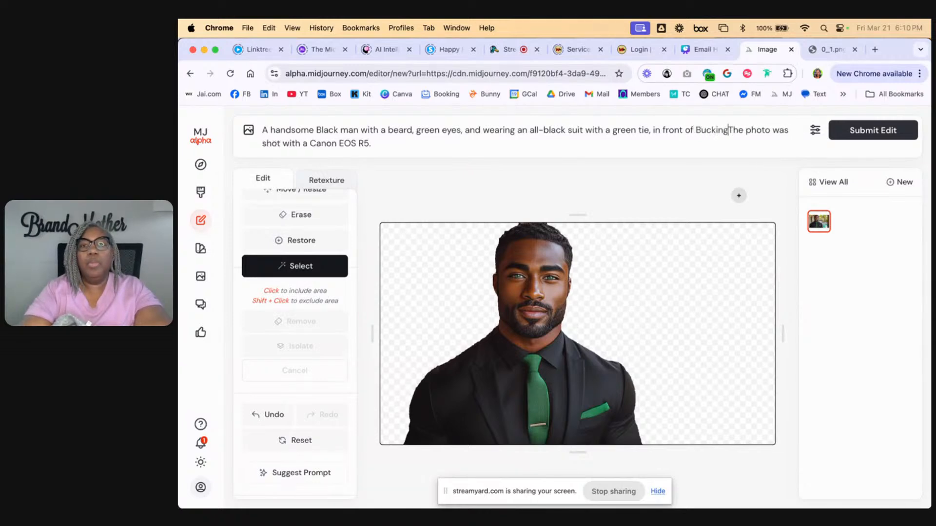
pyautogui.write('Palace,')
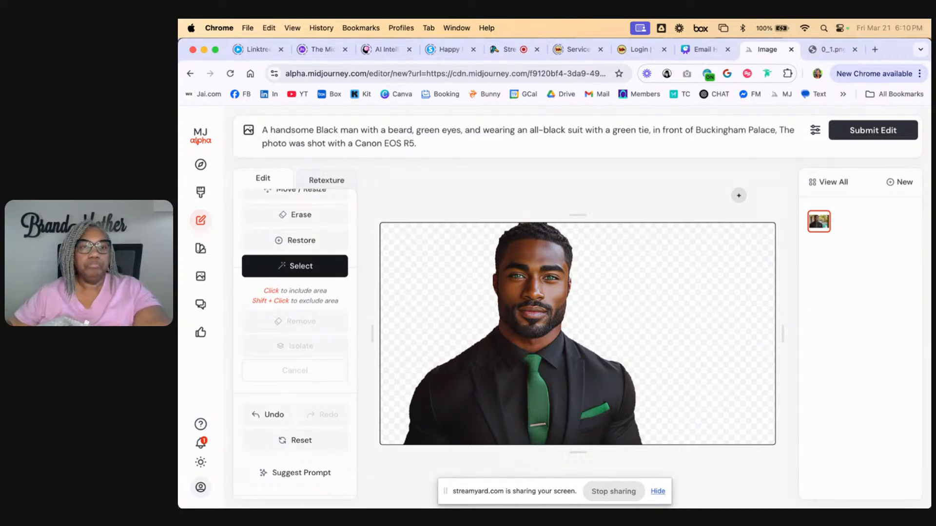
pyautogui.click(873, 130)
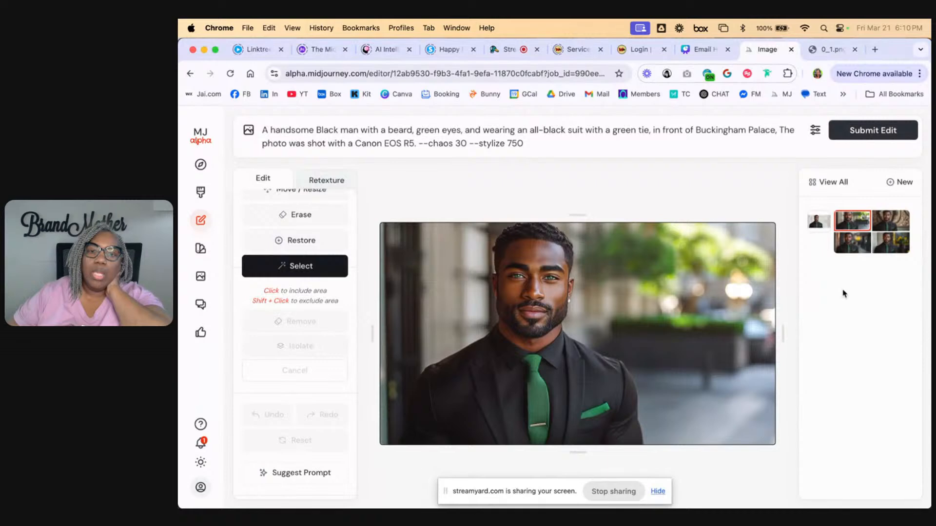
# View the second, fourth and third generated variations to compare their new backgrounds
pyautogui.click(895, 225)
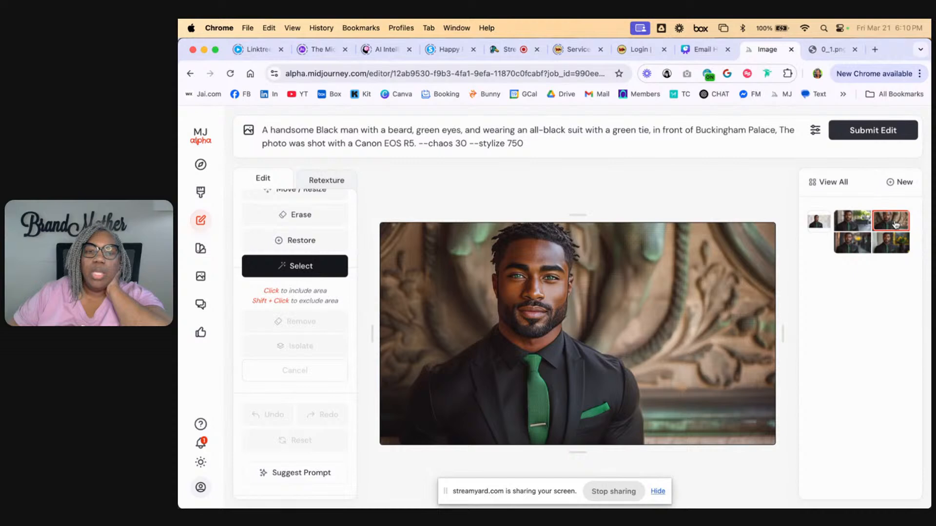
pyautogui.click(891, 245)
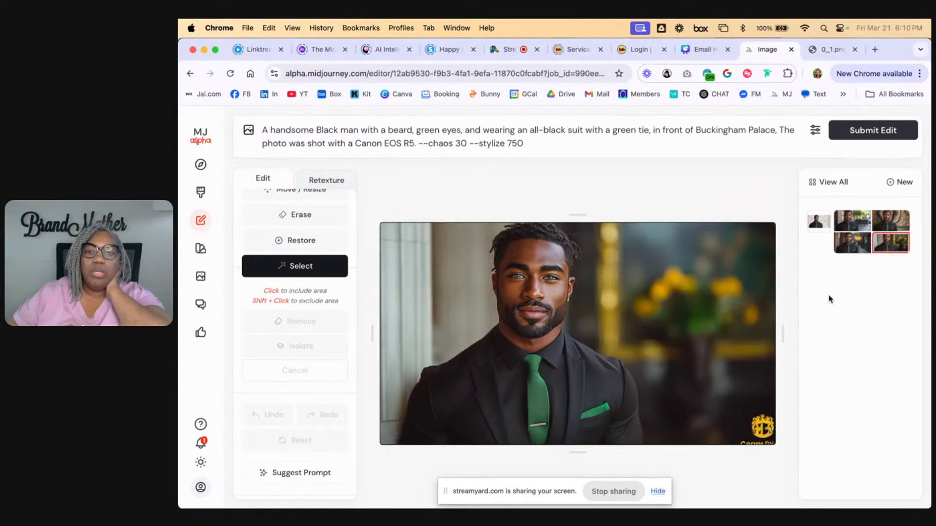
pyautogui.click(853, 241)
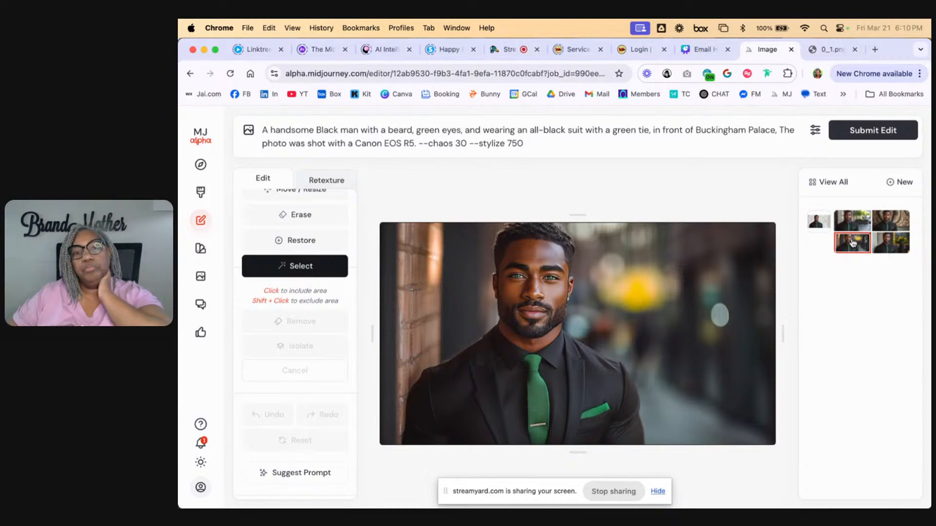
# Choose the first variation, with the blurred street and greenery, and upscale it to the gallery
pyautogui.click(851, 225)
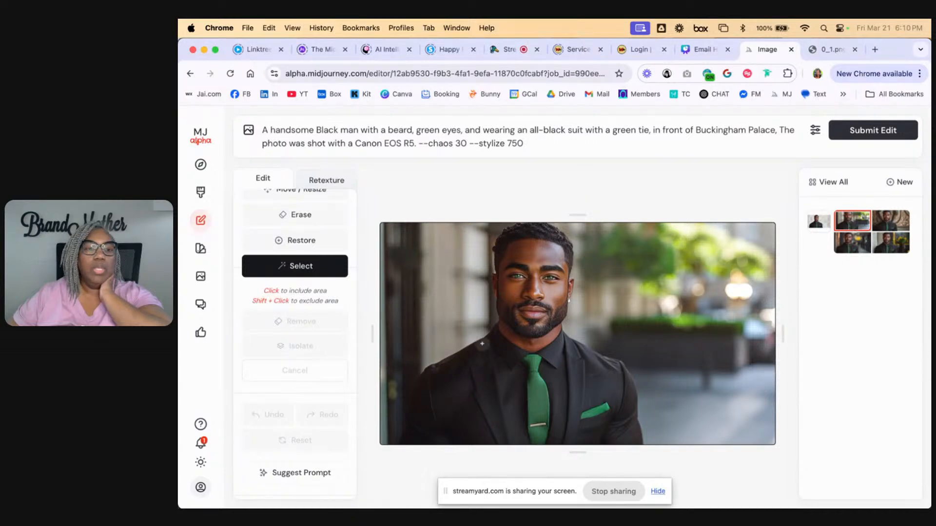
pyautogui.scroll(-5, 301, 346)
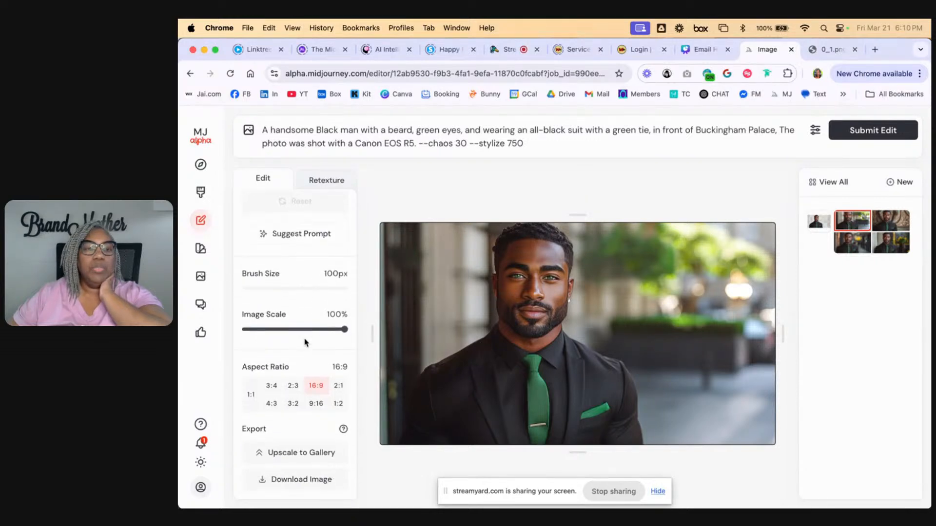
pyautogui.click(300, 456)
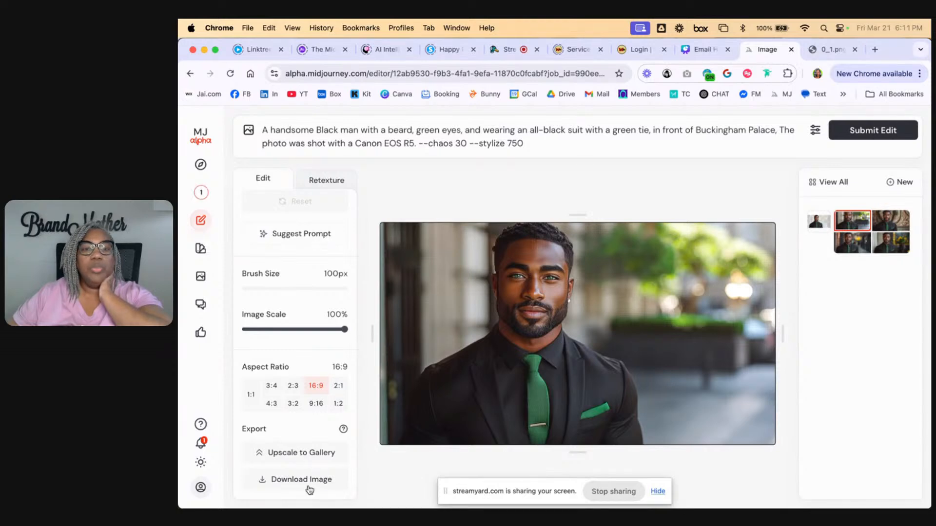
# Download the chosen variation to the Downloads folder as guy_palace.png
pyautogui.click(292, 482)
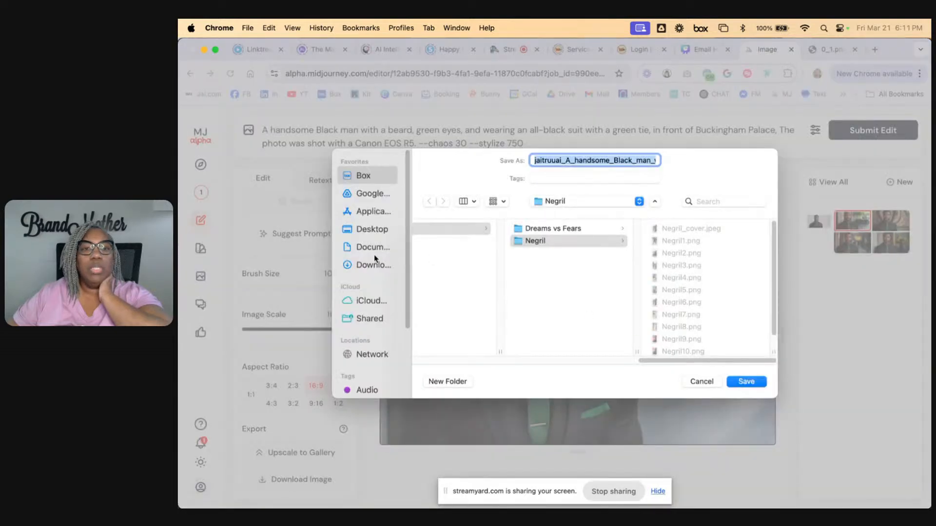
pyautogui.click(365, 231)
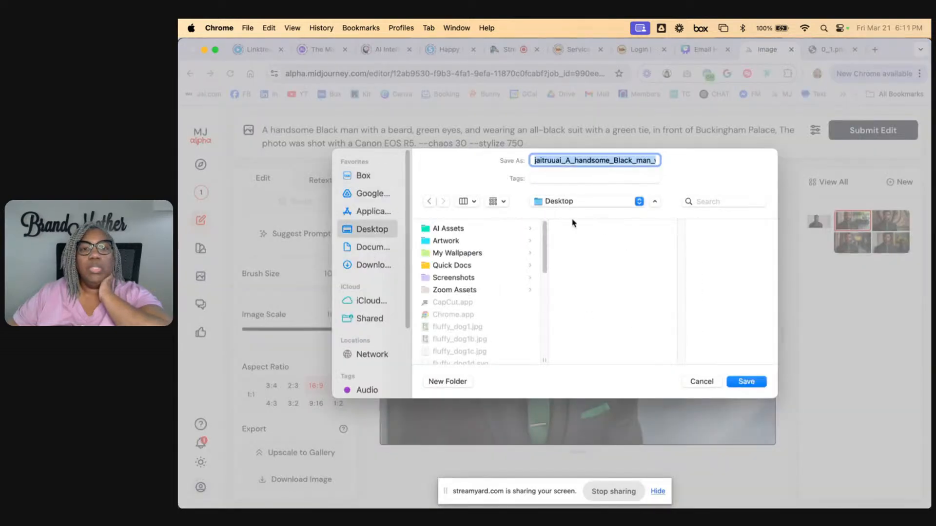
pyautogui.click(365, 265)
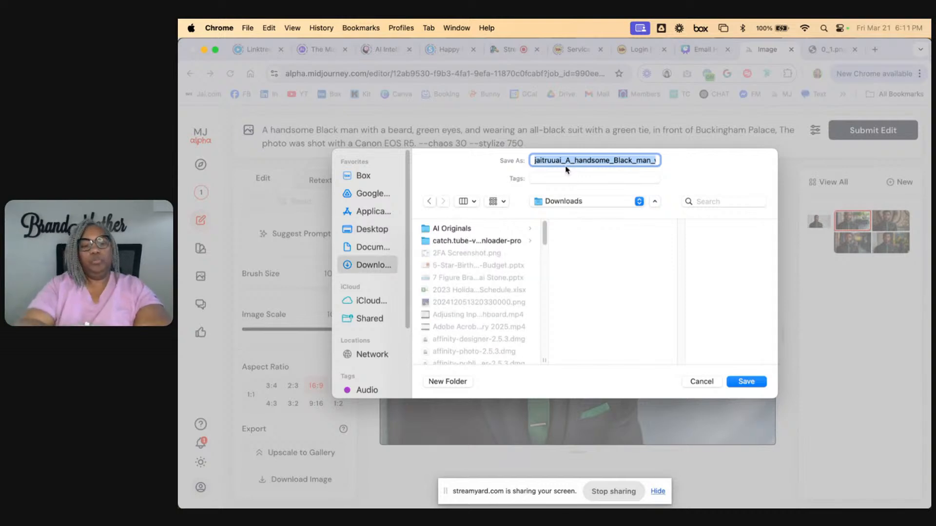
pyautogui.write('guy')
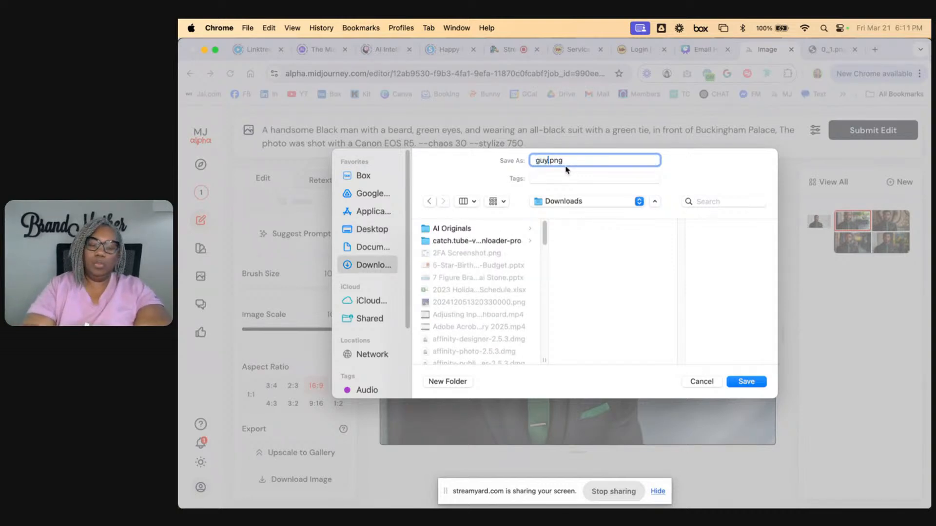
pyautogui.write('_palace')
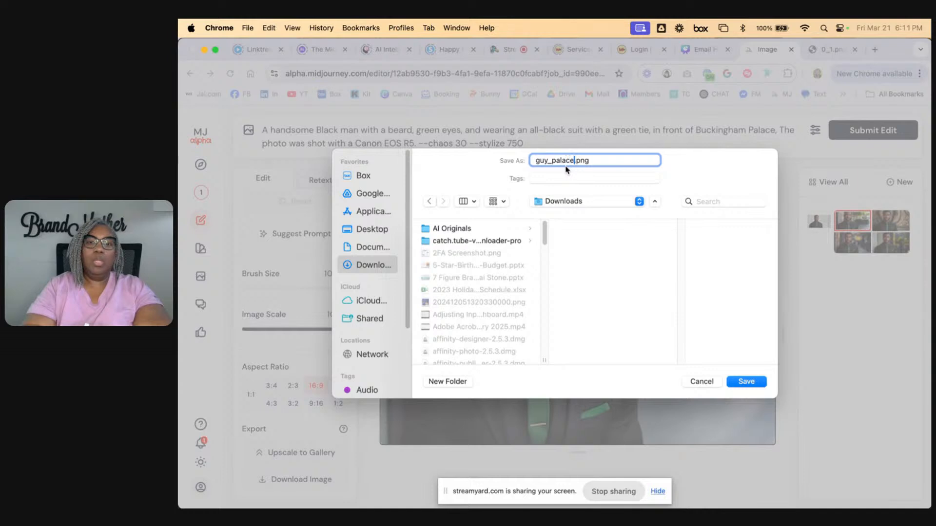
pyautogui.press('Return')
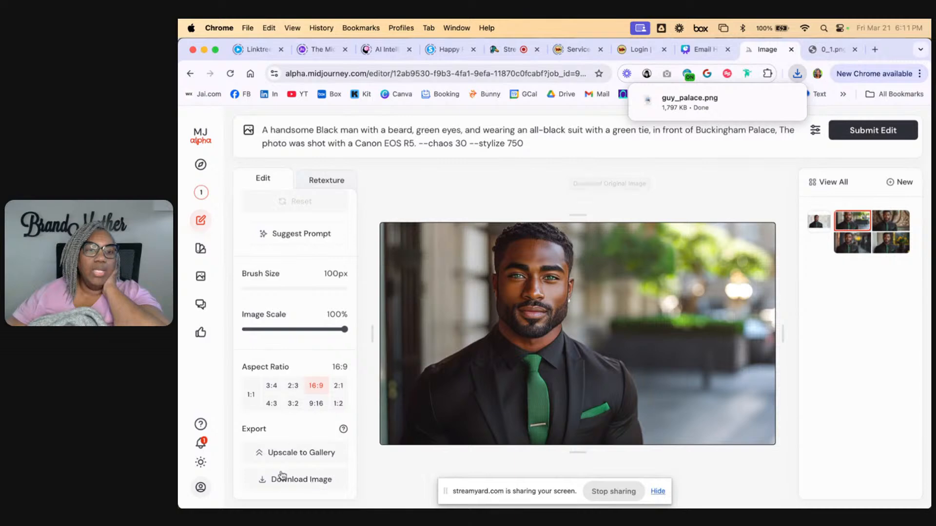
# Use Move / Resize to shift the image toward the canvas's right side, and back partly past its left edge
pyautogui.scroll(5, 285, 351)
pyautogui.scroll(2, 286, 353)
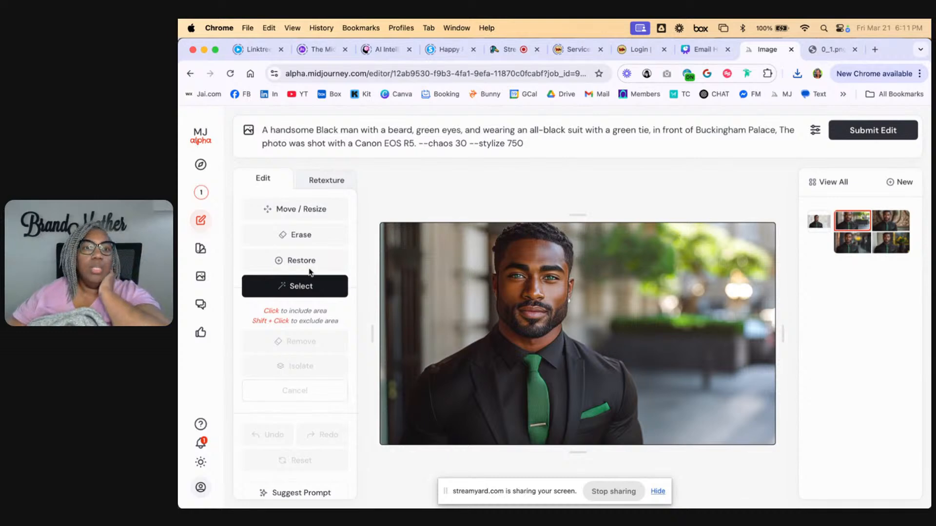
pyautogui.click(288, 213)
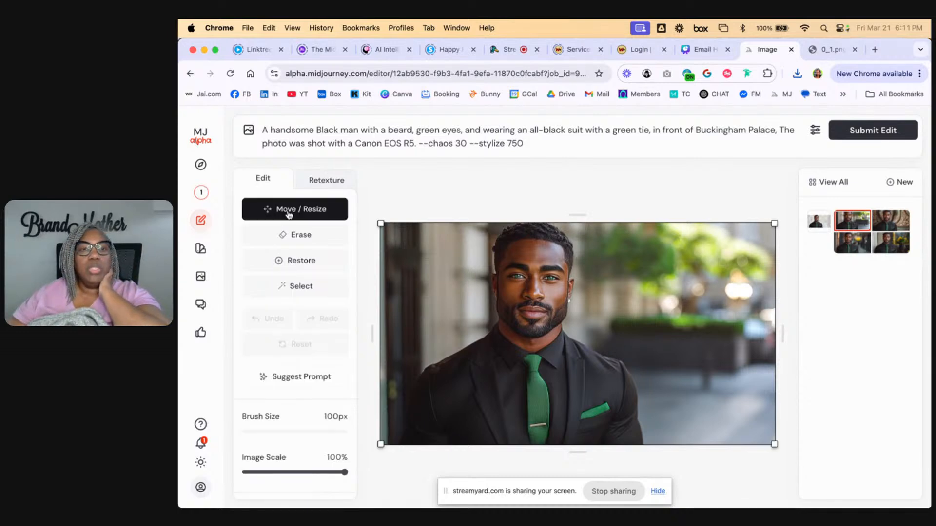
pyautogui.moveTo(531, 357); pyautogui.dragTo(663, 347)
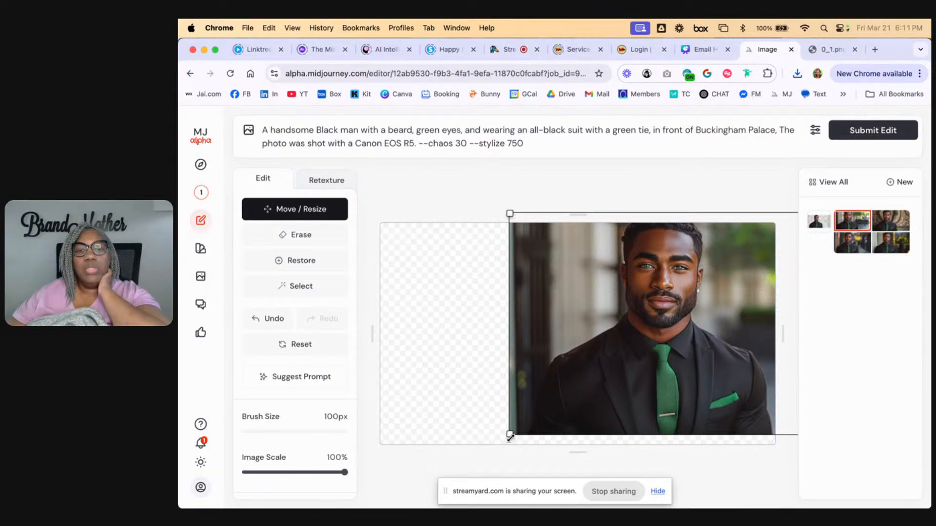
pyautogui.moveTo(510, 437); pyautogui.dragTo(338, 498)
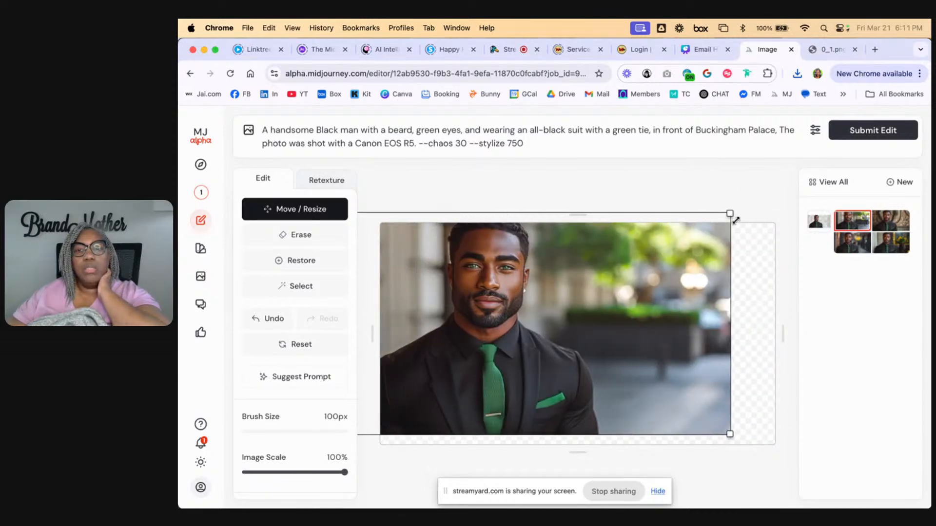
# Shift the image right with Move / Resize, leaving an empty strip along the canvas's left side, and submit the edit to fill it
pyautogui.moveTo(733, 215); pyautogui.dragTo(739, 234)
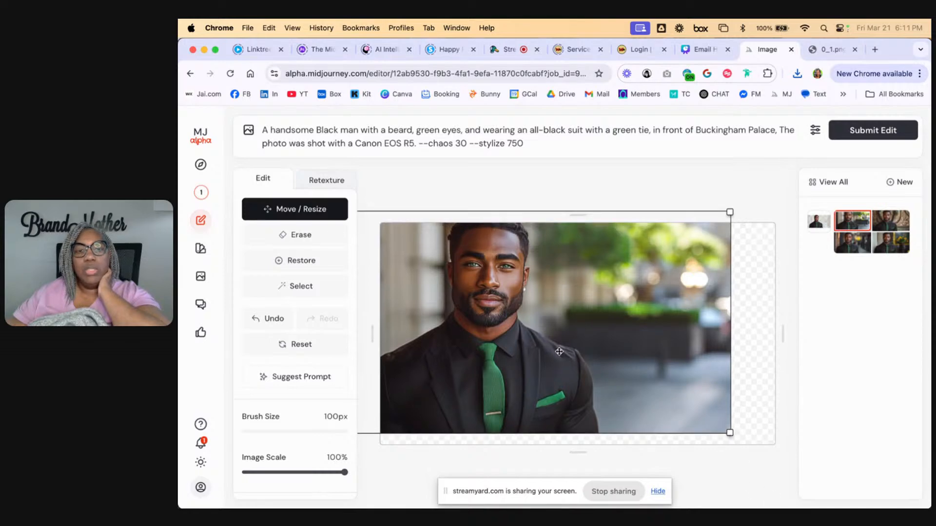
pyautogui.moveTo(559, 352); pyautogui.dragTo(632, 359)
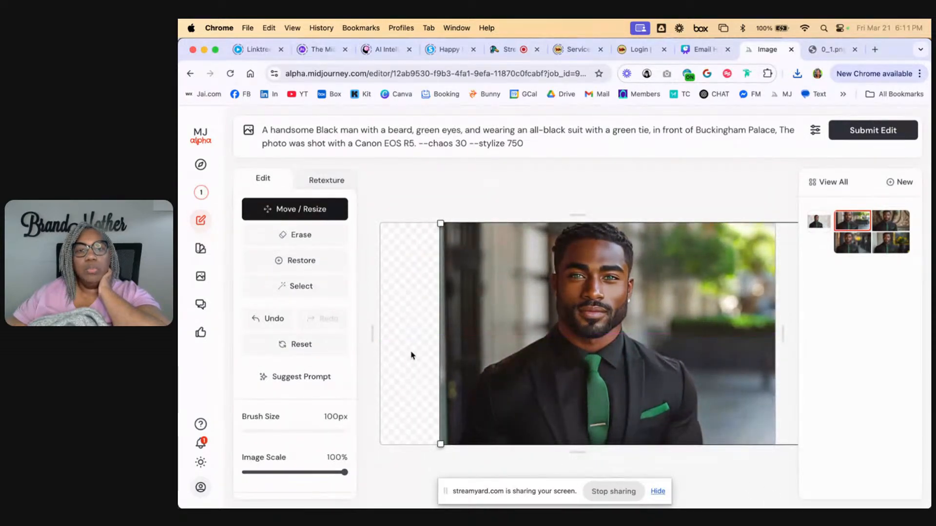
pyautogui.moveTo(535, 357); pyautogui.dragTo(589, 359)
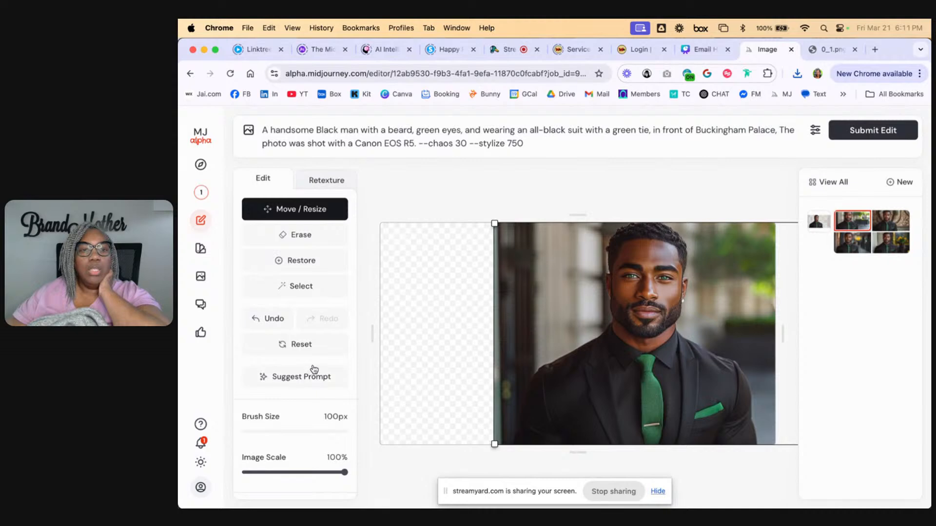
pyautogui.scroll(-1, 313, 369)
pyautogui.scroll(-5, 313, 369)
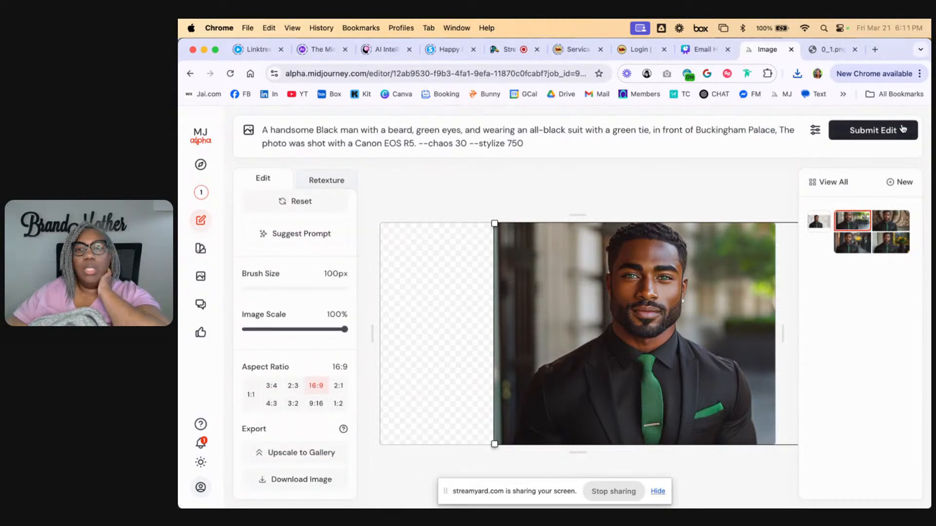
pyautogui.click(884, 130)
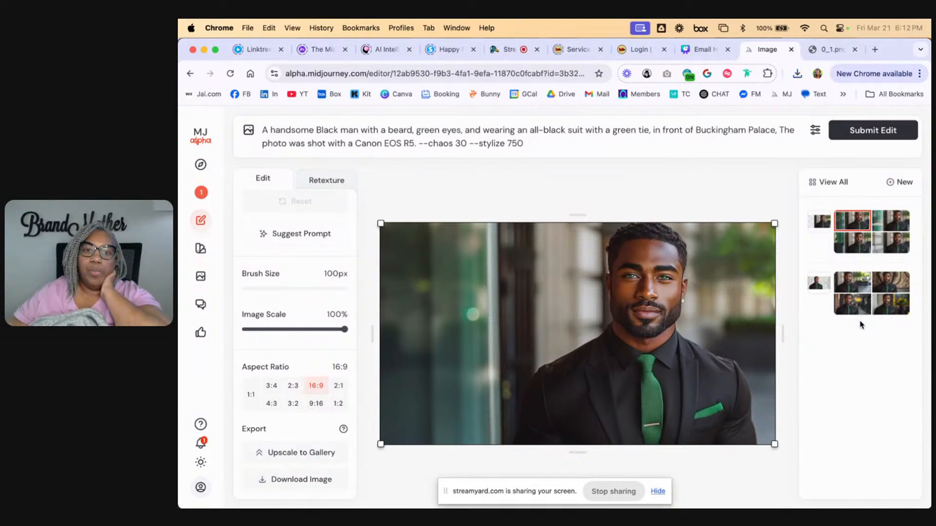
# Compare the second, fourth and third variations of the extended image, and select the fourth one with the pale stone wall
pyautogui.click(899, 223)
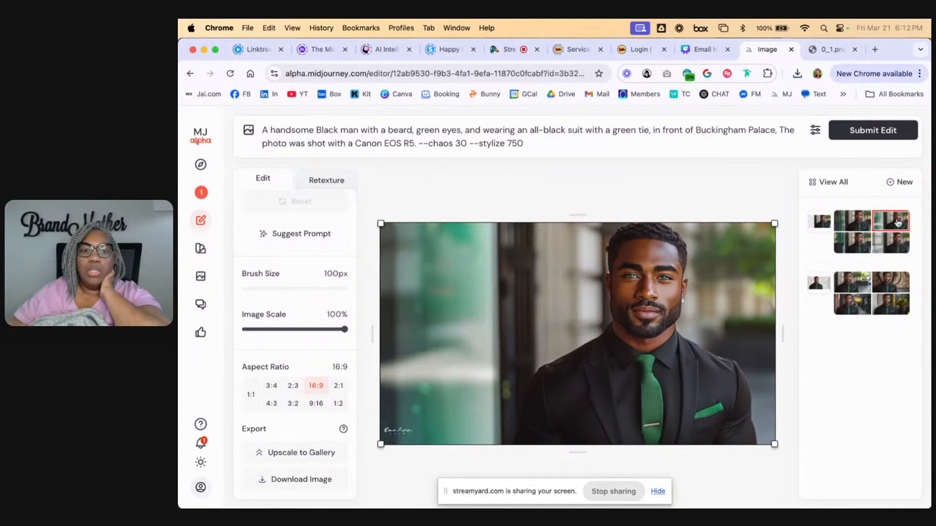
pyautogui.click(898, 247)
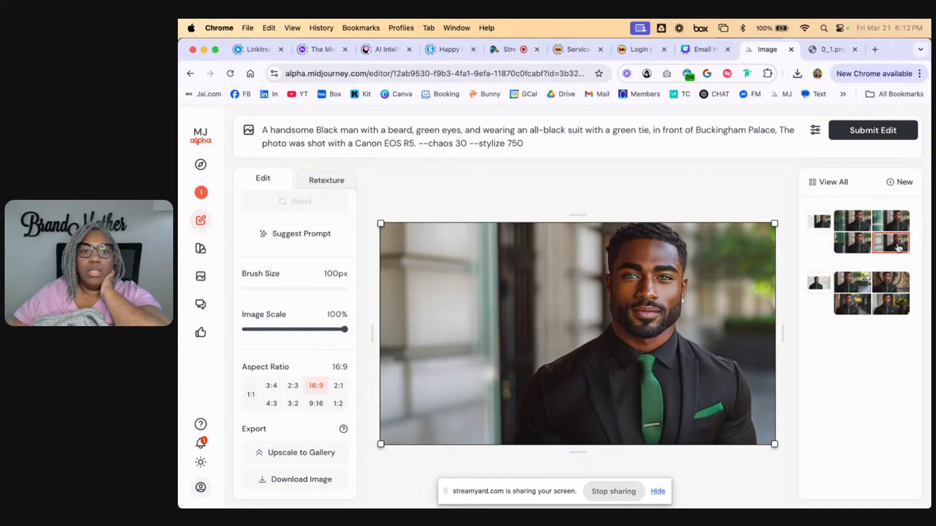
pyautogui.click(847, 250)
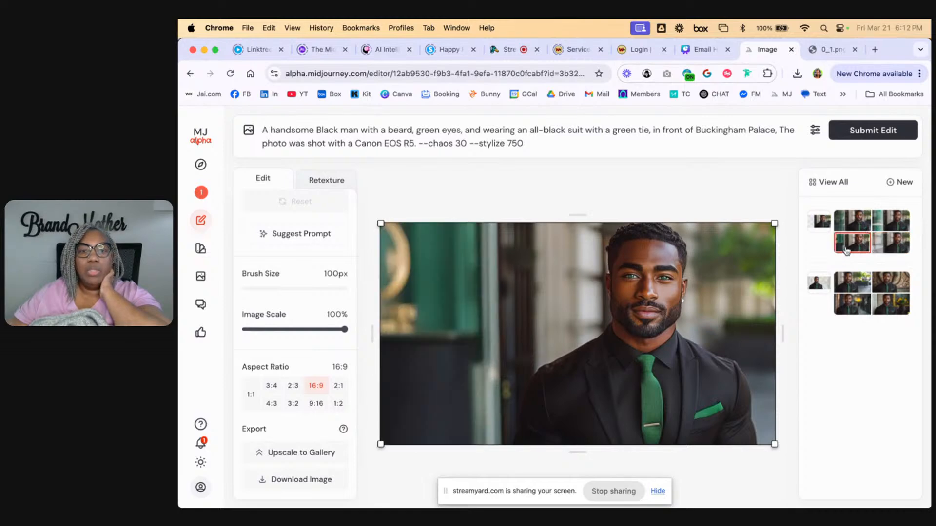
pyautogui.click(898, 247)
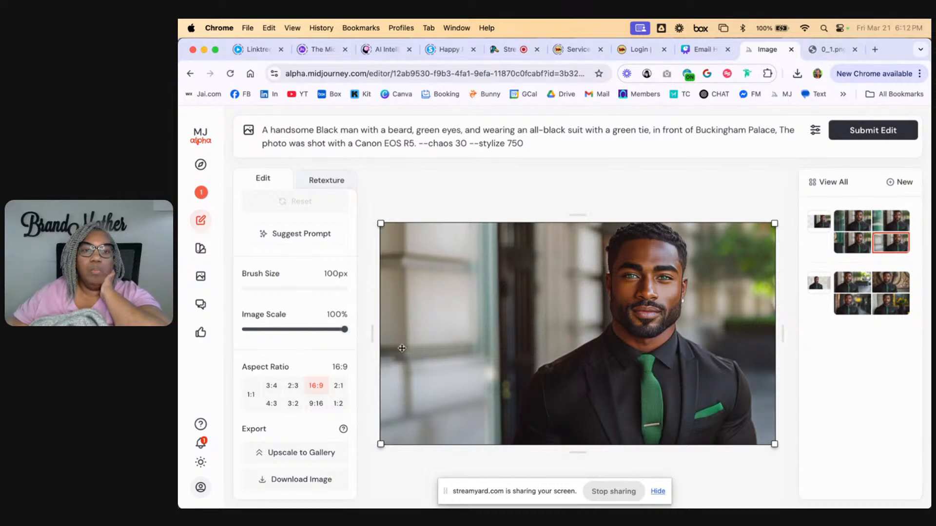
pyautogui.moveTo(382, 445); pyautogui.dragTo(360, 446)
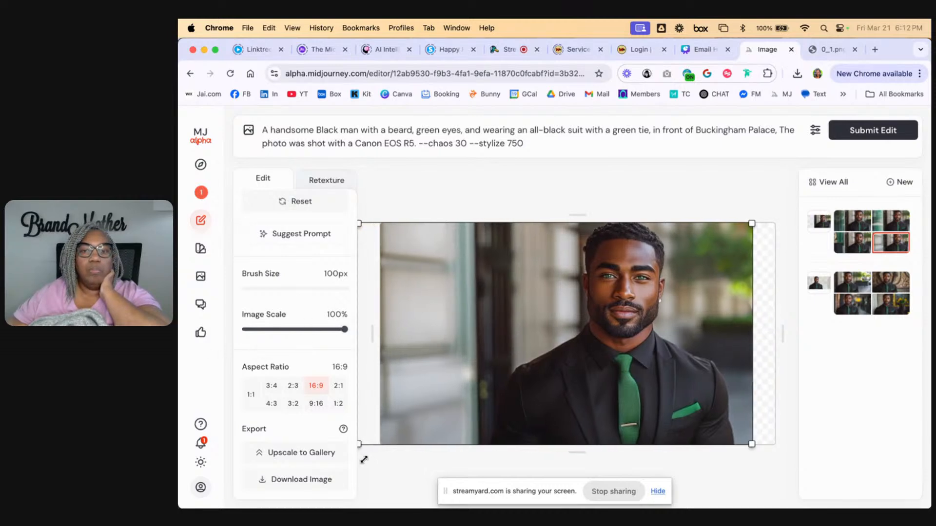
pyautogui.moveTo(752, 223); pyautogui.dragTo(869, 129)
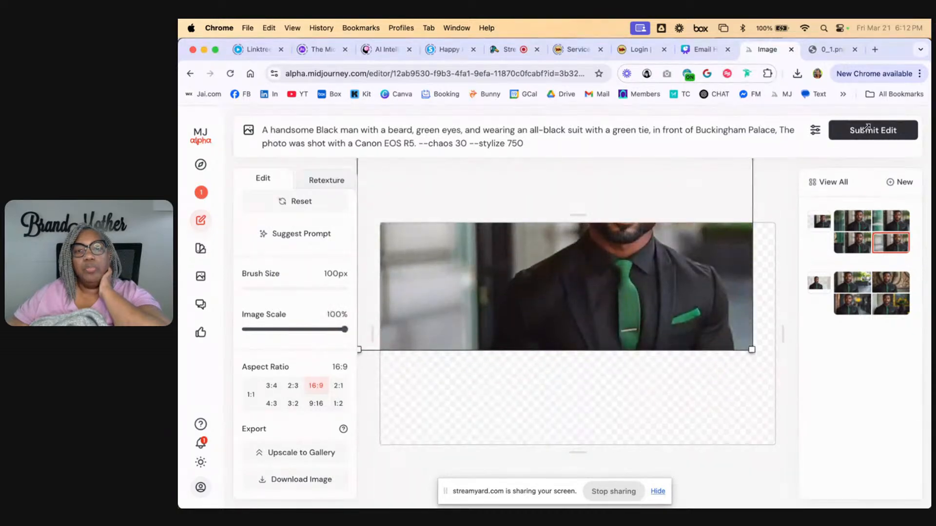
pyautogui.moveTo(684, 282); pyautogui.dragTo(709, 371)
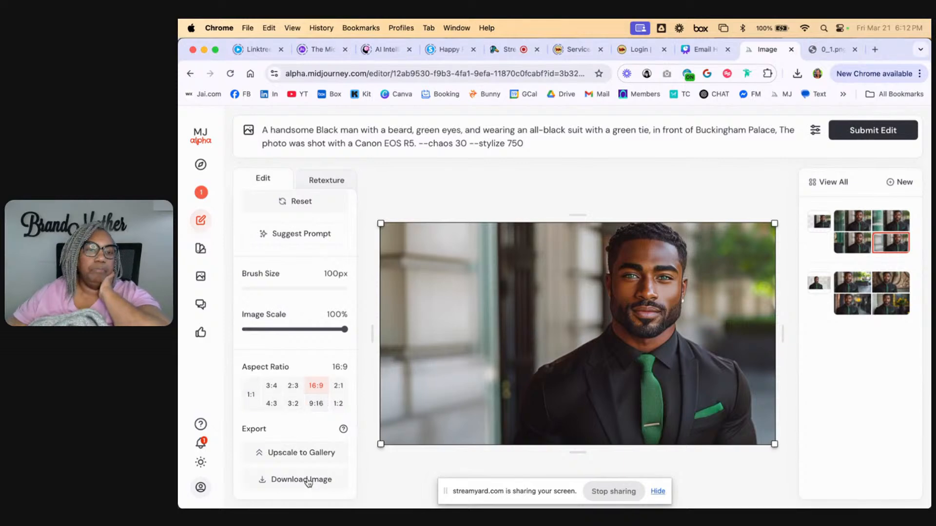
# Upscale the selected variation to the gallery, and look for it on the Create and Organize pages
pyautogui.click(303, 455)
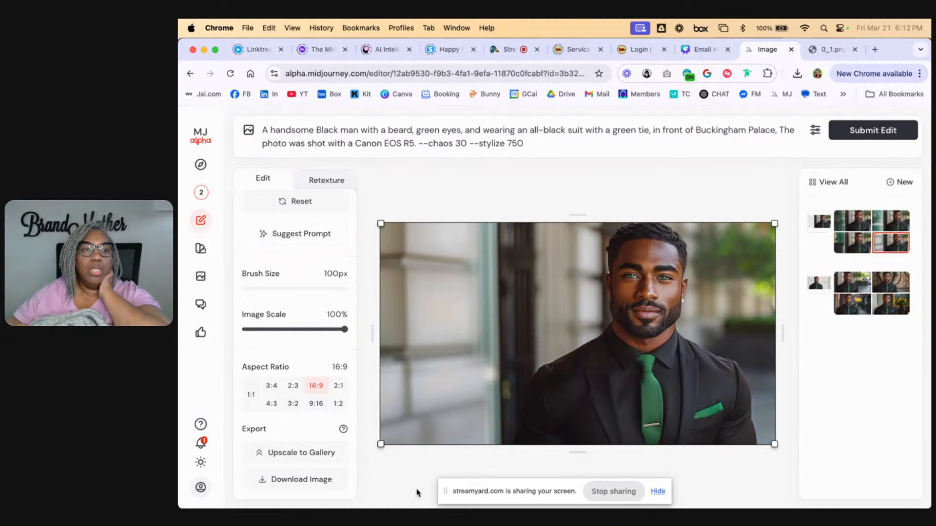
pyautogui.click(208, 194)
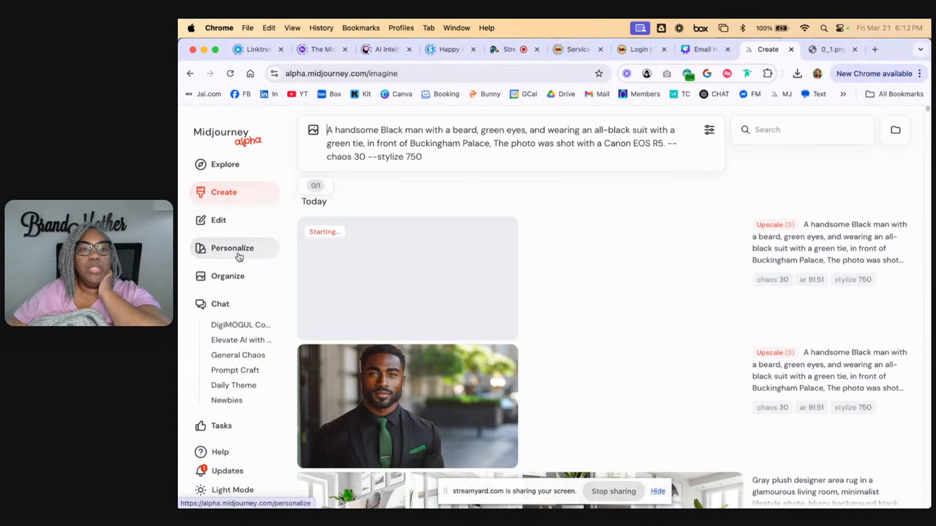
pyautogui.click(235, 250)
pyautogui.click(232, 273)
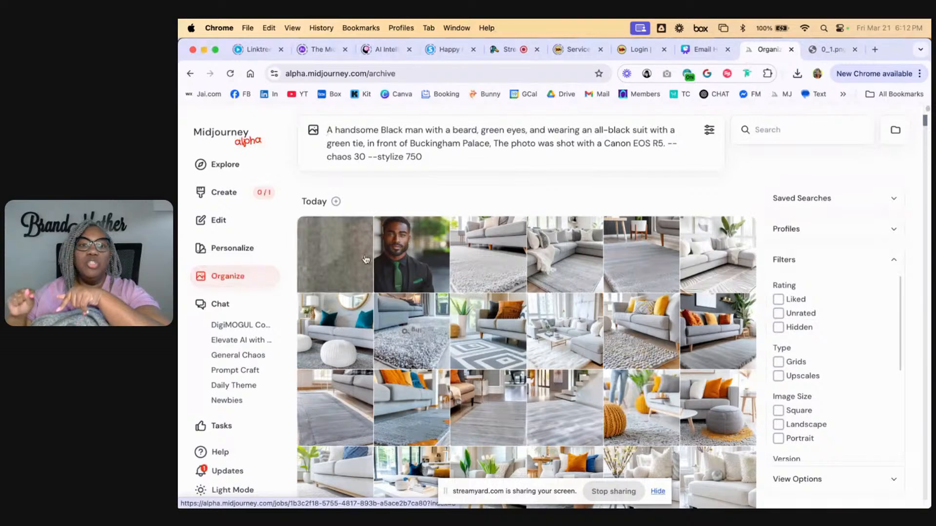
# Return to the Create page and browse the recent generations to check the progress of the upscale
pyautogui.click(234, 244)
pyautogui.click(223, 192)
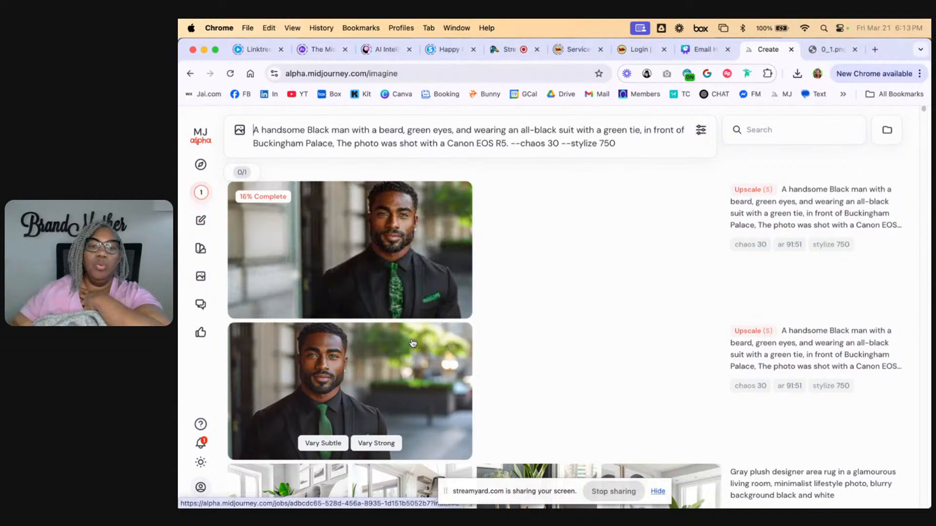
pyautogui.scroll(-1, 640, 337)
pyautogui.scroll(-5, 641, 338)
pyautogui.scroll(6, 634, 346)
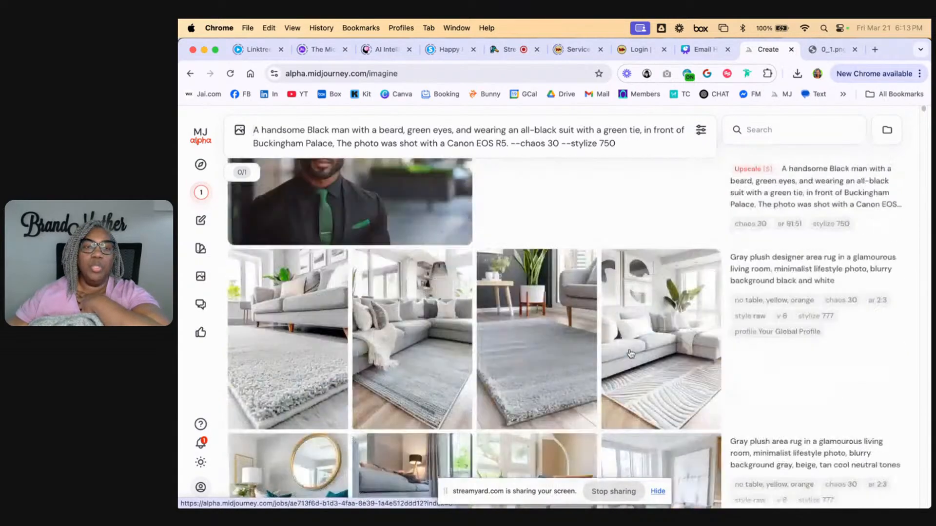
pyautogui.scroll(1, 631, 353)
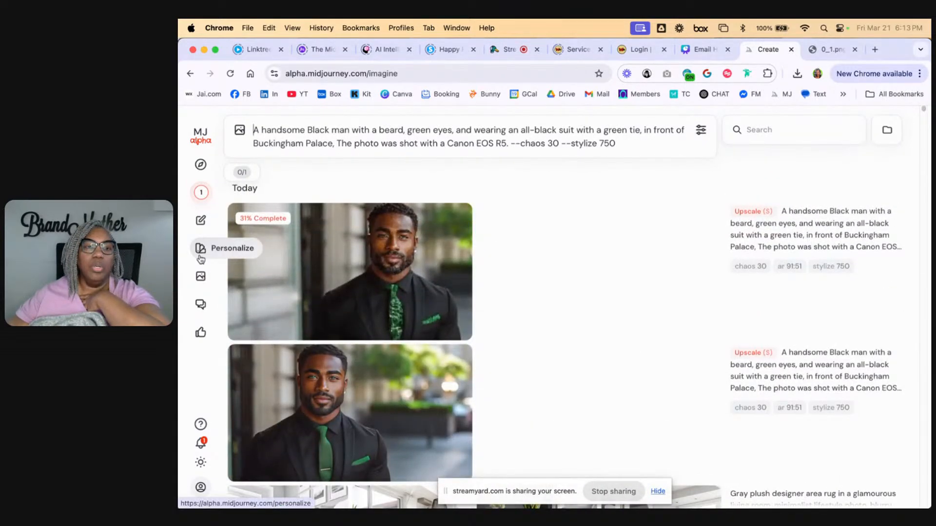
# Return to the image editor and switch from Edit to Retexture mode for the portrait
pyautogui.click(200, 259)
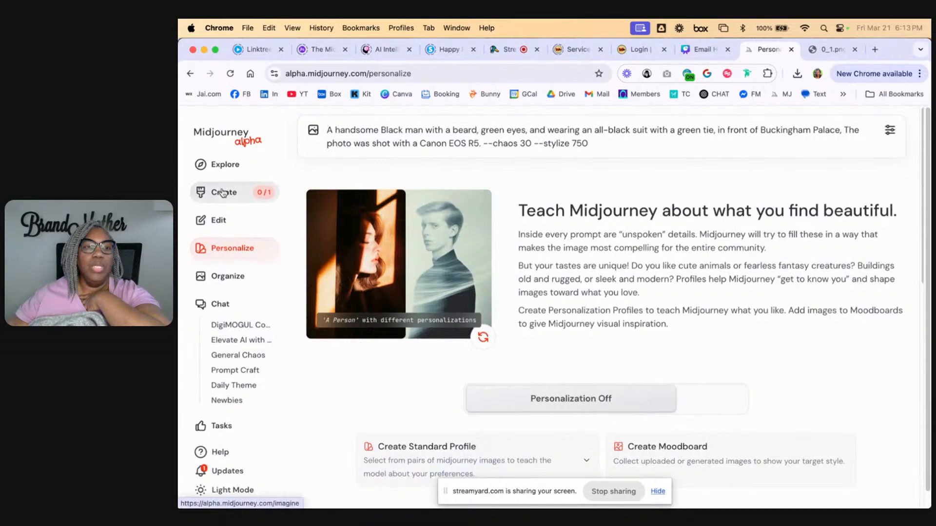
pyautogui.click(215, 220)
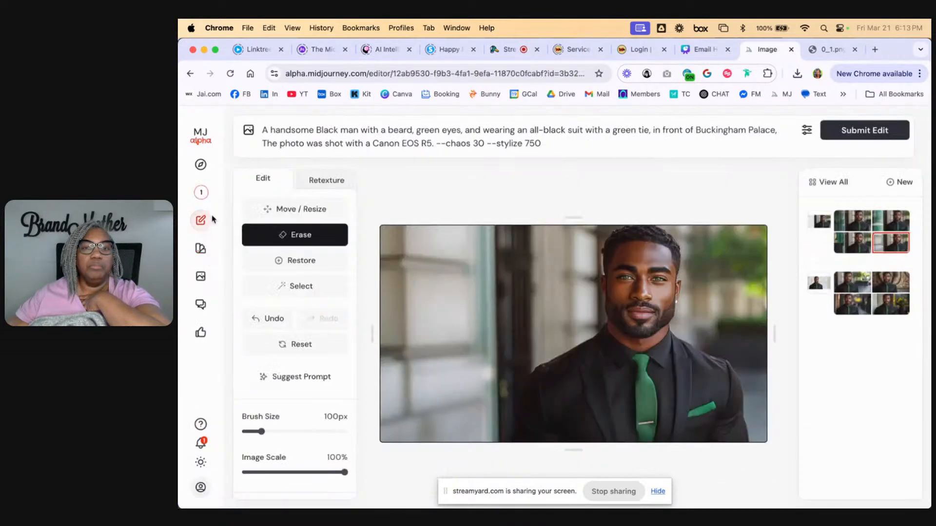
pyautogui.scroll(-3, 326, 382)
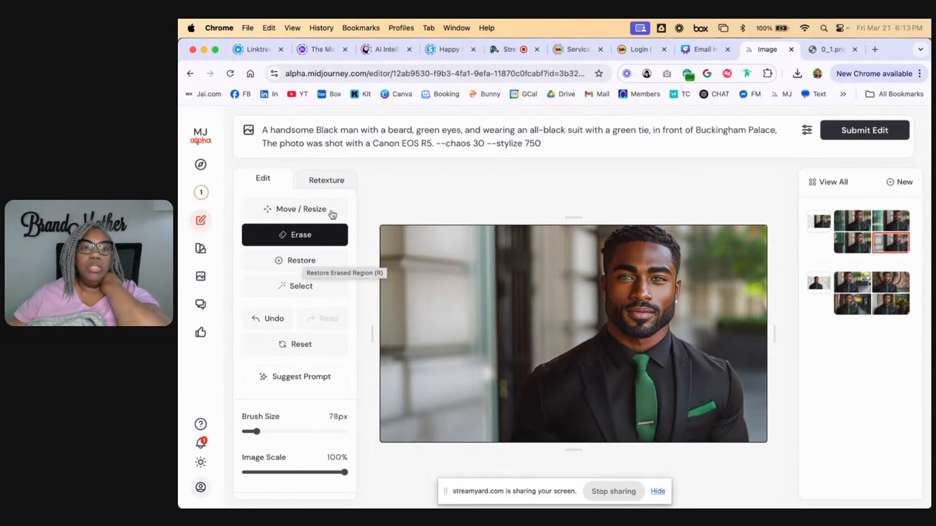
pyautogui.click(317, 180)
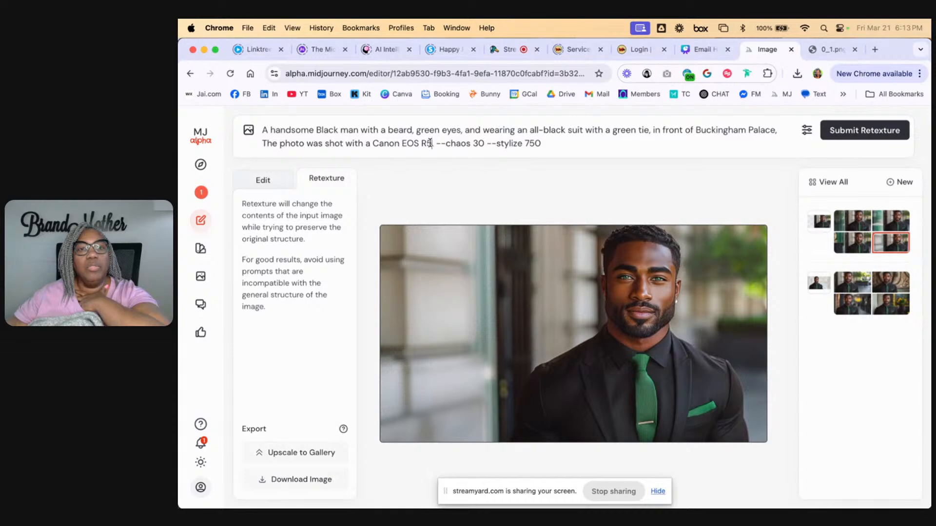
# Remove "The photo was shot with a Canon EOS R5" from the prompt and insert "coloring page." at its beginning
pyautogui.moveTo(427, 144); pyautogui.dragTo(260, 148)
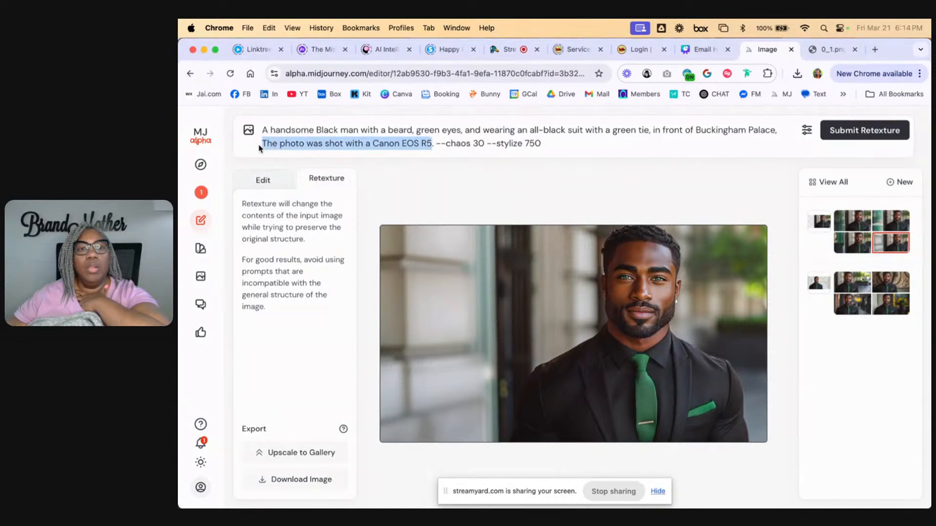
pyautogui.press('BackSpace')
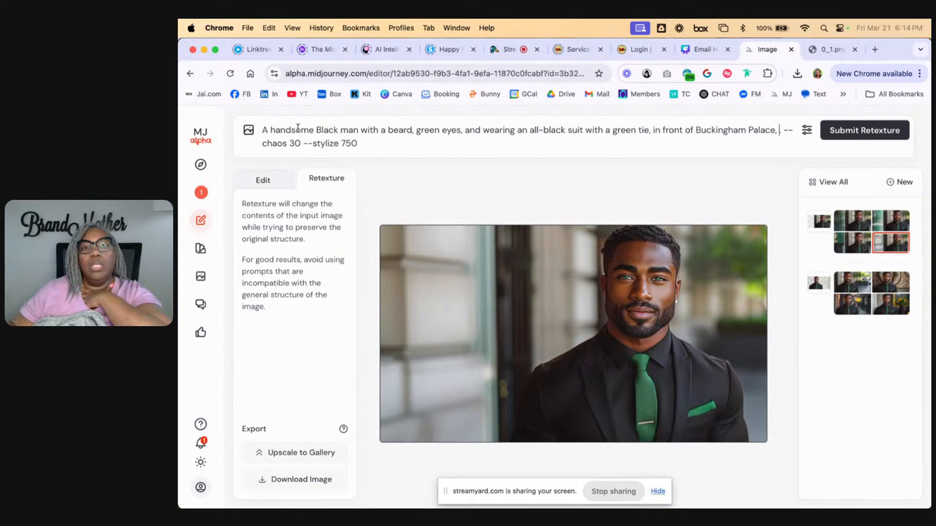
pyautogui.click(263, 132)
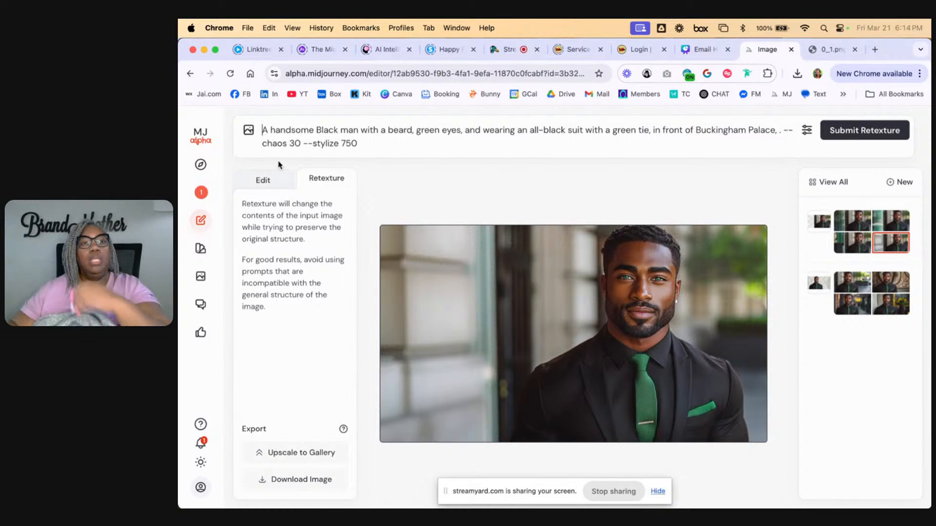
pyautogui.write('coloring poage')
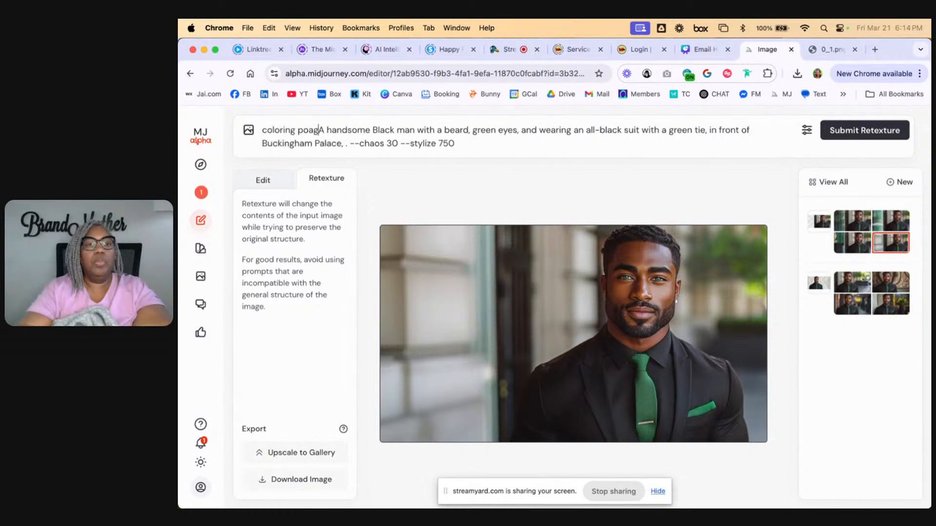
pyautogui.press('BackSpace')
pyautogui.press('BackSpace')
pyautogui.press('BackSpace')
pyautogui.press('BackSpace')
pyautogui.press('BackSpace')
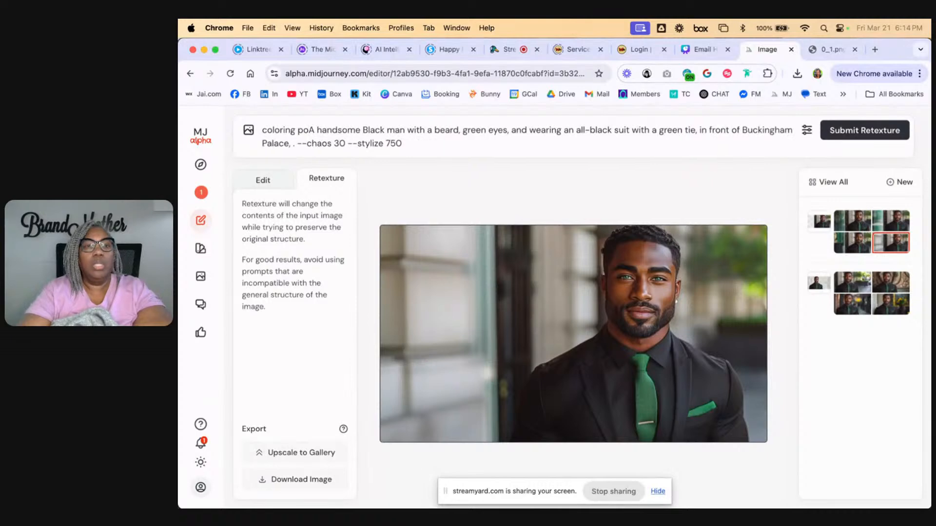
pyautogui.write('age')
pyautogui.press('BackSpace')
pyautogui.write('.')
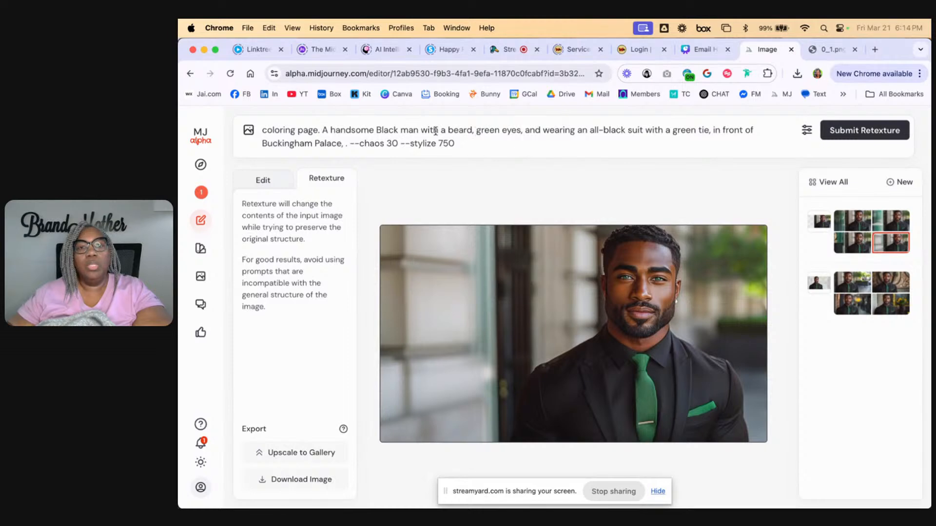
# Delete "green eyes, and wearing an all-black" and the word "green" before "tie" from the prompt
pyautogui.moveTo(485, 133); pyautogui.dragTo(611, 129)
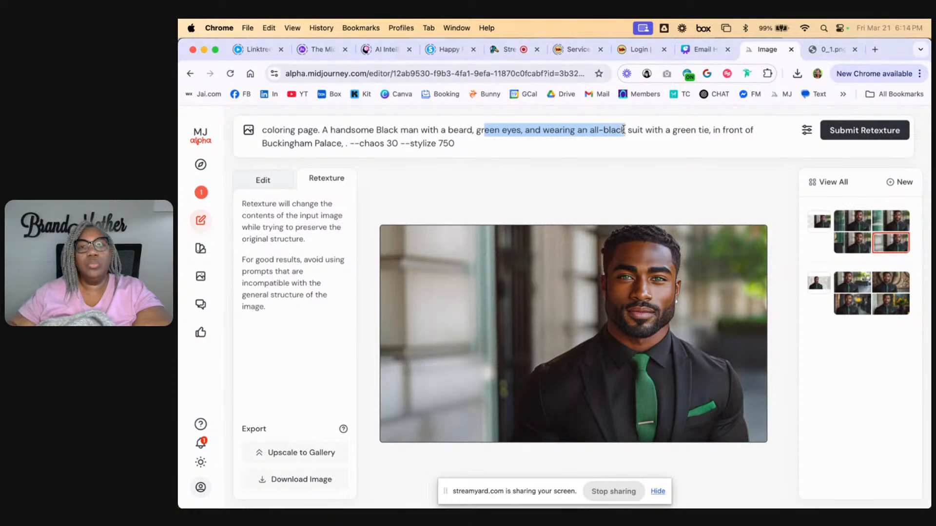
pyautogui.press('BackSpace')
pyautogui.press('BackSpace')
pyautogui.press('BackSpace')
pyautogui.press('BackSpace')
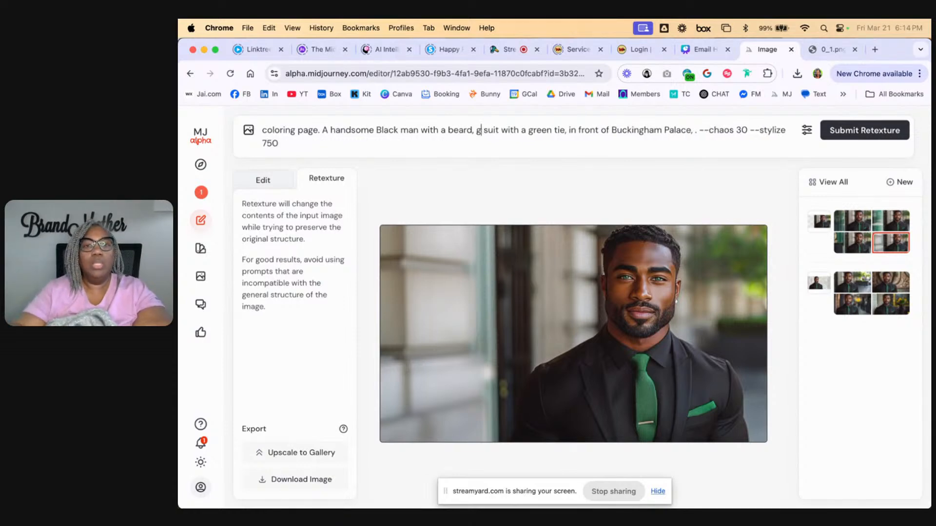
pyautogui.doubleClick(526, 129)
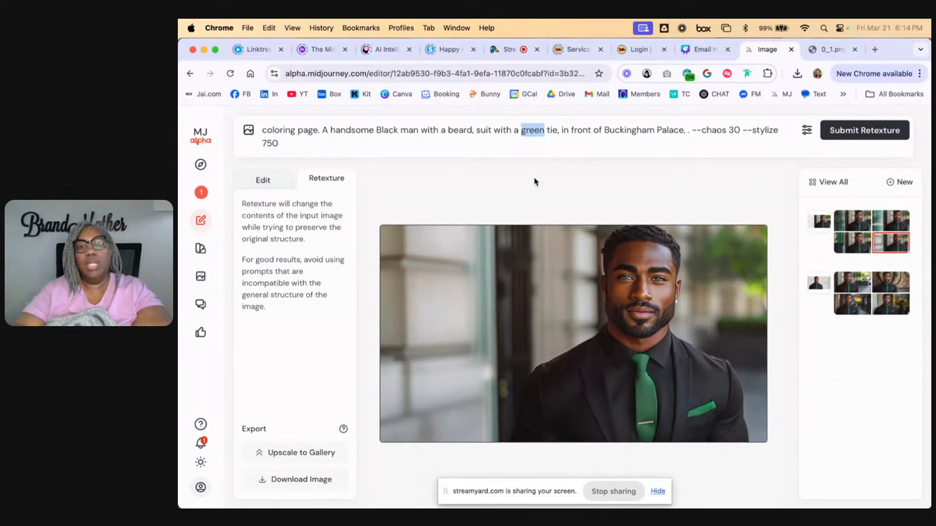
pyautogui.press('BackSpace')
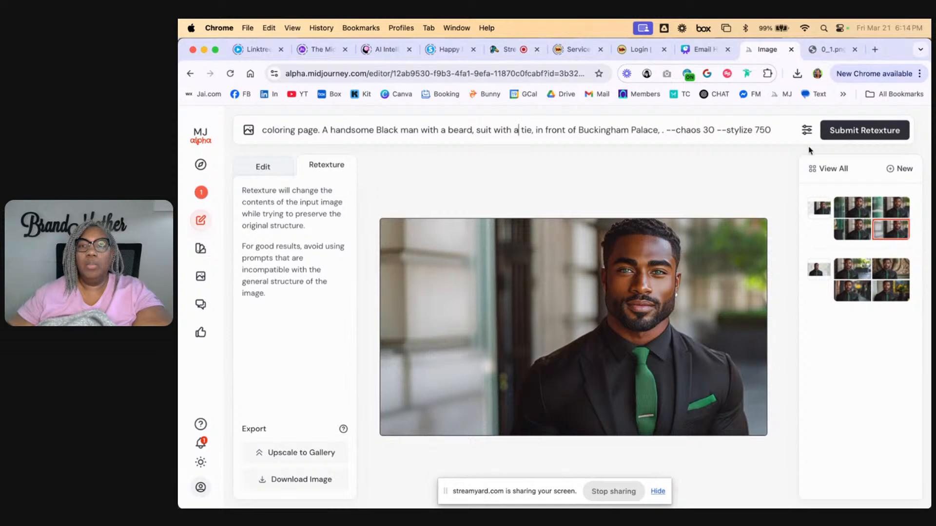
# Submit the retexture with the coloring page prompt and view the second generated variation
pyautogui.click(851, 135)
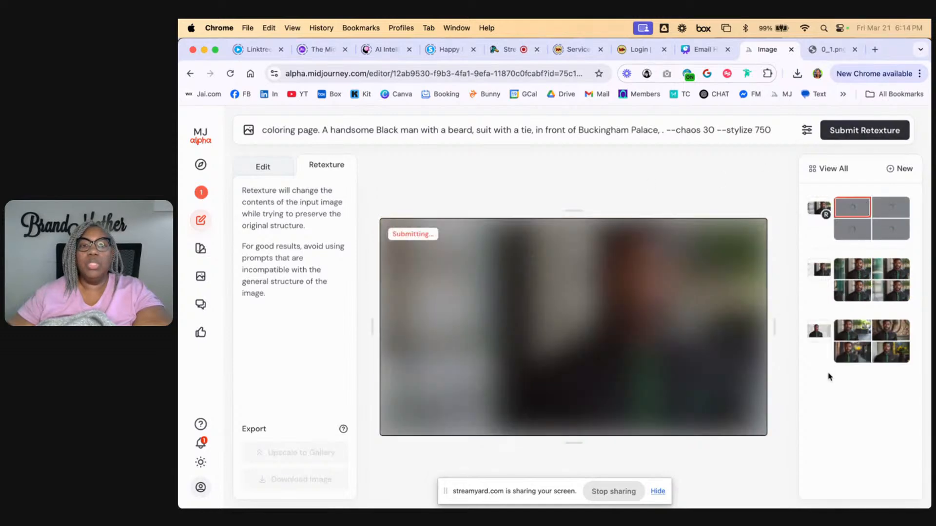
pyautogui.click(807, 130)
pyautogui.click(807, 130)
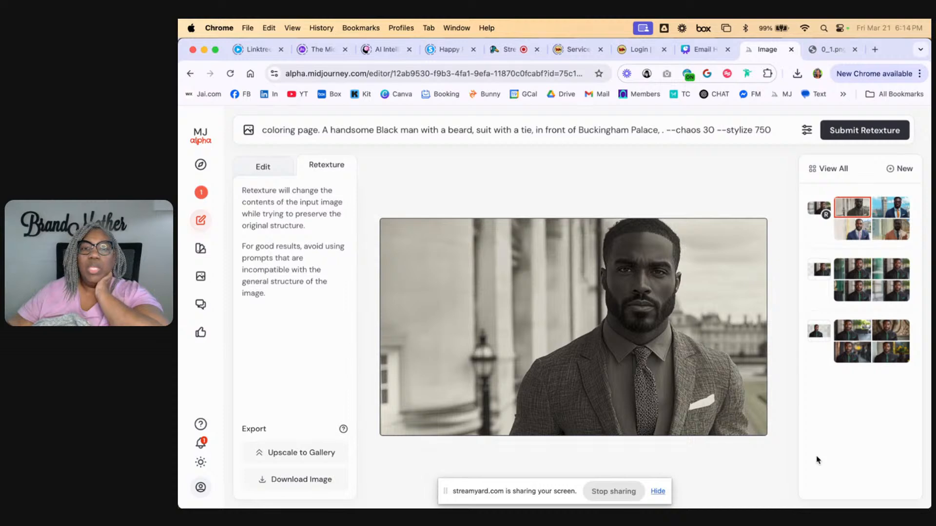
pyautogui.click(892, 214)
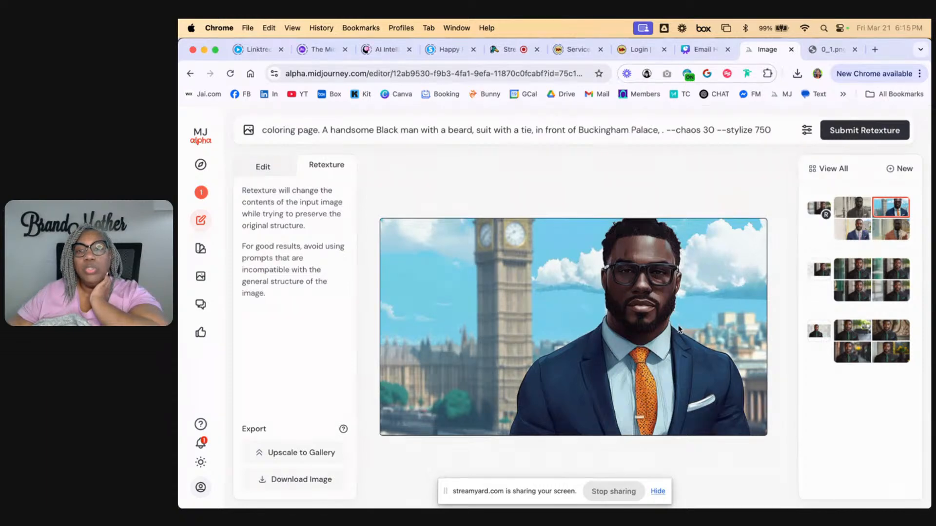
# Compare the four coloring page retexture variations with each other and with the earlier green-tie portrait
pyautogui.click(895, 234)
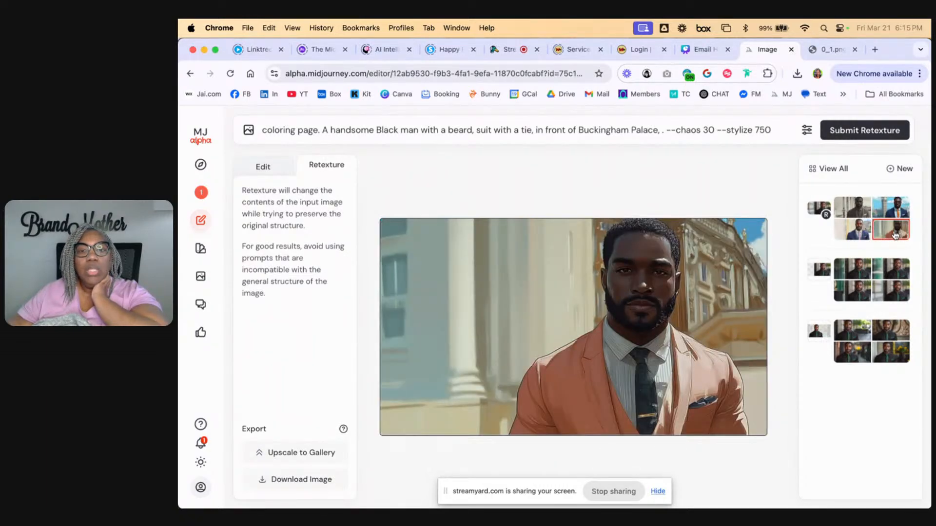
pyautogui.click(854, 231)
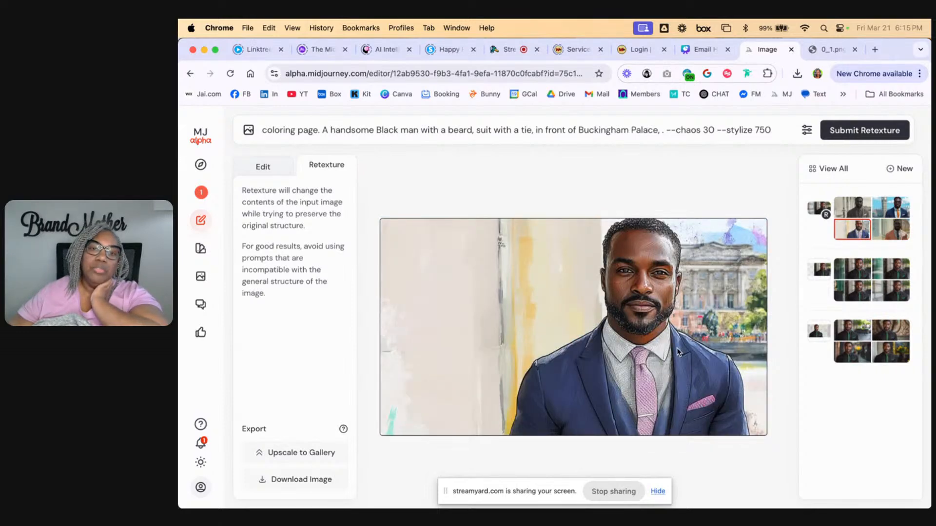
pyautogui.click(854, 210)
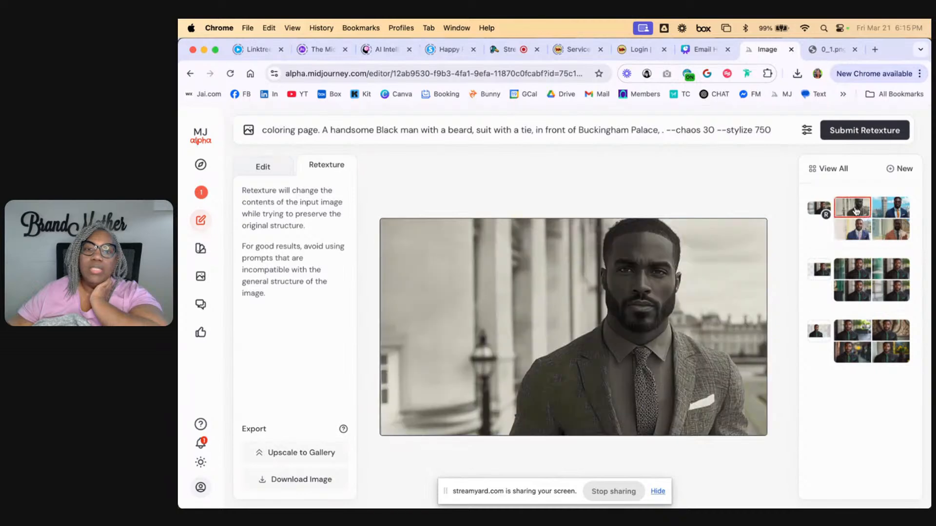
pyautogui.click(860, 275)
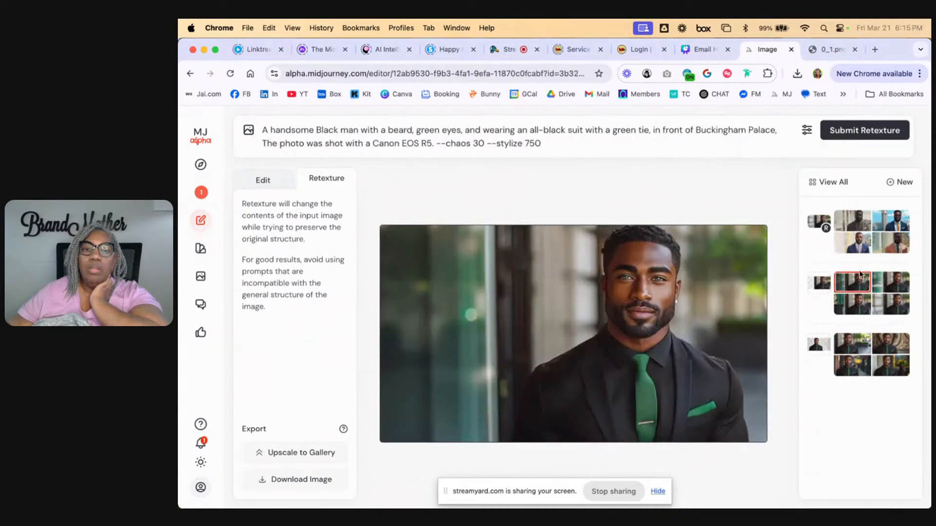
pyautogui.click(852, 239)
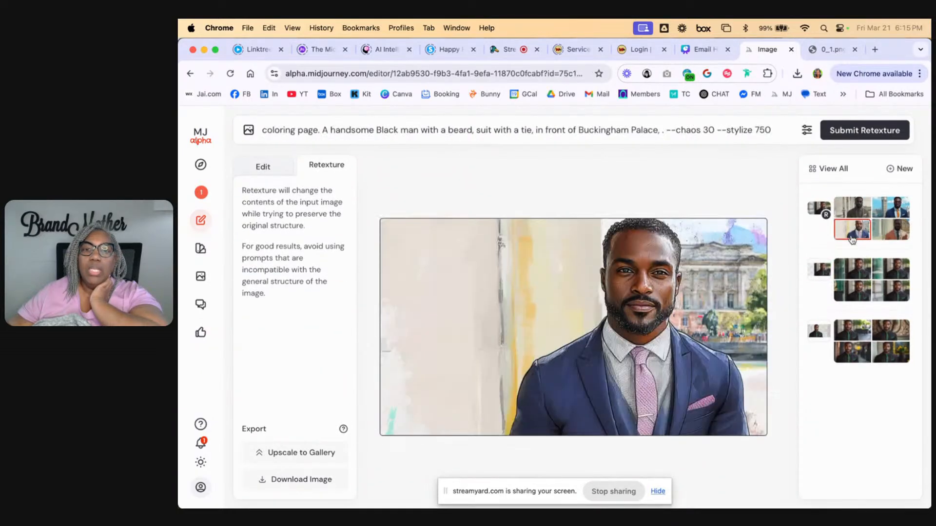
pyautogui.click(854, 213)
pyautogui.click(883, 209)
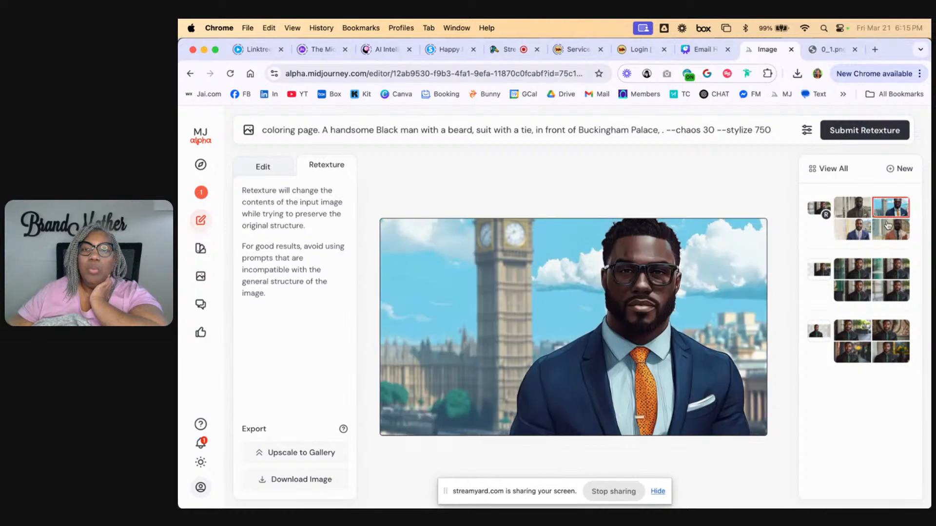
pyautogui.click(891, 236)
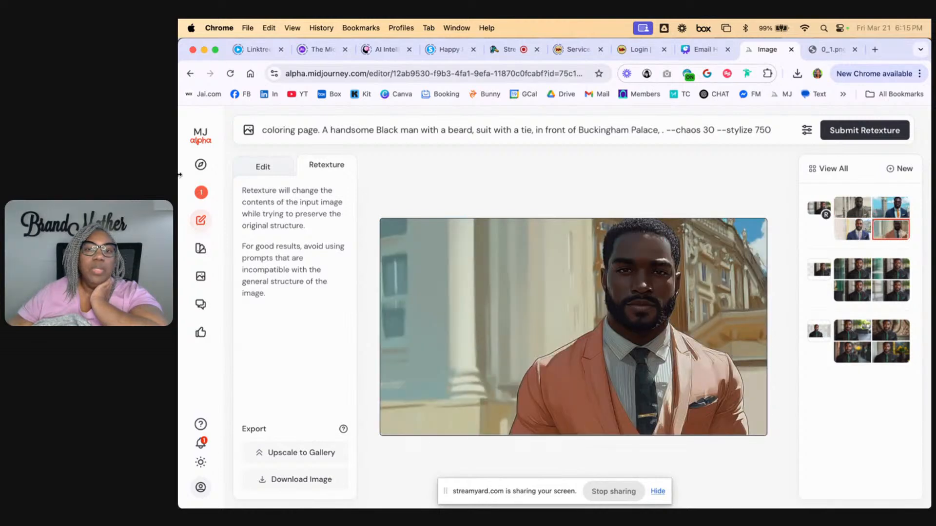
# Check the gallery of created images for the upscaled portraits and return to the image editor
pyautogui.click(200, 192)
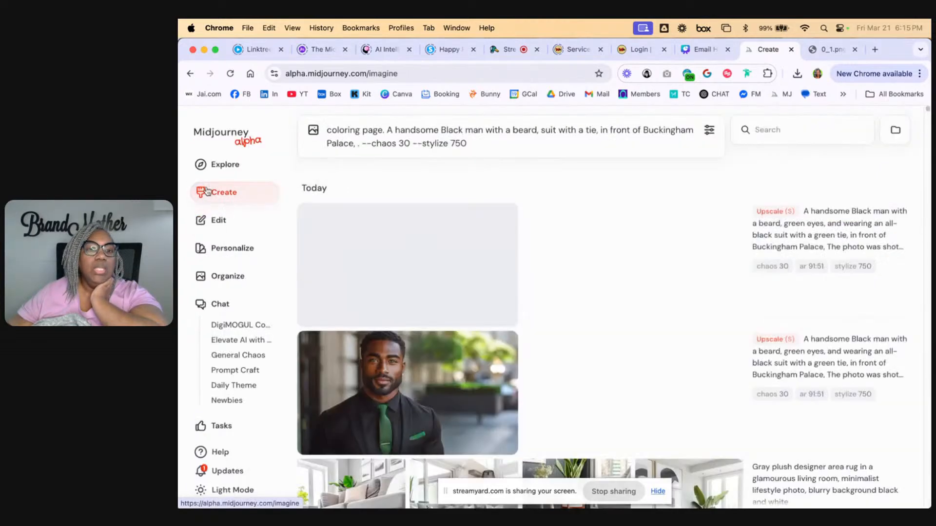
pyautogui.scroll(-4, 577, 301)
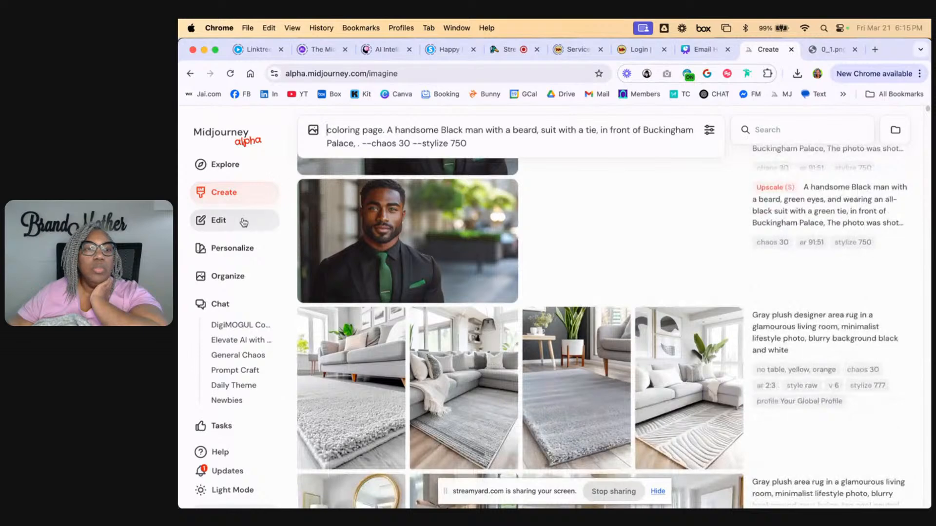
pyautogui.click(220, 221)
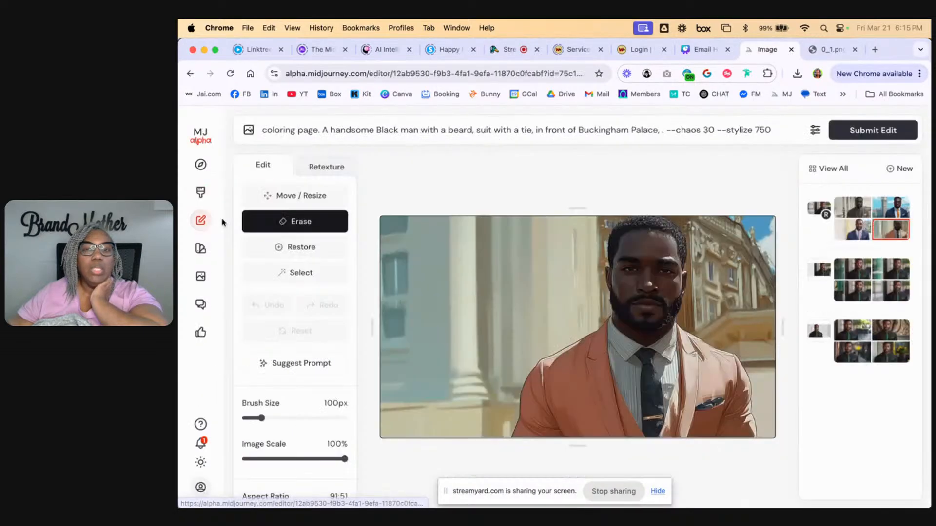
# Select the second retexture variation, with Big Ben and the orange tie, and upscale it to the gallery
pyautogui.scroll(-3, 341, 322)
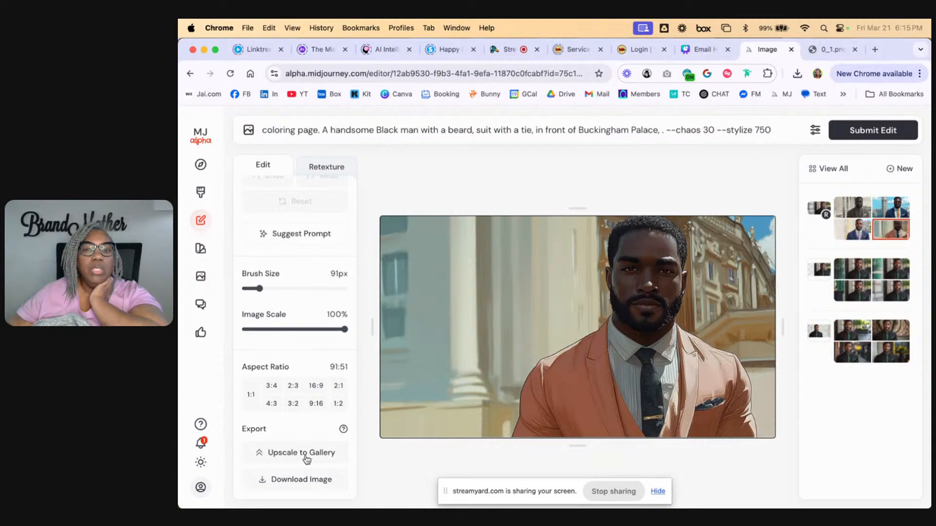
pyautogui.click(892, 207)
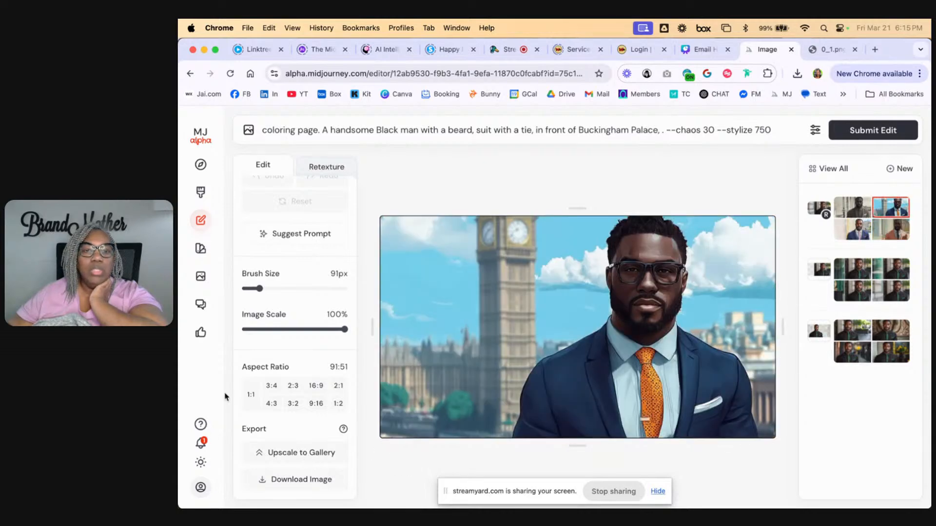
pyautogui.click(302, 454)
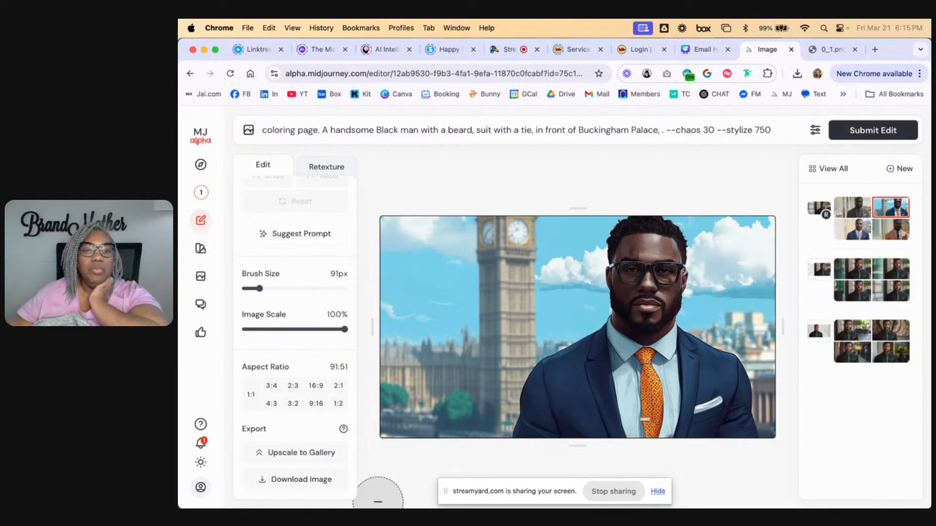
# Browse the created images for the cartoon farm girl sitting among chickens in a barn and copy its image URL
pyautogui.click(201, 193)
pyautogui.scroll(-3, 582, 300)
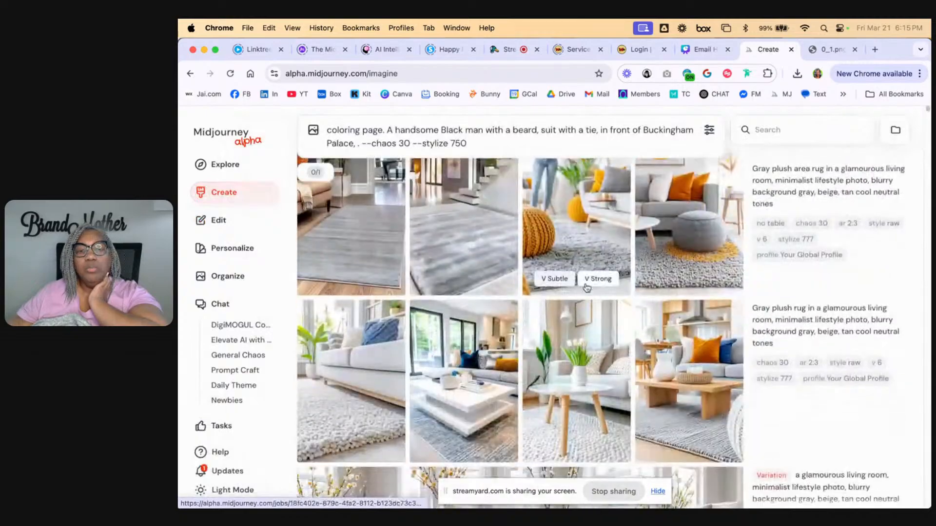
pyautogui.scroll(-15, 583, 300)
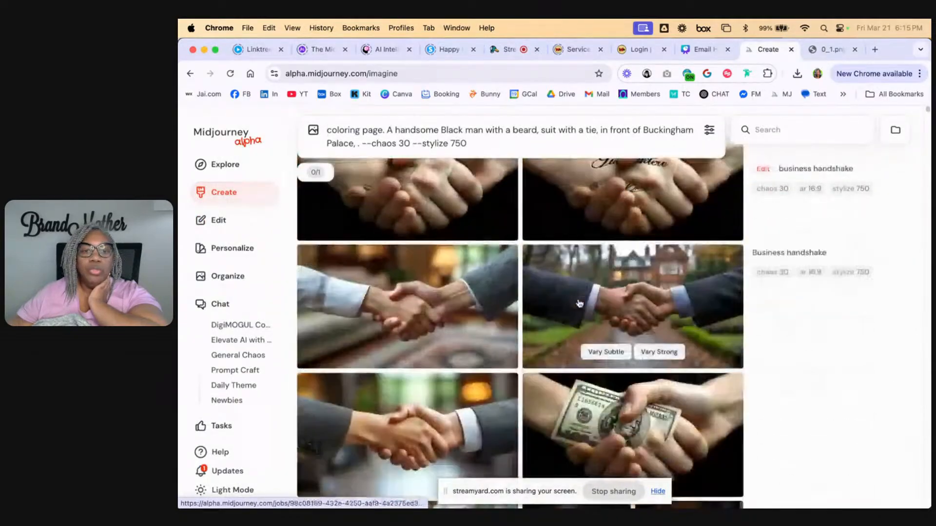
pyautogui.scroll(-15, 580, 304)
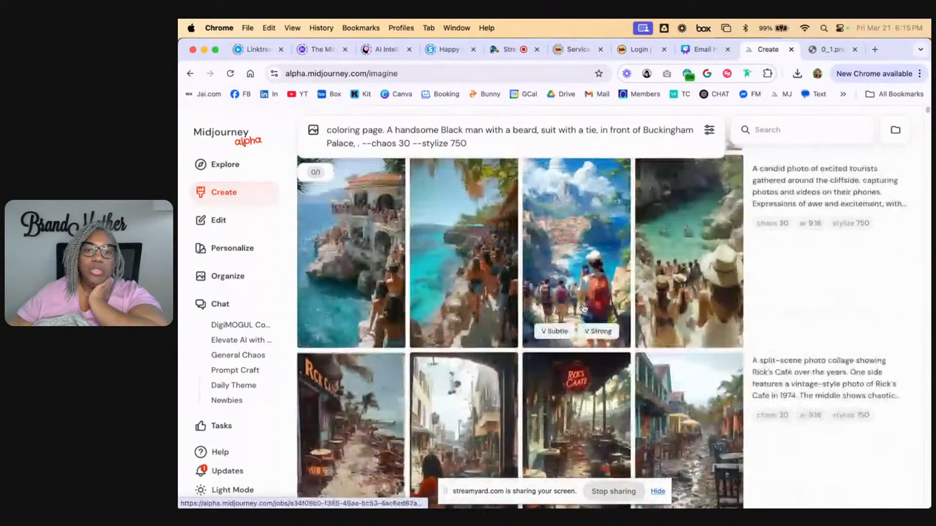
pyautogui.scroll(-15, 584, 312)
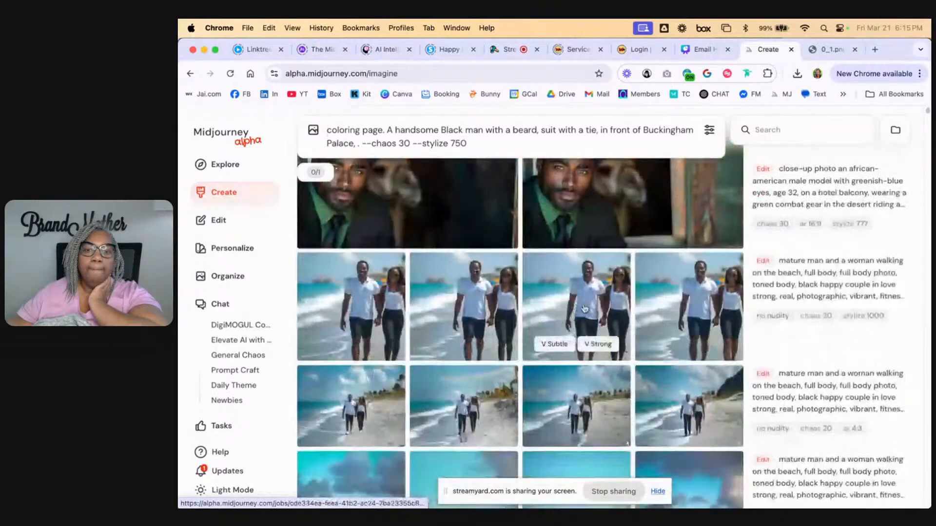
pyautogui.scroll(-15, 587, 332)
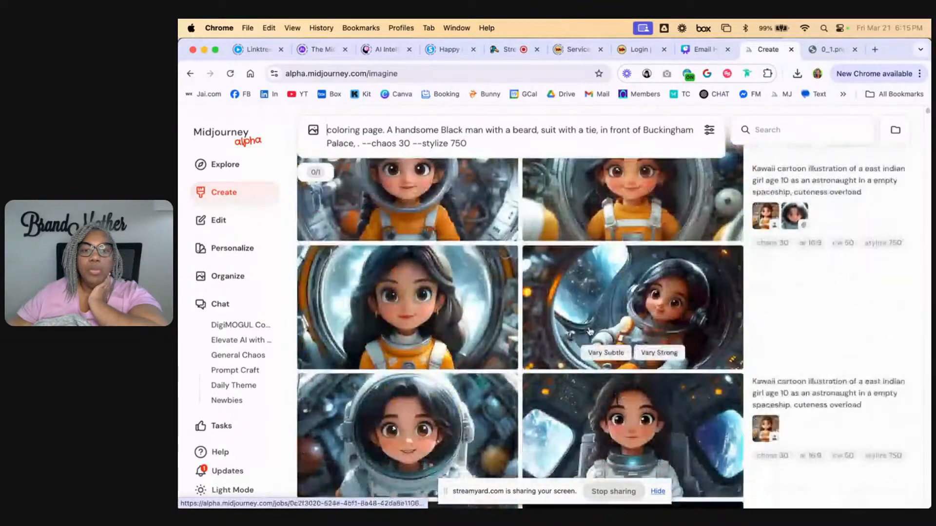
pyautogui.scroll(-10, 589, 331)
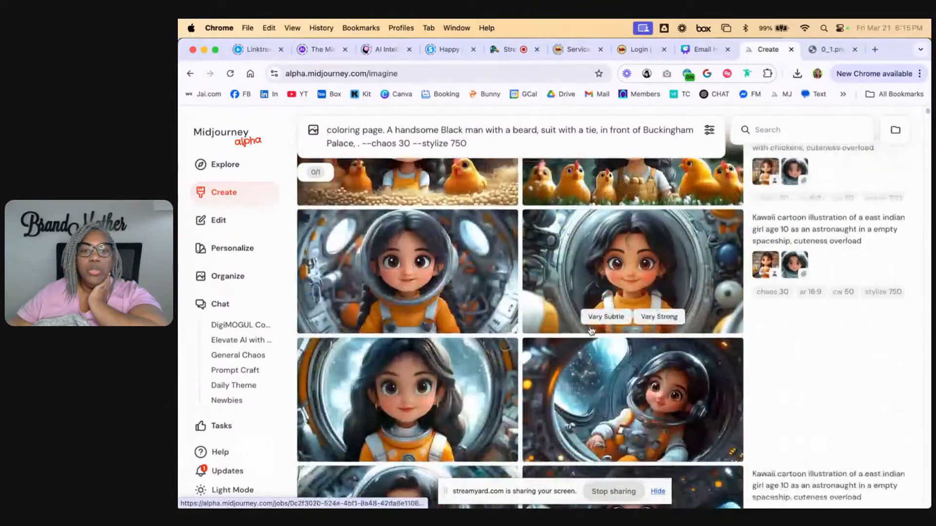
pyautogui.scroll(-5, 591, 330)
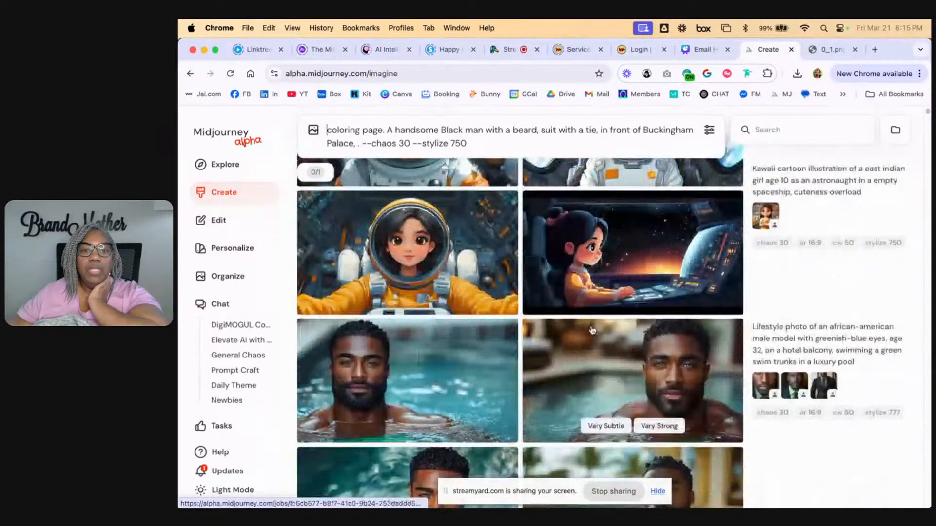
pyautogui.scroll(6, 592, 330)
pyautogui.scroll(8, 593, 330)
pyautogui.scroll(-1, 428, 332)
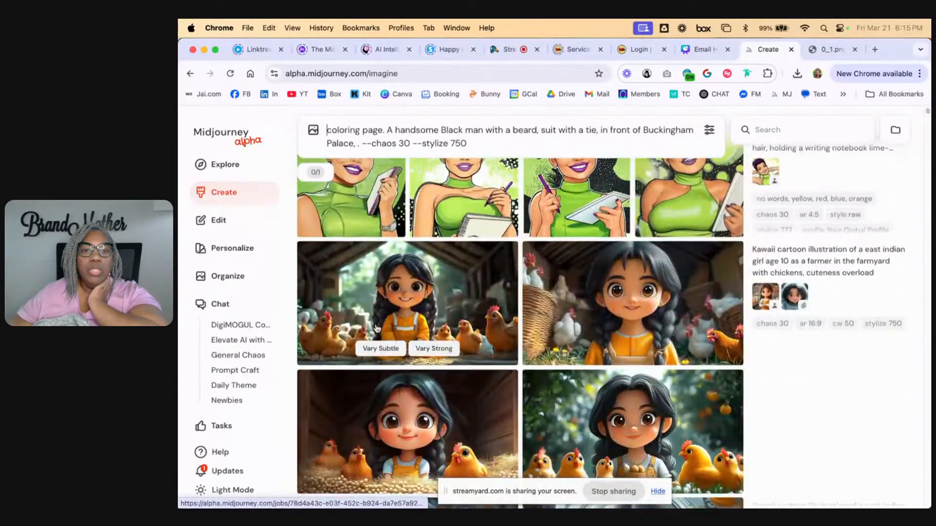
pyautogui.click(429, 331)
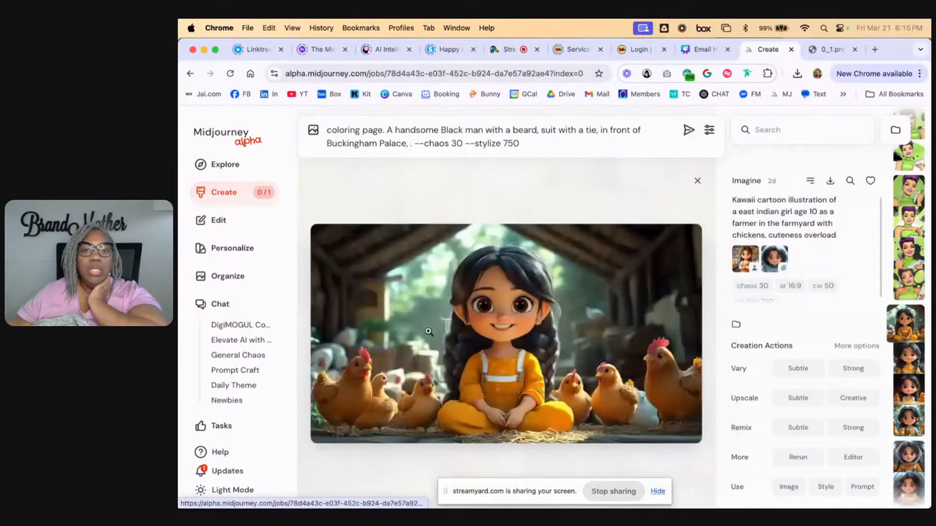
pyautogui.rightClick(458, 334)
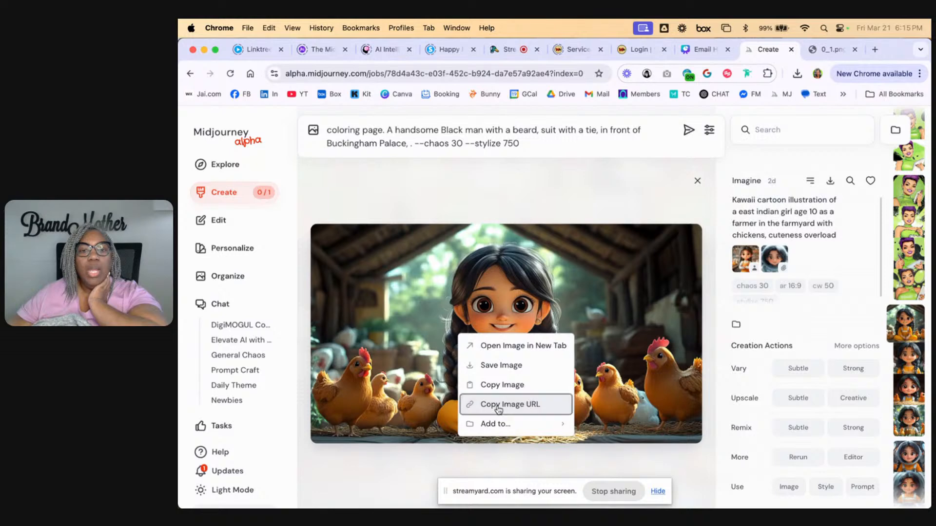
pyautogui.click(498, 406)
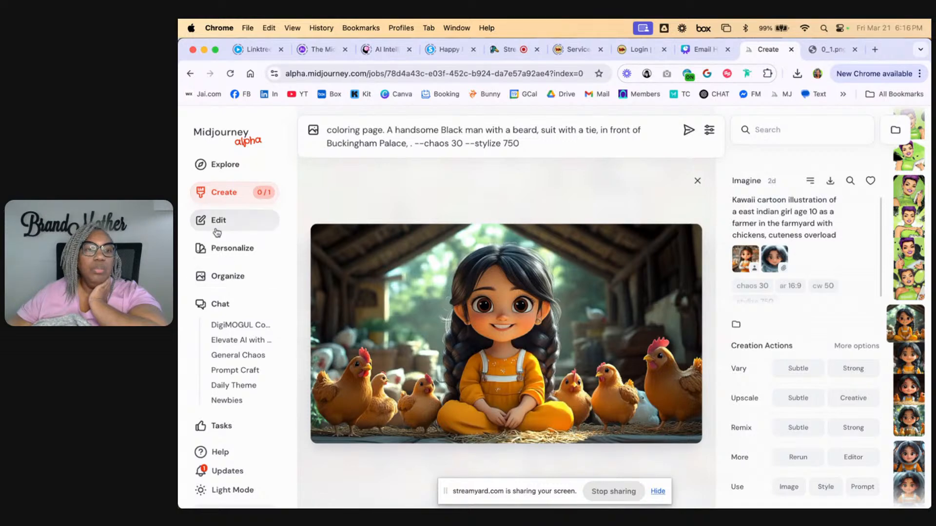
# Start a new image edit in the editor and clear the old coloring page prompt
pyautogui.click(217, 222)
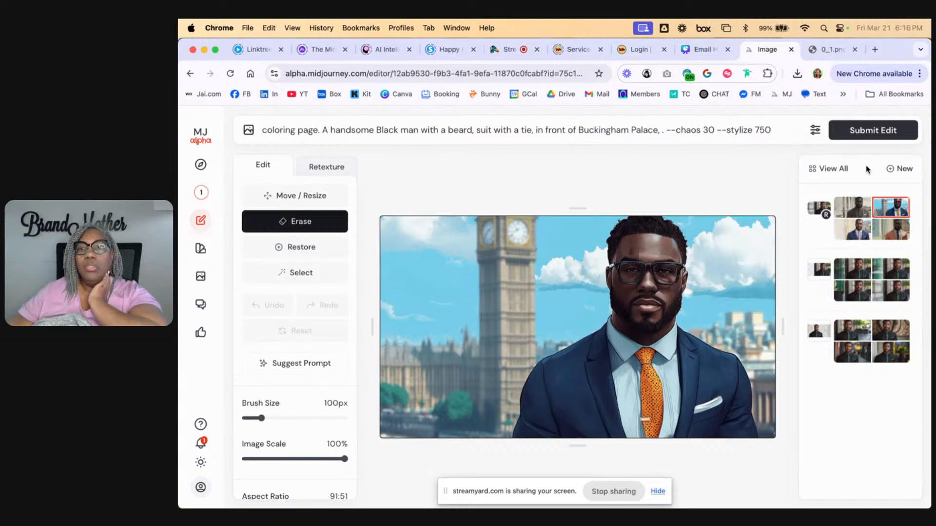
pyautogui.click(906, 172)
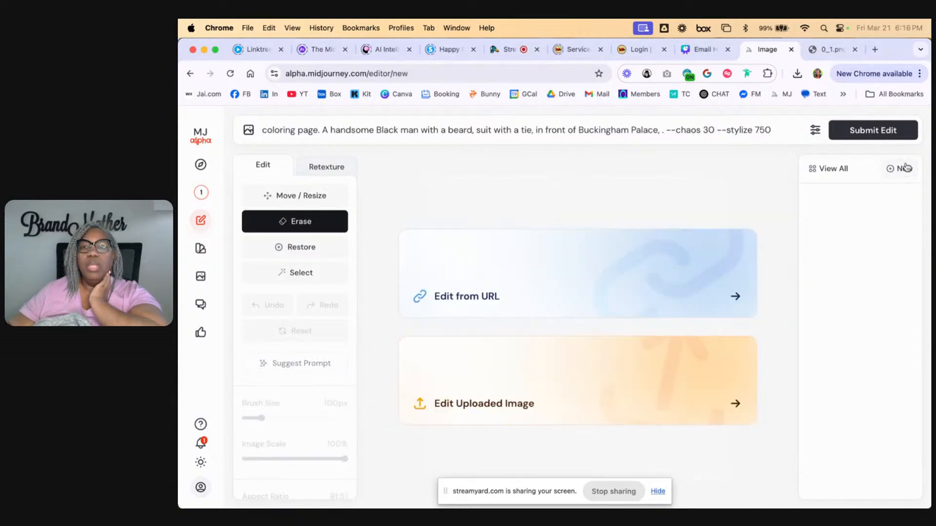
pyautogui.tripleClick(767, 131)
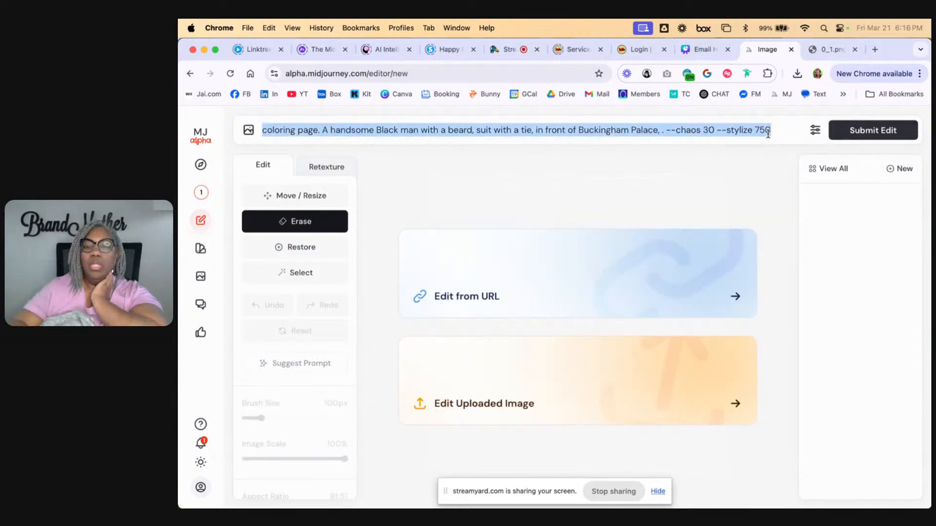
pyautogui.press('BackSpace')
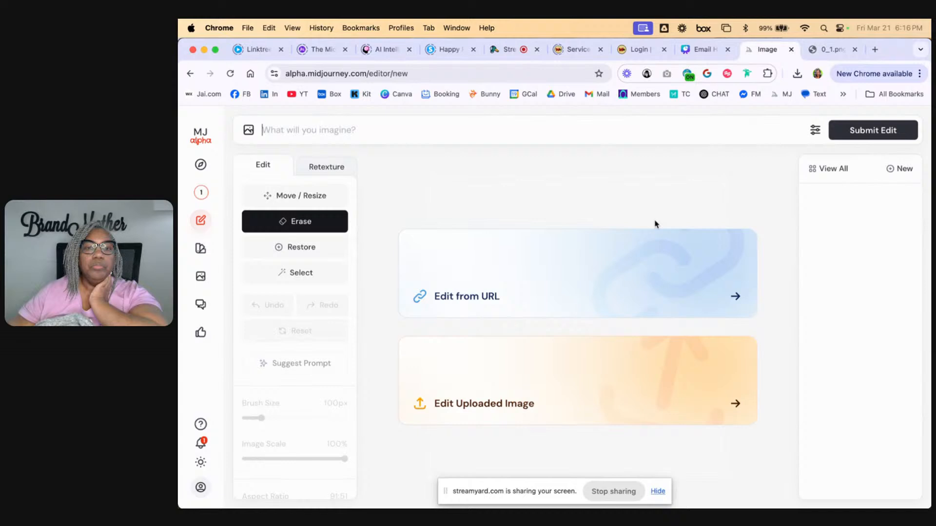
# Load the farm girl image into the editor from its copied image URL
pyautogui.click(446, 295)
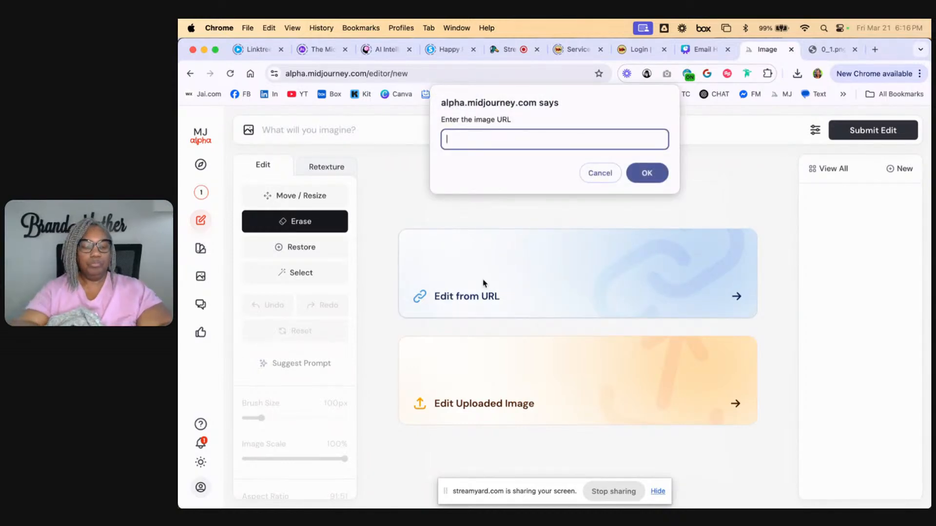
pyautogui.press('super+v')
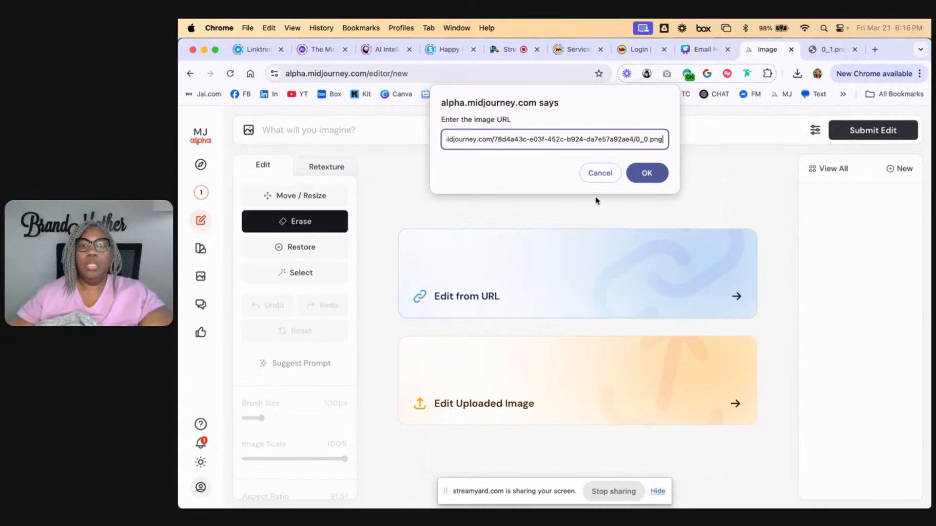
pyautogui.click(657, 174)
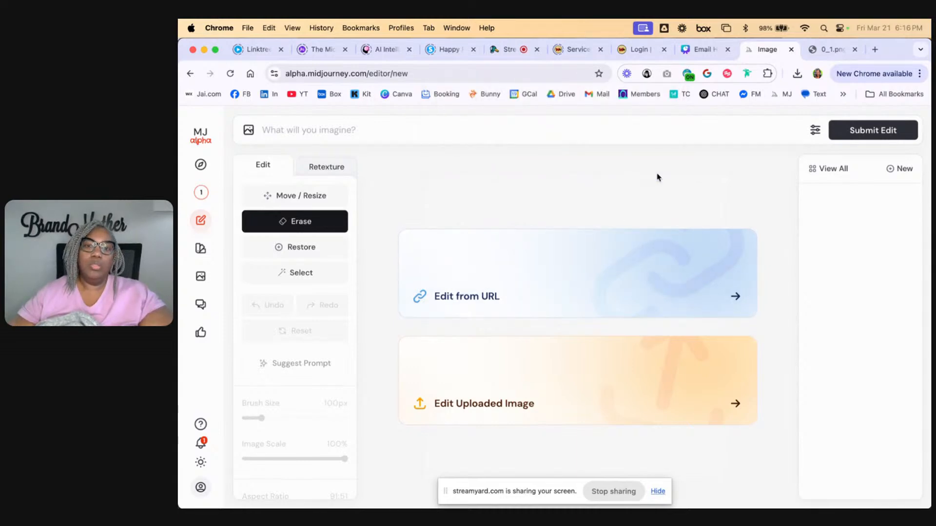
pyautogui.scroll(-5, 770, 418)
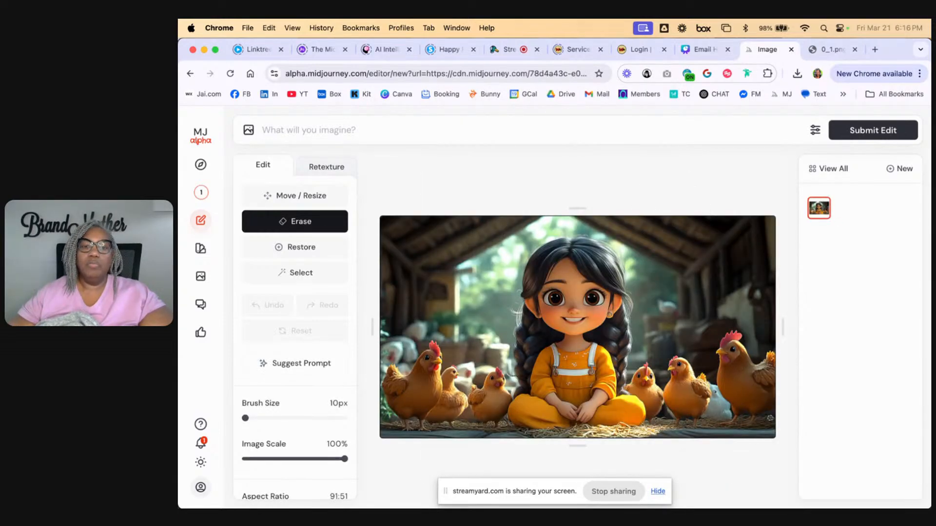
pyautogui.scroll(3, 654, 350)
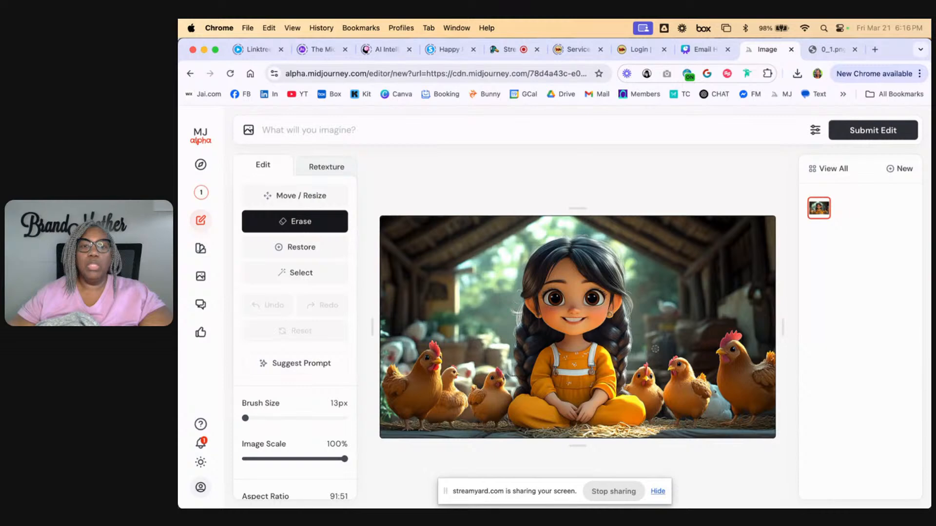
# Generate a suggested prompt from the farm girl image and switch to Retexture mode
pyautogui.click(315, 168)
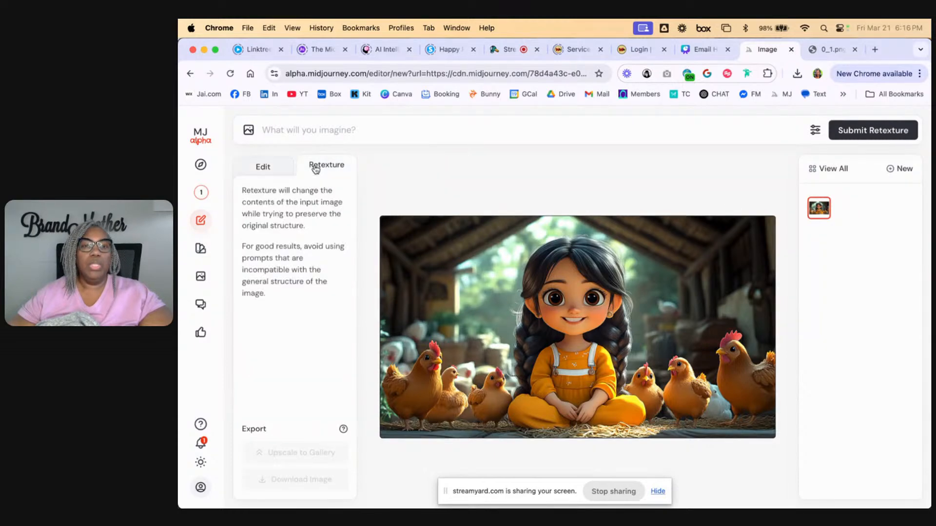
pyautogui.click(258, 162)
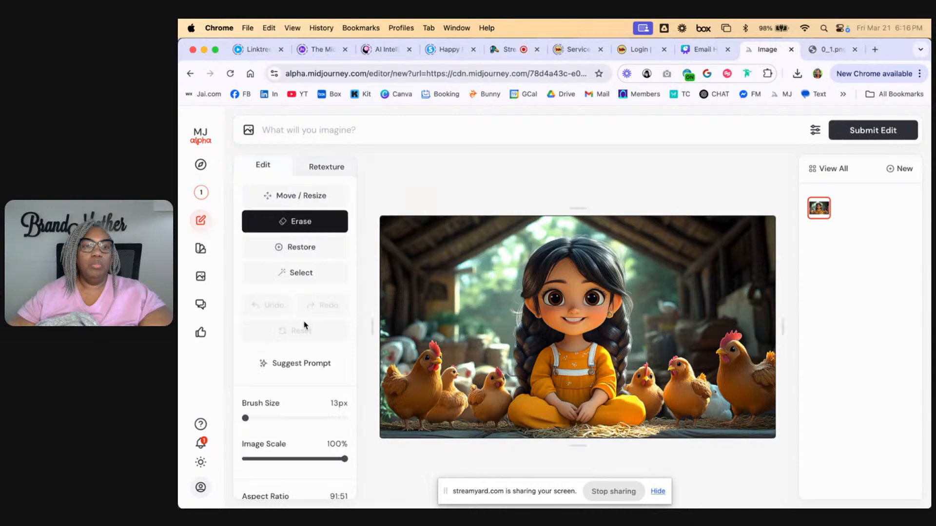
pyautogui.scroll(-3, 307, 430)
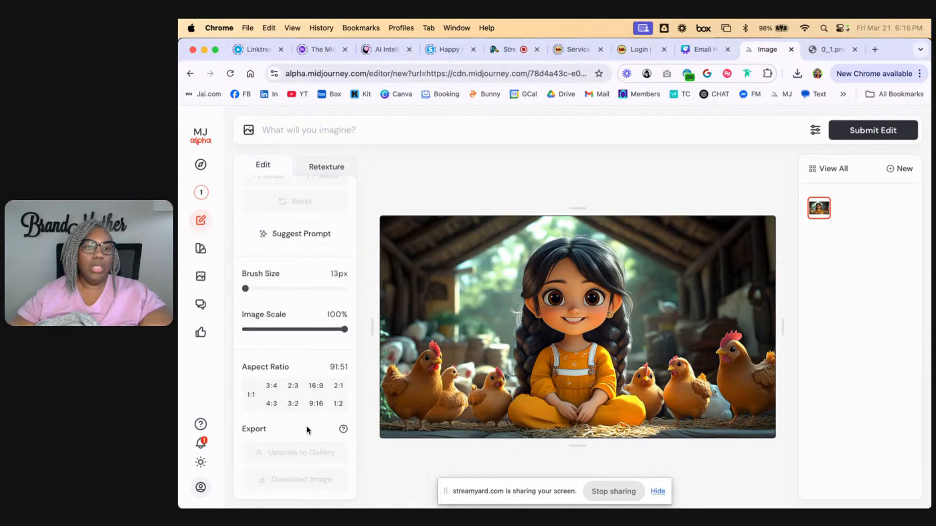
pyautogui.click(278, 234)
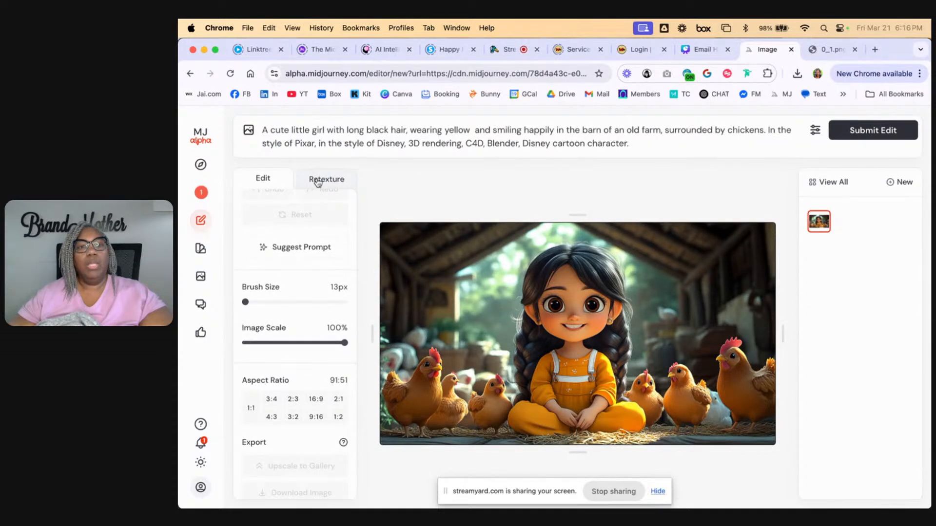
pyautogui.click(316, 180)
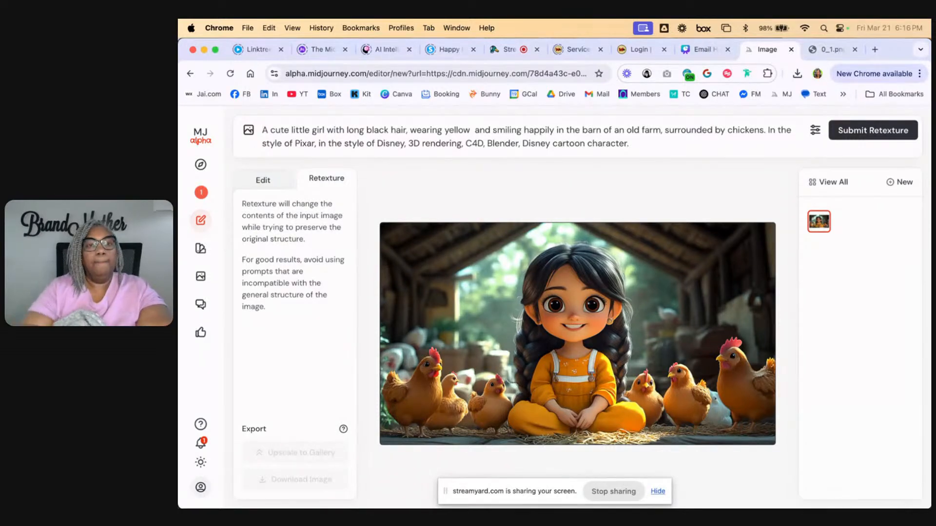
# Add "black and white kids coloring page, " at the beginning of the suggested prompt
pyautogui.write('black and white col')
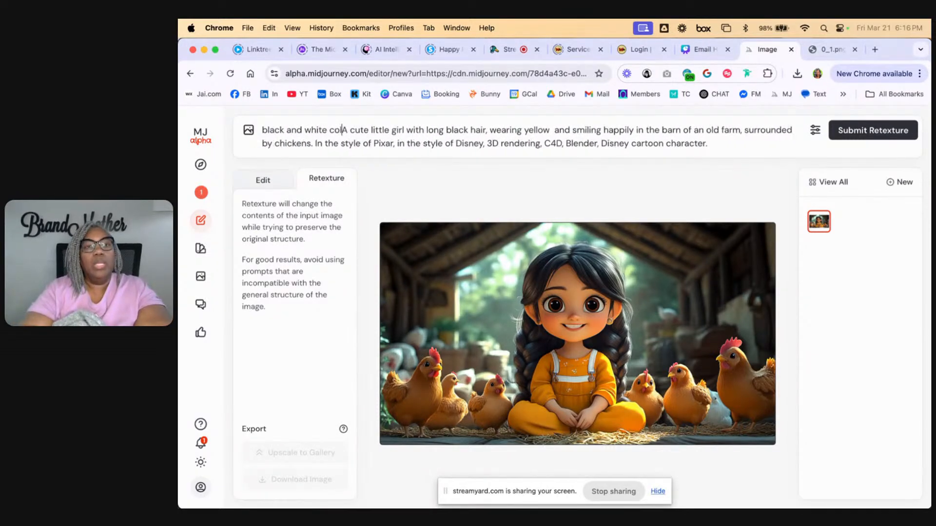
pyautogui.write('oring p')
pyautogui.press('BackSpace')
pyautogui.press('BackSpace')
pyautogui.press('BackSpace')
pyautogui.press('BackSpace')
pyautogui.press('BackSpace')
pyautogui.press('BackSpace')
pyautogui.press('BackSpace')
pyautogui.press('BackSpace')
pyautogui.press('BackSpace')
pyautogui.press('BackSpace')
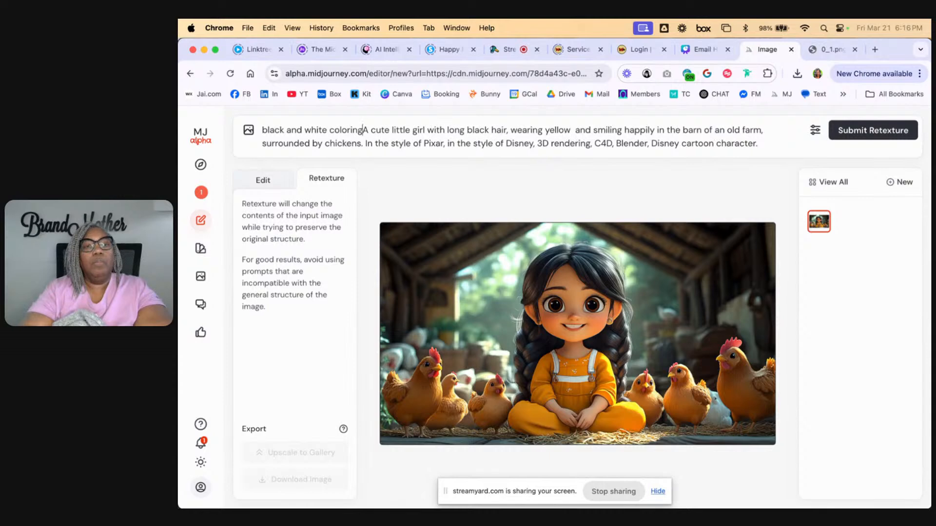
pyautogui.write('kids coloring pag')
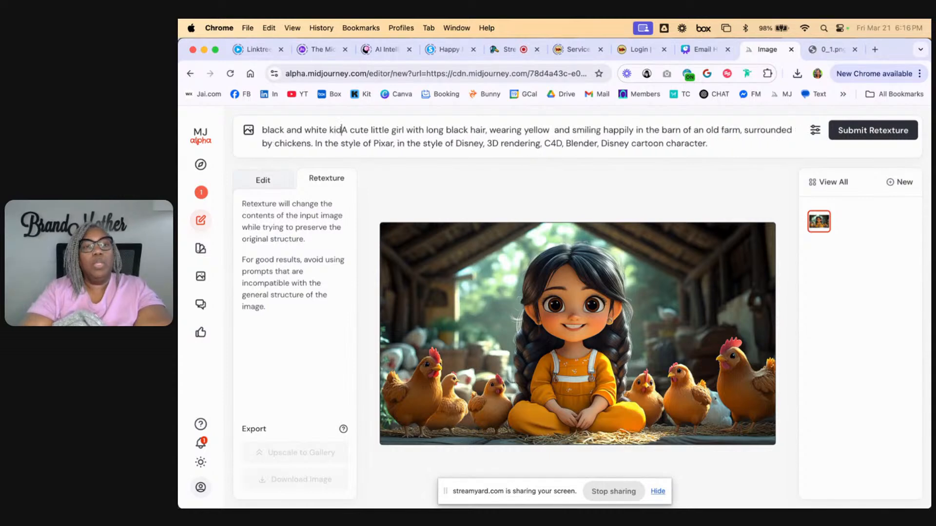
pyautogui.write('e,')
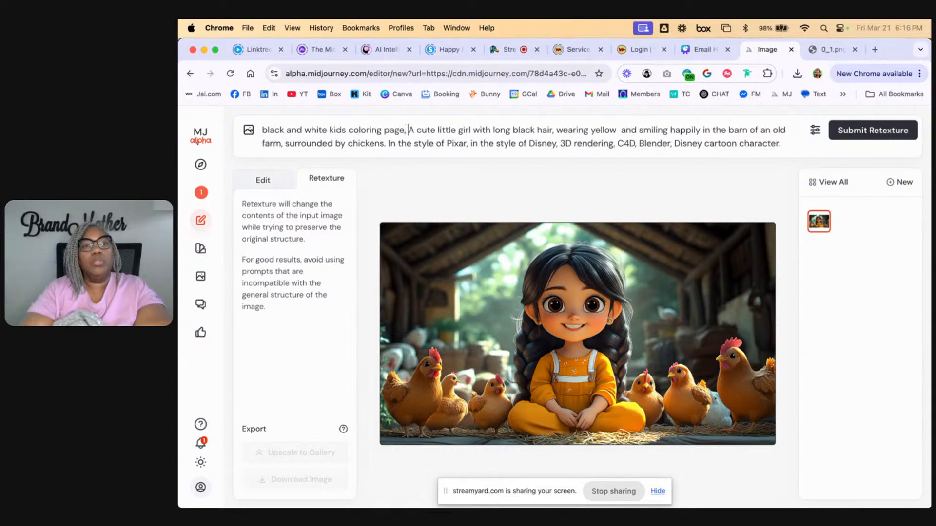
# Remove "black" from the hair description, replace "yellow" with "farm outfit", and submit the retexture
pyautogui.doubleClick(526, 129)
pyautogui.press('BackSpace')
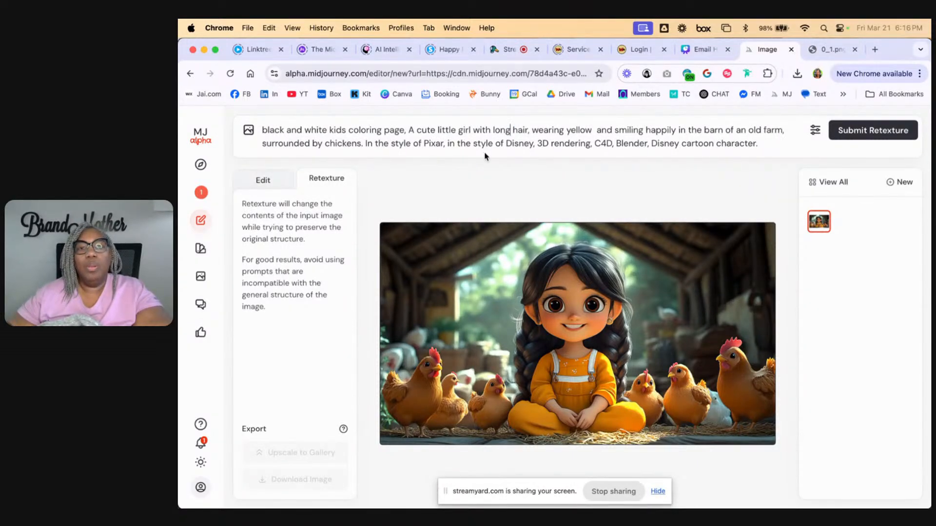
pyautogui.doubleClick(580, 131)
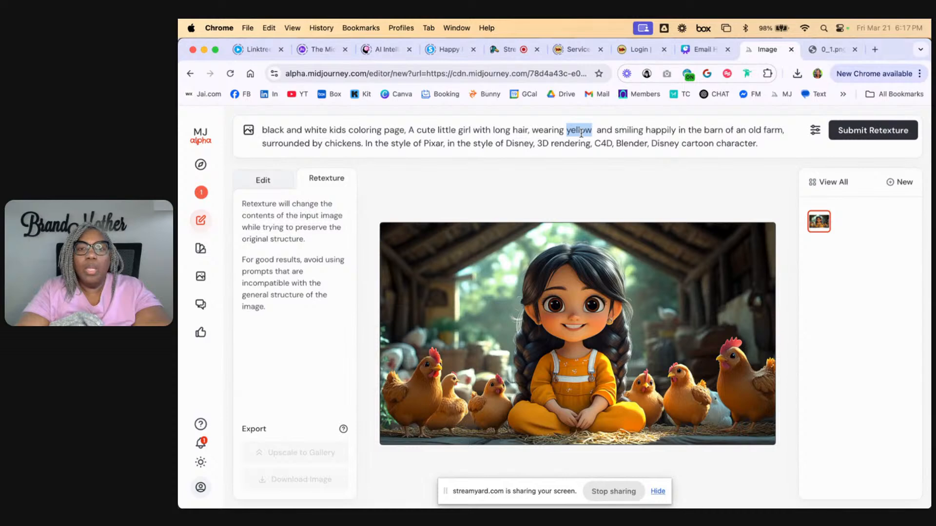
pyautogui.write('farm out')
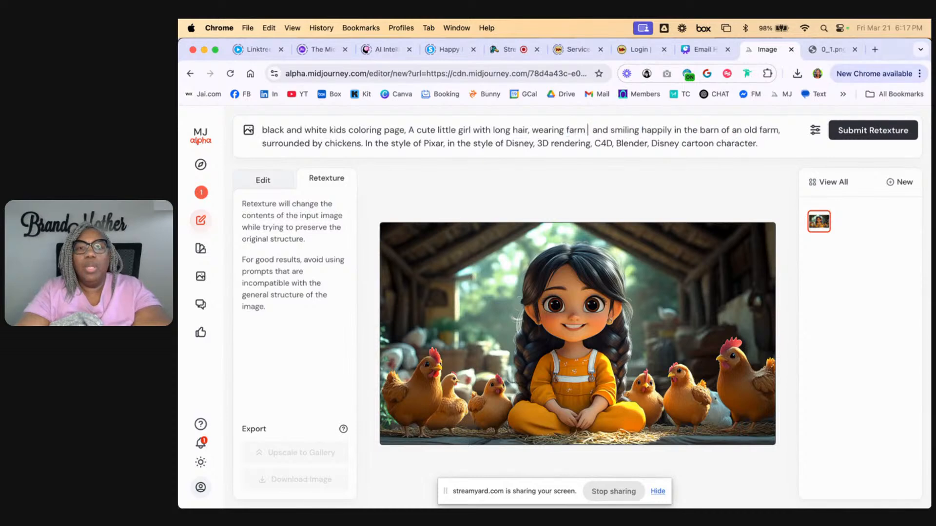
pyautogui.write('fit')
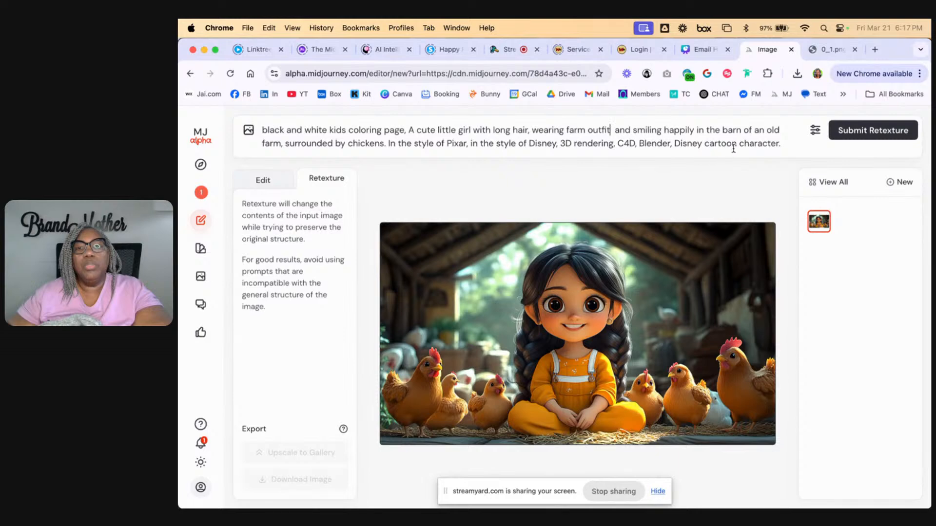
pyautogui.click(863, 133)
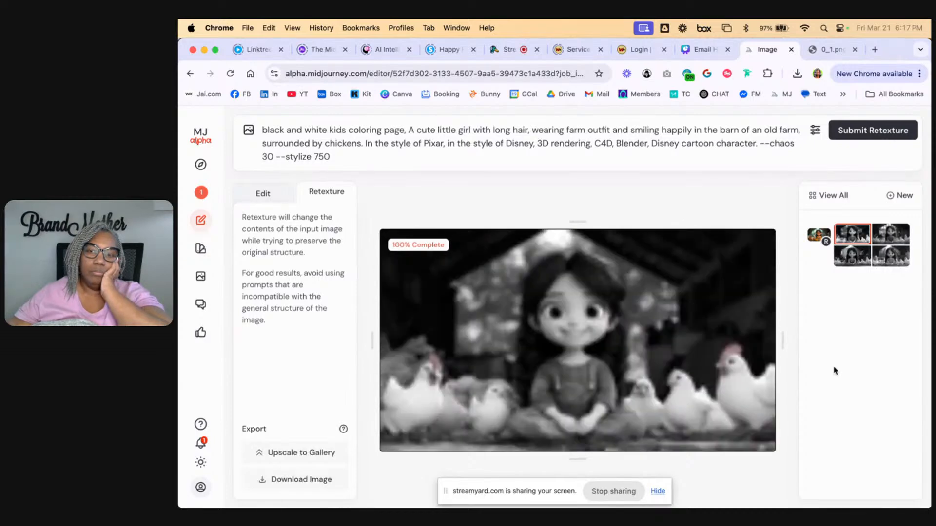
# Compare the black and white retexture variations of the farm girl and return to the first one
pyautogui.click(892, 235)
pyautogui.click(892, 257)
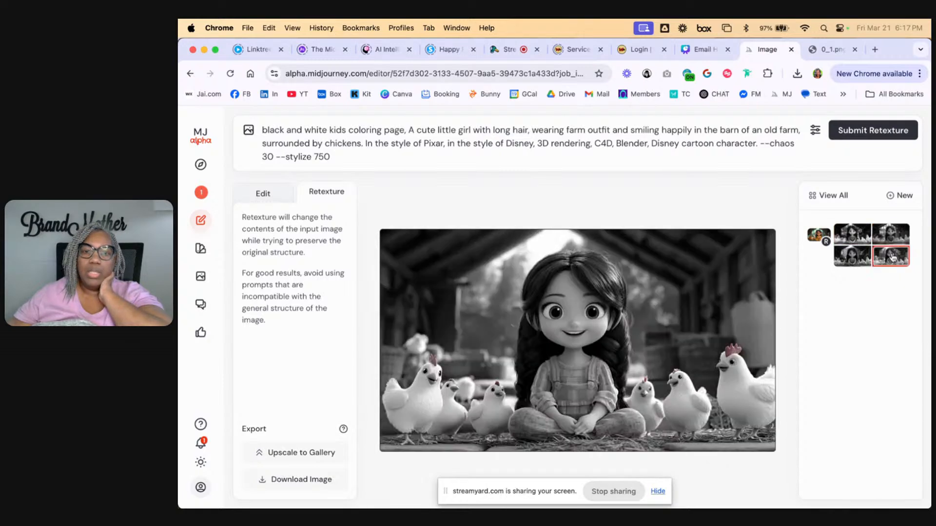
pyautogui.click(851, 268)
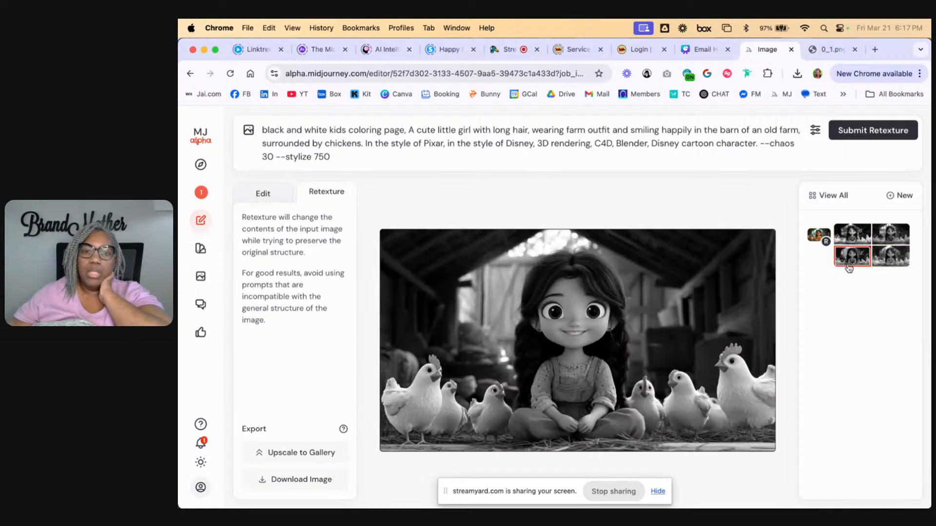
pyautogui.click(851, 238)
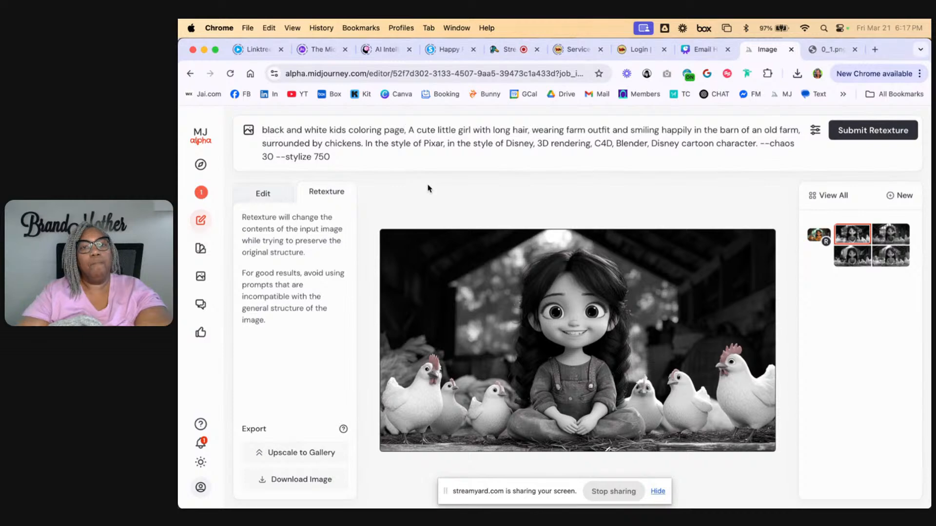
# Add "vector, thick lines" to the prompt after "black and white kids coloring page"
pyautogui.write(', vec')
pyautogui.write('tor, thick')
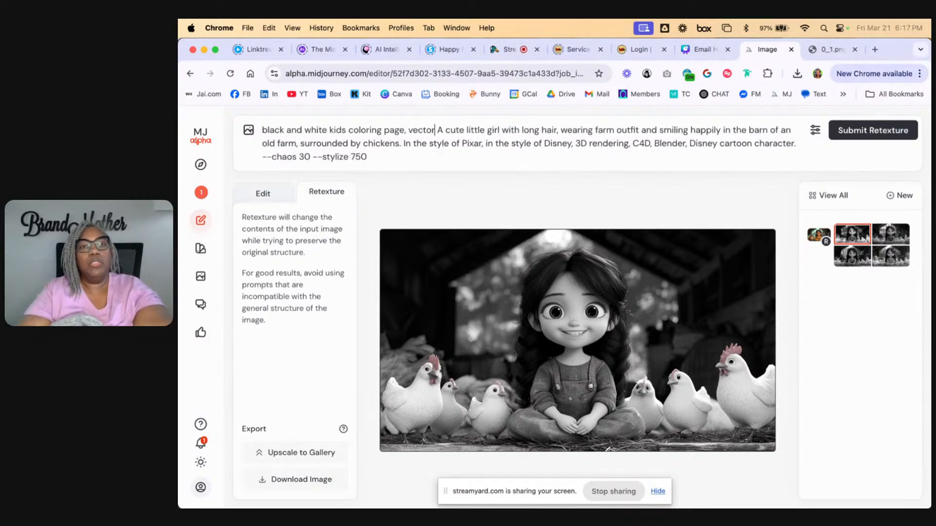
pyautogui.write(' lines')
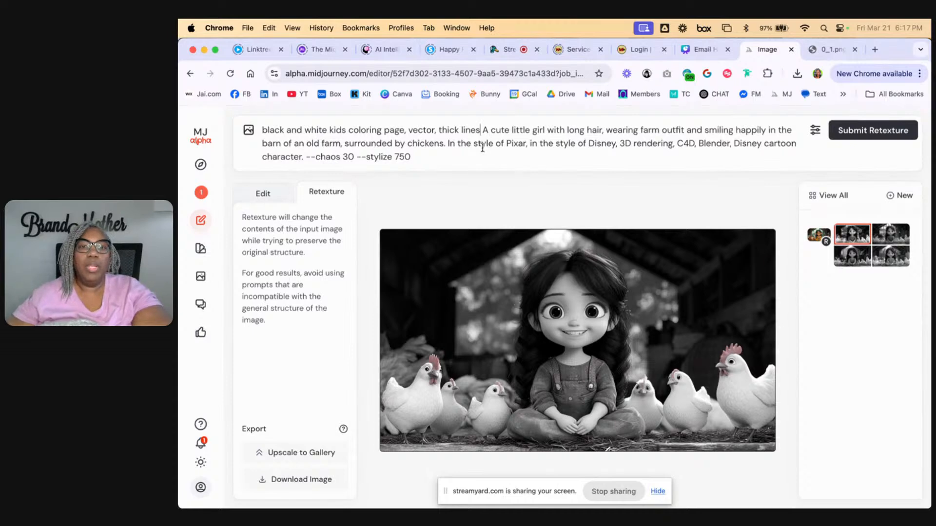
# Delete the Pixar, Disney and 3D rendering style wording from the prompt, keeping the chaos and stylize parameters
pyautogui.moveTo(448, 144); pyautogui.dragTo(767, 150)
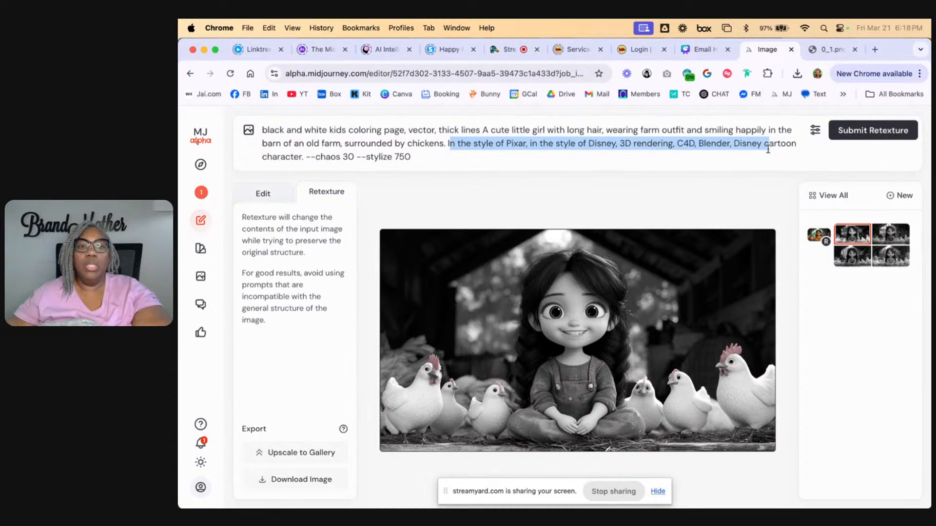
pyautogui.moveTo(767, 150); pyautogui.dragTo(791, 152)
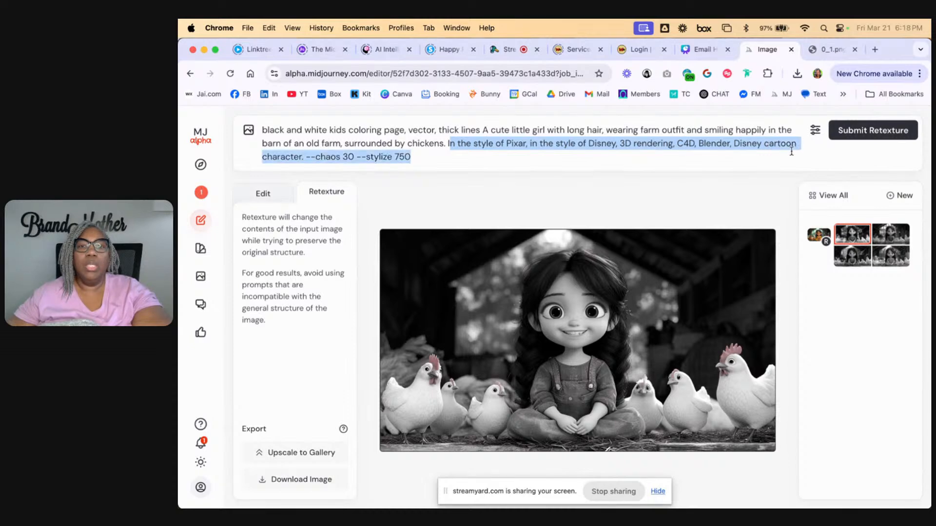
pyautogui.moveTo(473, 151); pyautogui.dragTo(302, 157)
pyautogui.press('BackSpace')
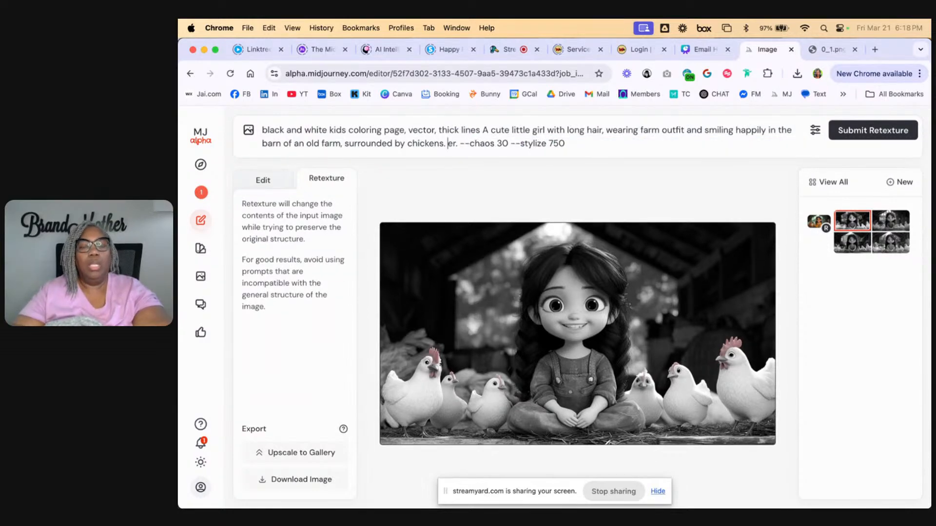
pyautogui.press('BackSpace')
pyautogui.press('BackSpace')
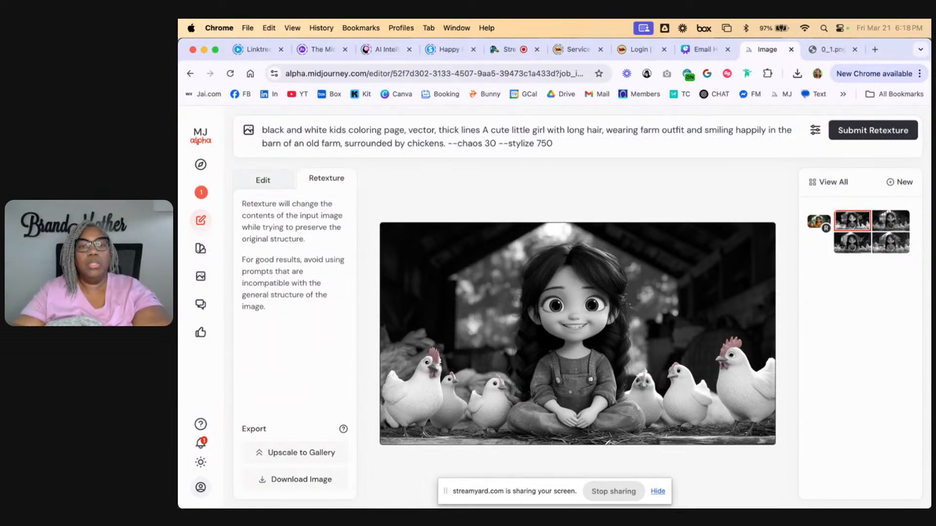
# Insert "cartoon" before "little girl" in the prompt and submit the retexture
pyautogui.click(513, 129)
pyautogui.write('cartoon')
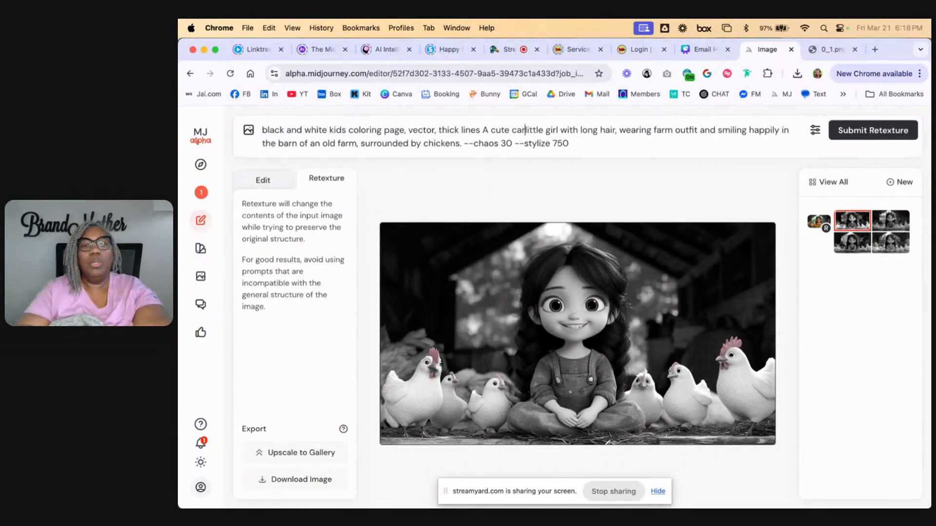
pyautogui.press('Return')
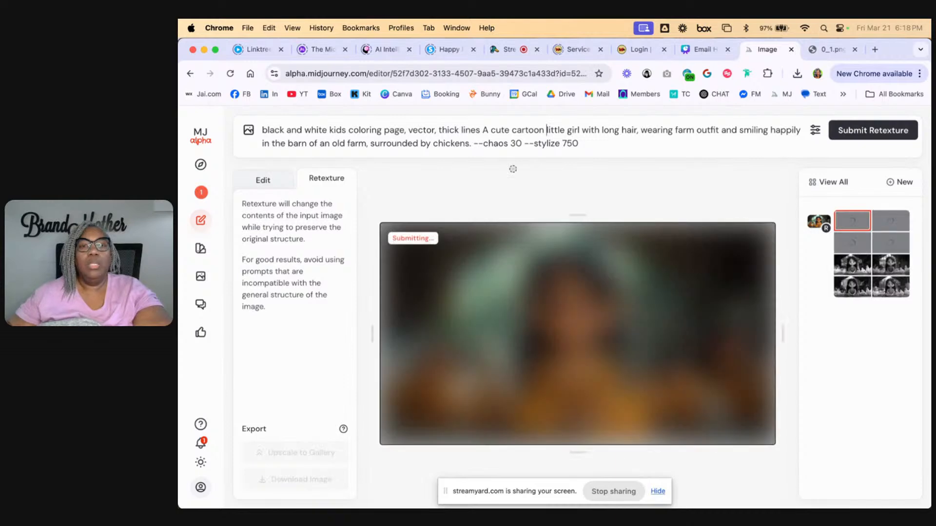
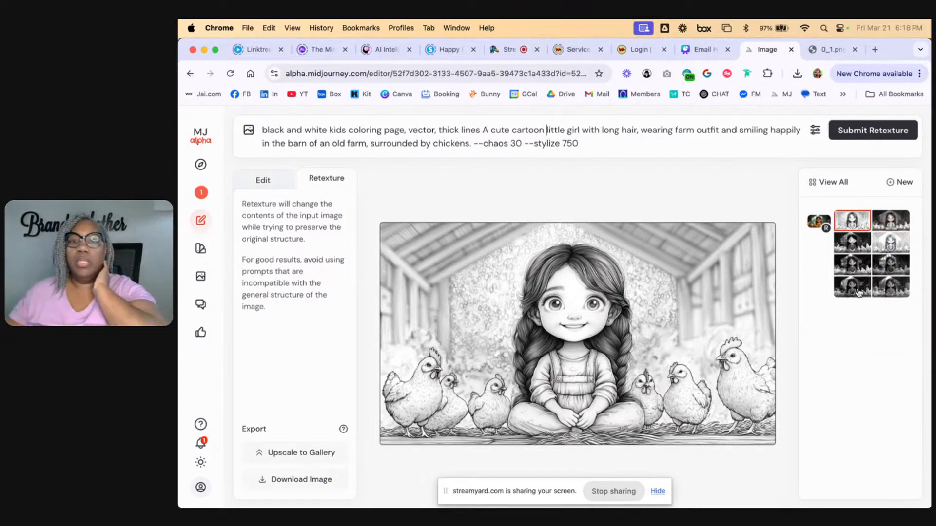
# Compare the farm girl retexture variations and upscale the first one to the gallery
pyautogui.click(893, 224)
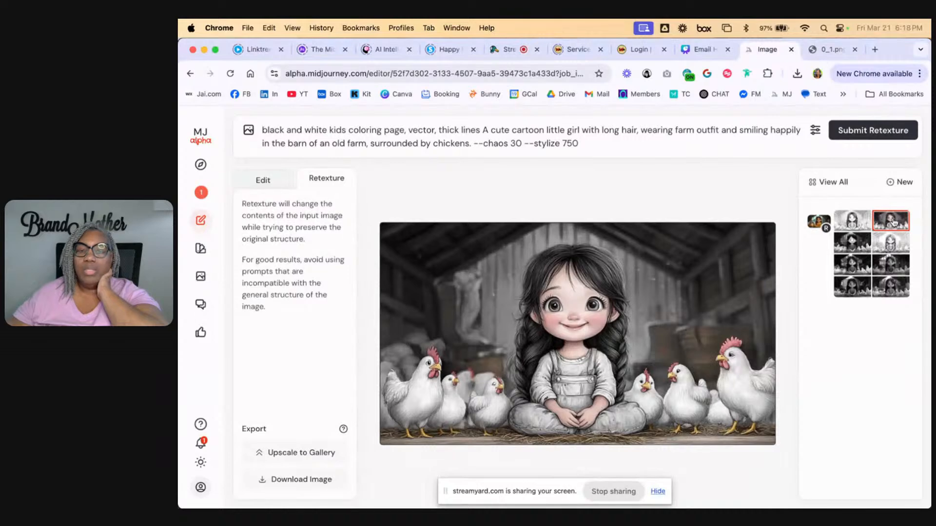
pyautogui.click(890, 242)
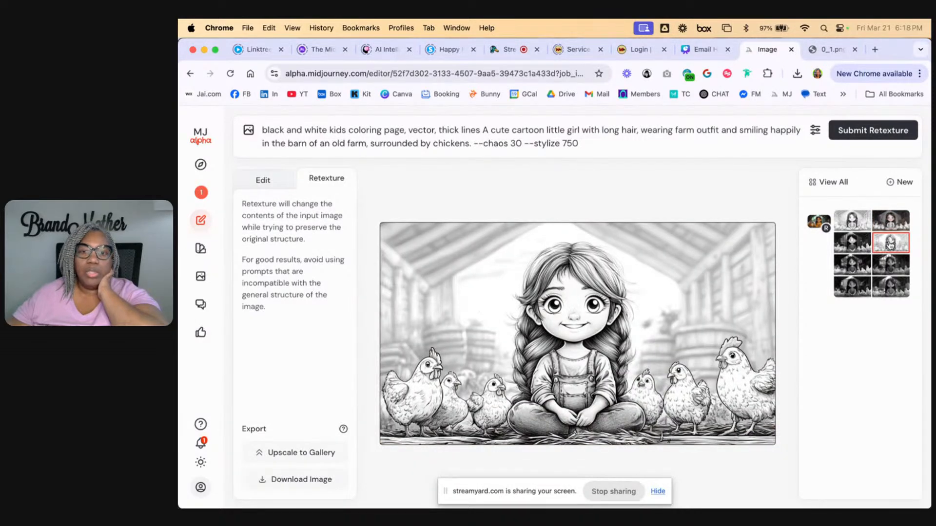
pyautogui.click(853, 247)
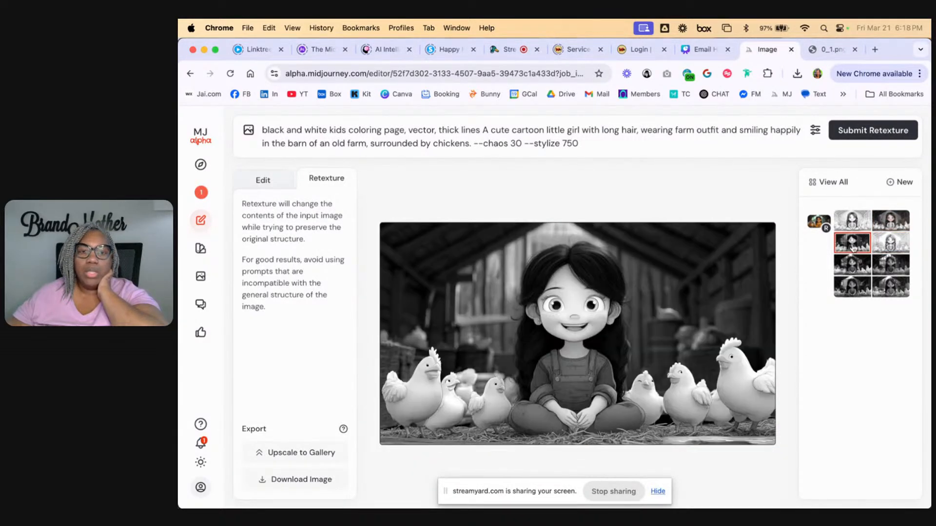
pyautogui.click(857, 223)
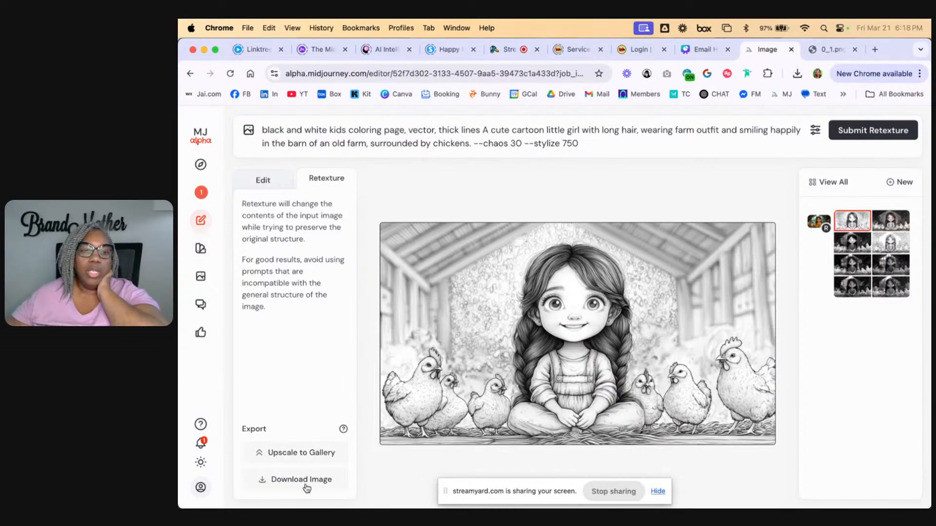
pyautogui.click(299, 453)
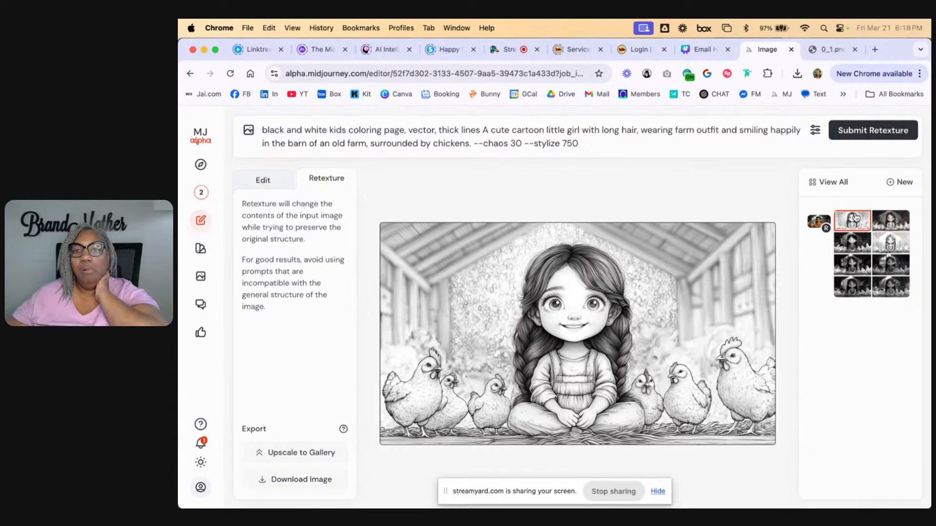
# Start a new editor session with an empty prompt and open the file chooser for uploading an image
pyautogui.click(899, 182)
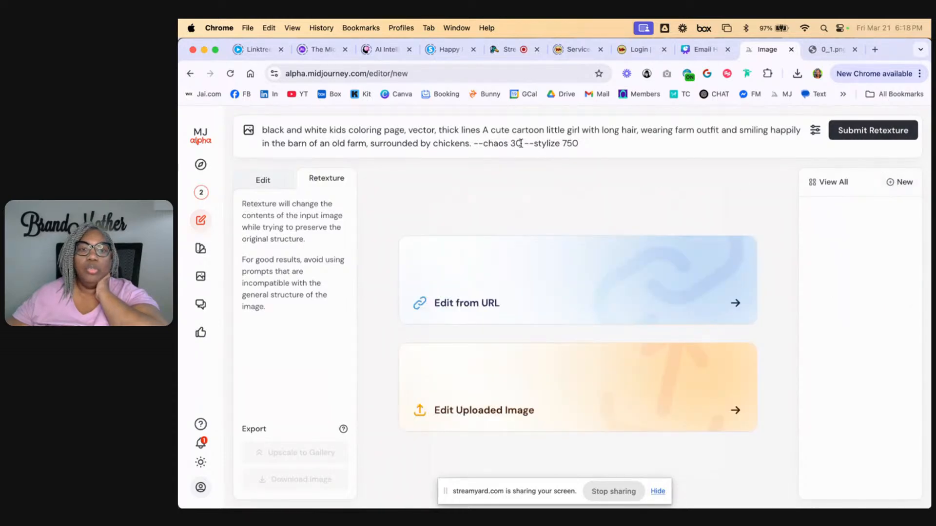
pyautogui.moveTo(585, 147); pyautogui.dragTo(248, 149)
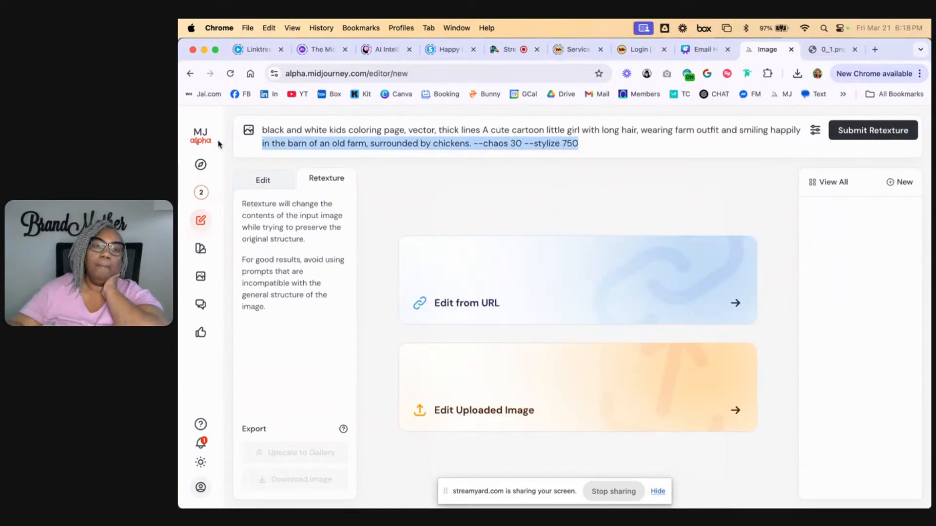
pyautogui.tripleClick(267, 128)
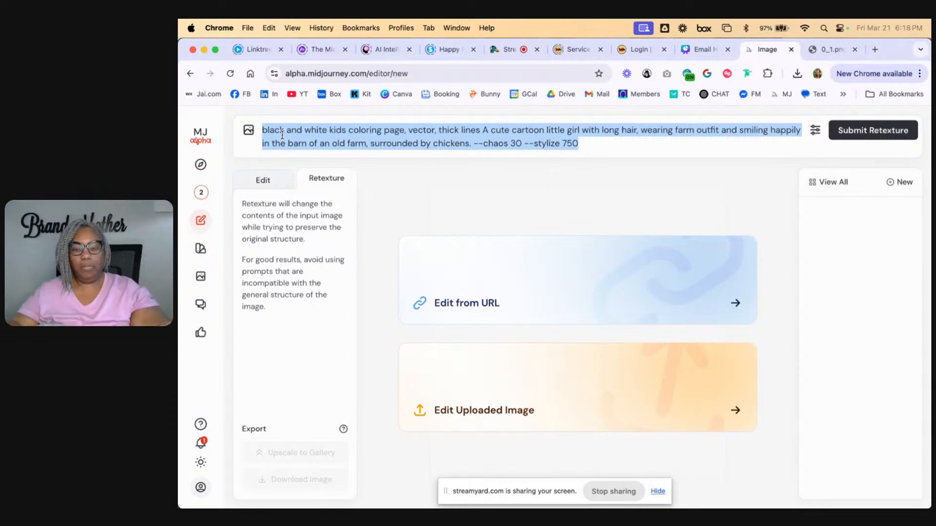
pyautogui.press('BackSpace')
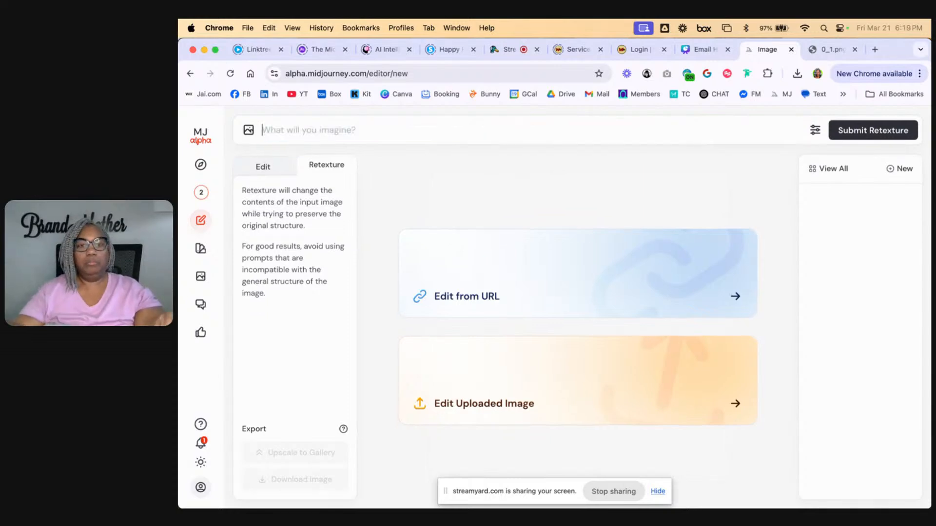
pyautogui.click(513, 408)
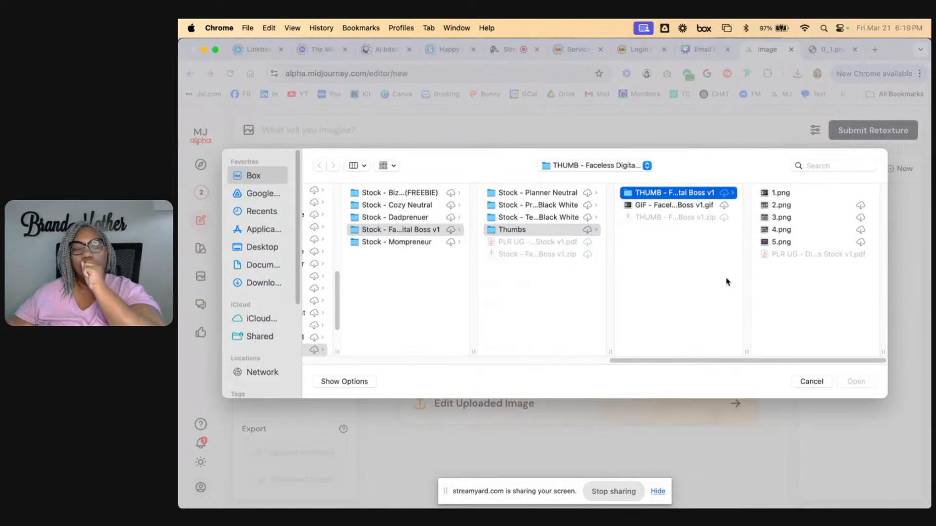
pyautogui.click(773, 197)
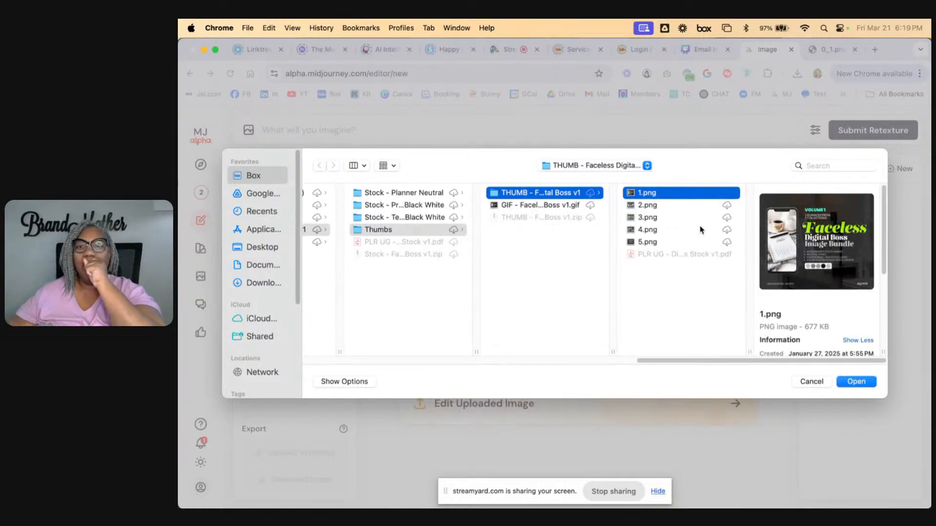
pyautogui.moveTo(731, 358); pyautogui.dragTo(531, 361)
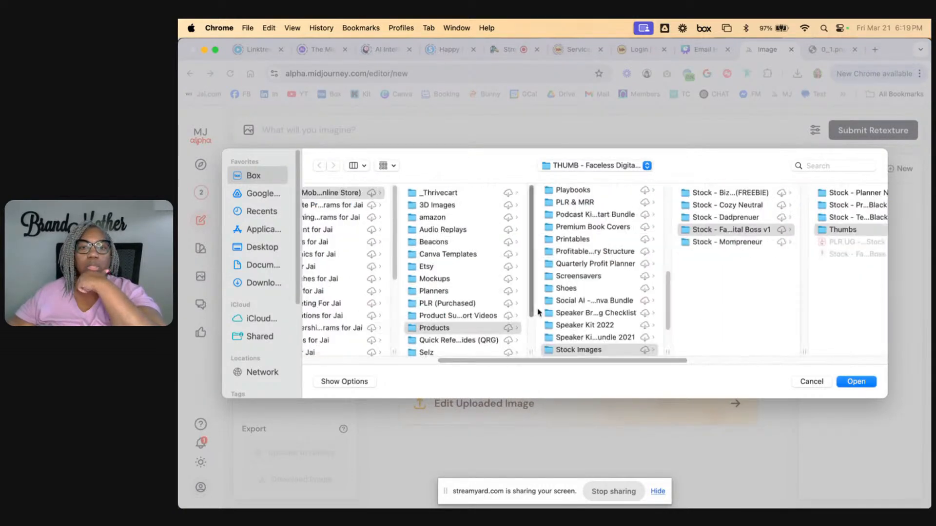
pyautogui.click(556, 168)
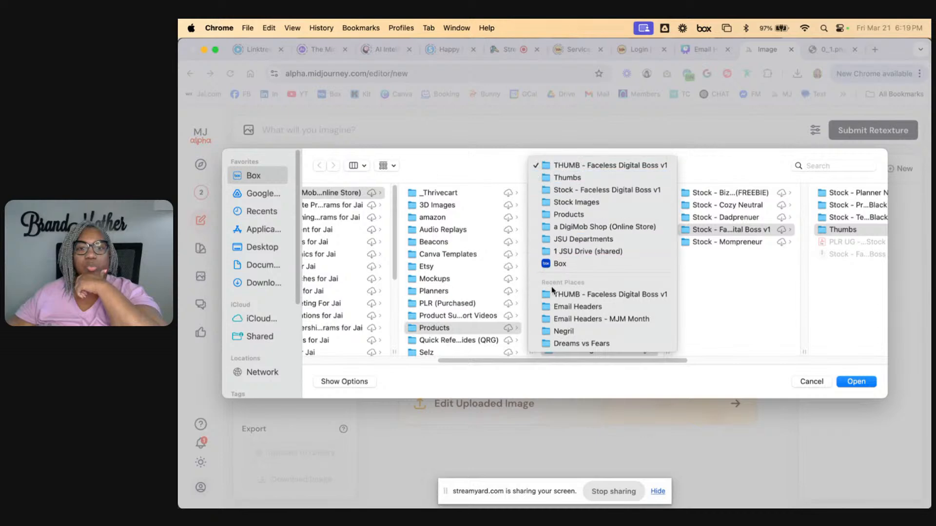
pyautogui.click(563, 331)
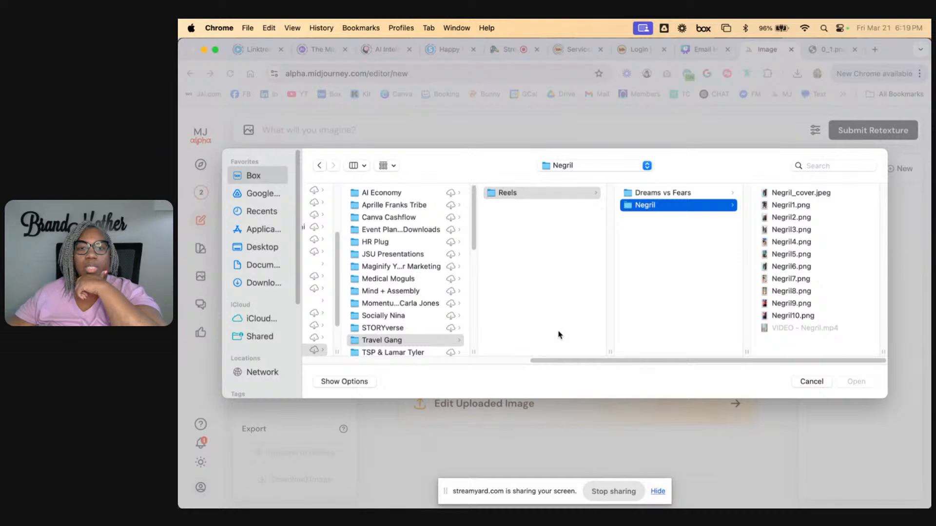
pyautogui.moveTo(609, 361); pyautogui.dragTo(340, 332)
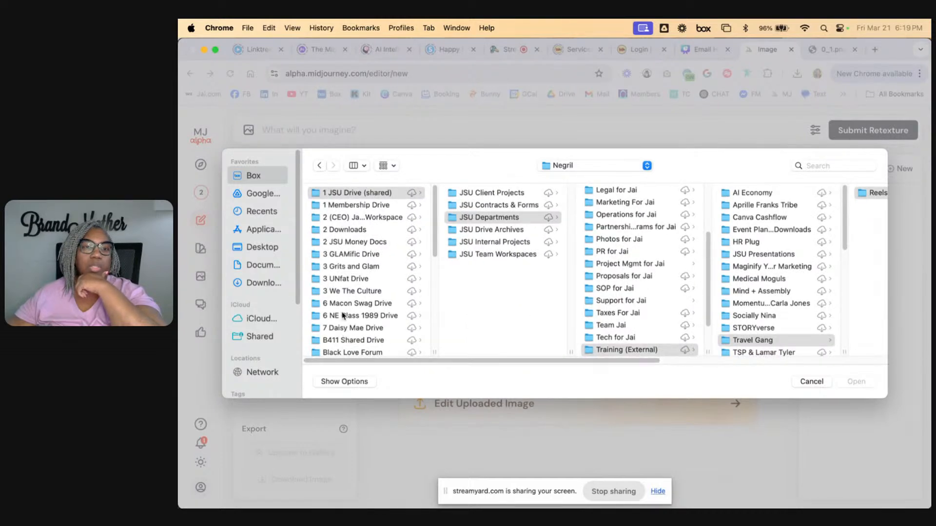
# Upload travel_bae2a.png from the Artwork folder on the Desktop into the editor
pyautogui.click(261, 248)
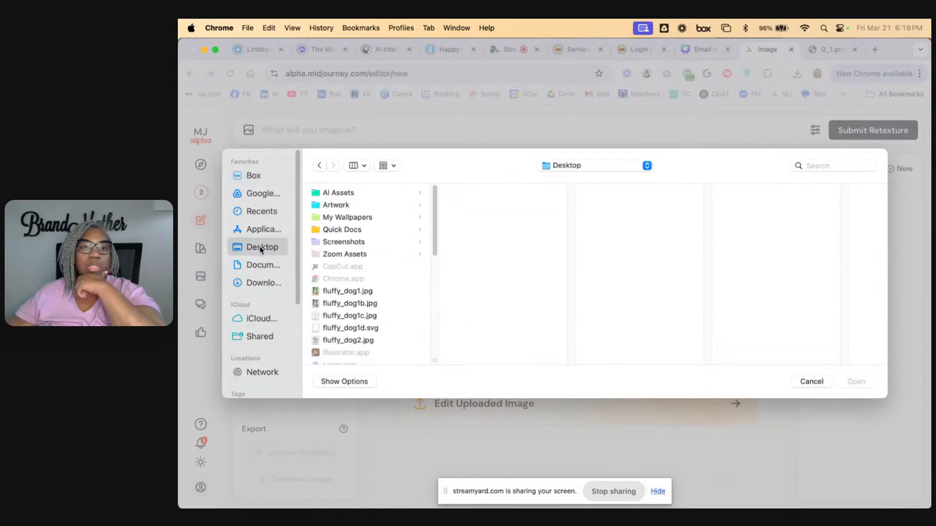
pyautogui.click(351, 205)
pyautogui.click(487, 205)
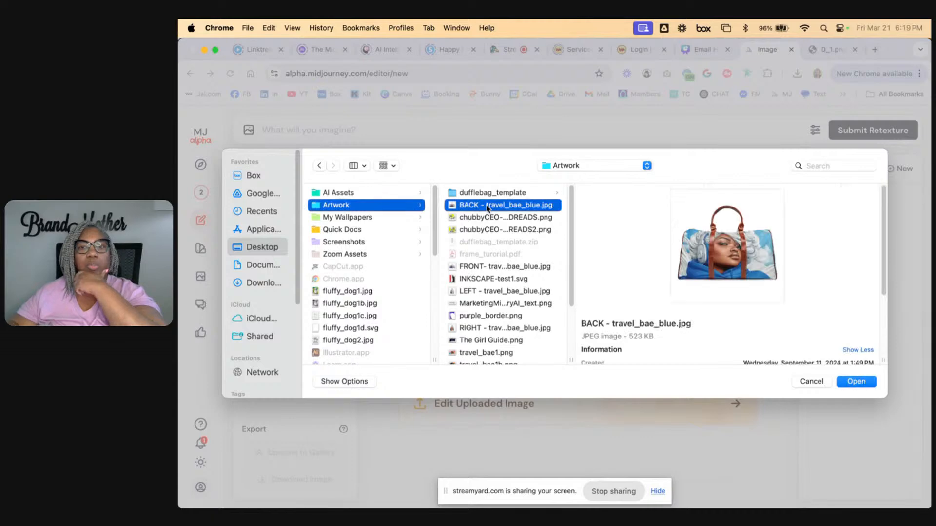
pyautogui.press('Down')
pyautogui.press('Down')
pyautogui.press('Down')
pyautogui.press('Down')
pyautogui.press('Down')
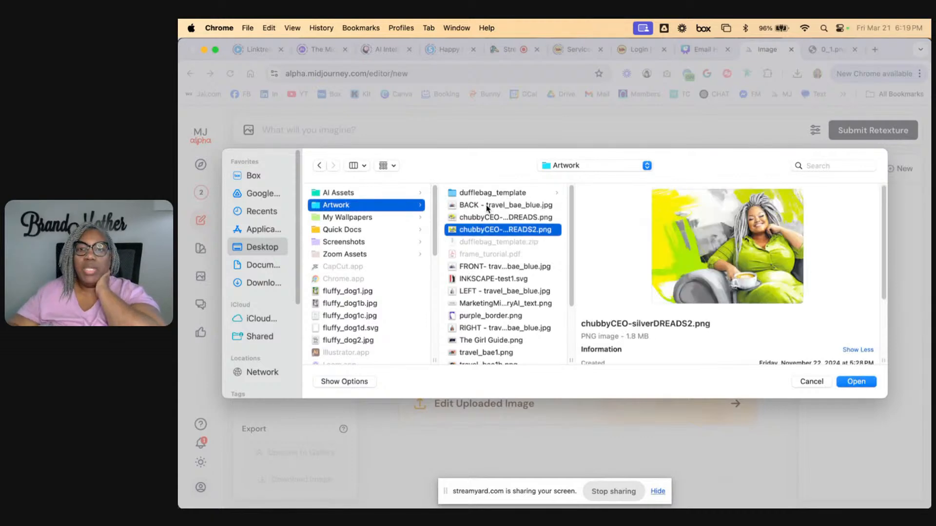
pyautogui.press('Down')
pyautogui.press('Down')
pyautogui.press('Down')
pyautogui.press('Down')
pyautogui.press('Down')
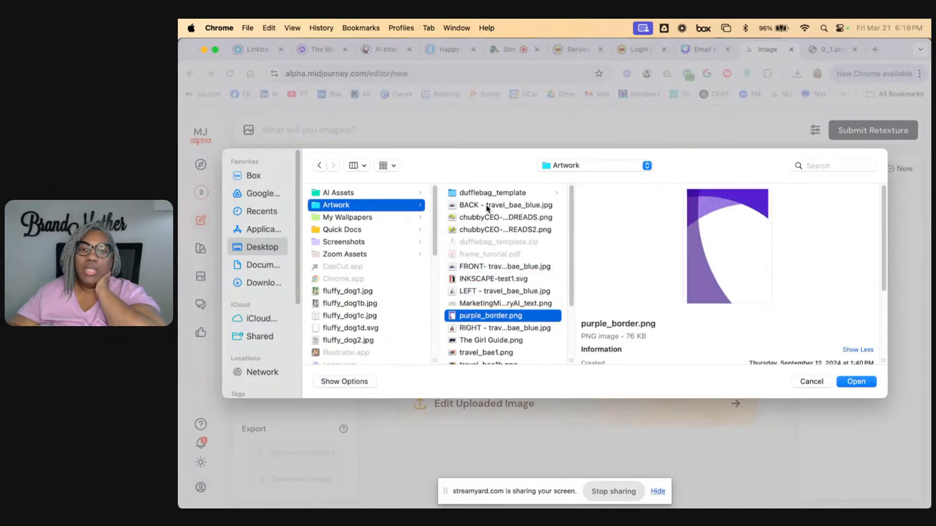
pyautogui.press('Down')
pyautogui.press('Down')
pyautogui.press('Down')
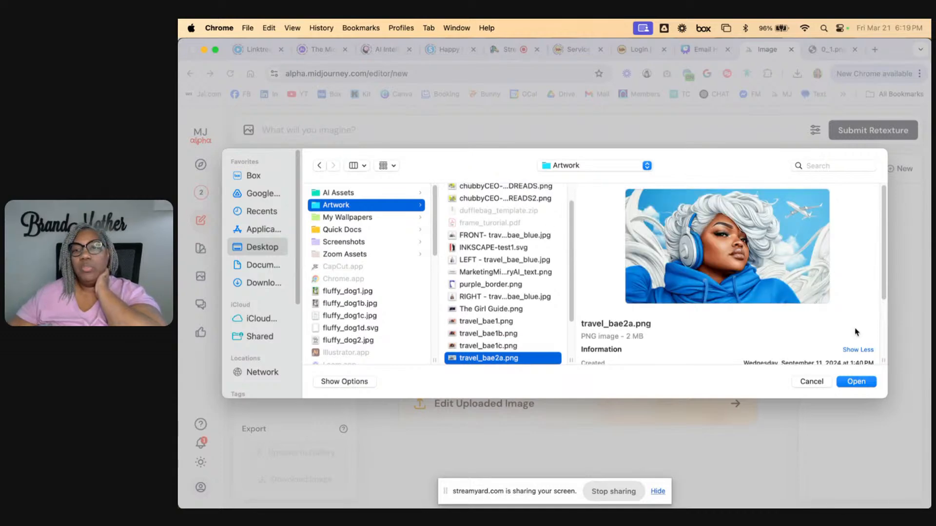
pyautogui.click(858, 382)
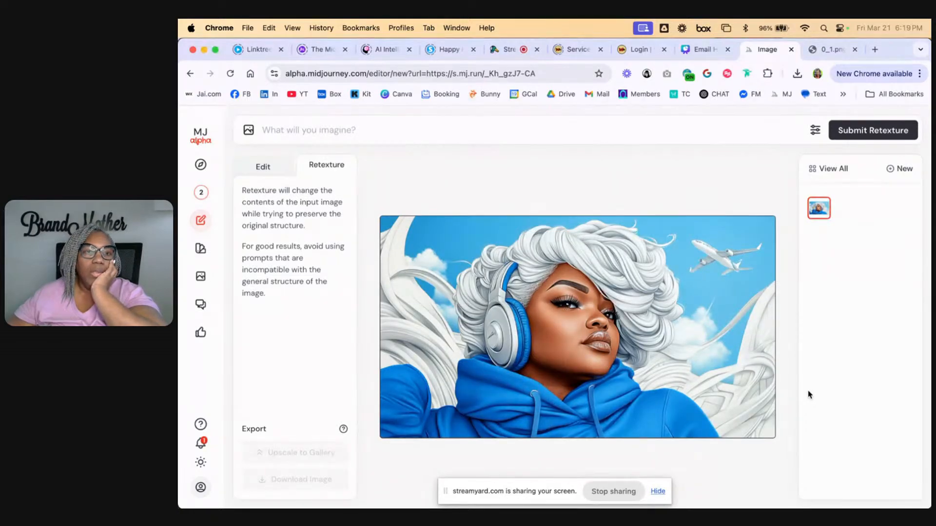
# Generate a suggested prompt for the uploaded image of the woman with headphones and return to Retexture mode
pyautogui.click(263, 166)
pyautogui.scroll(-3, 297, 330)
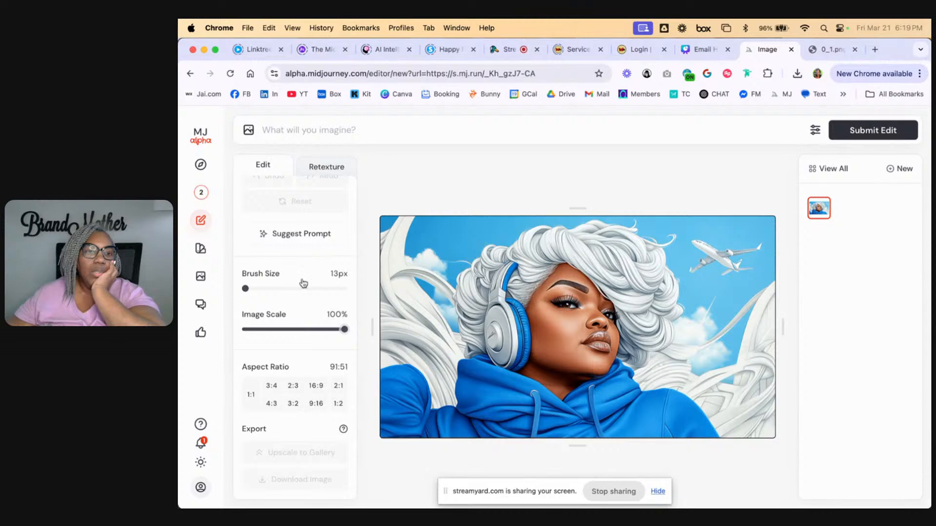
pyautogui.click(295, 235)
pyautogui.click(322, 167)
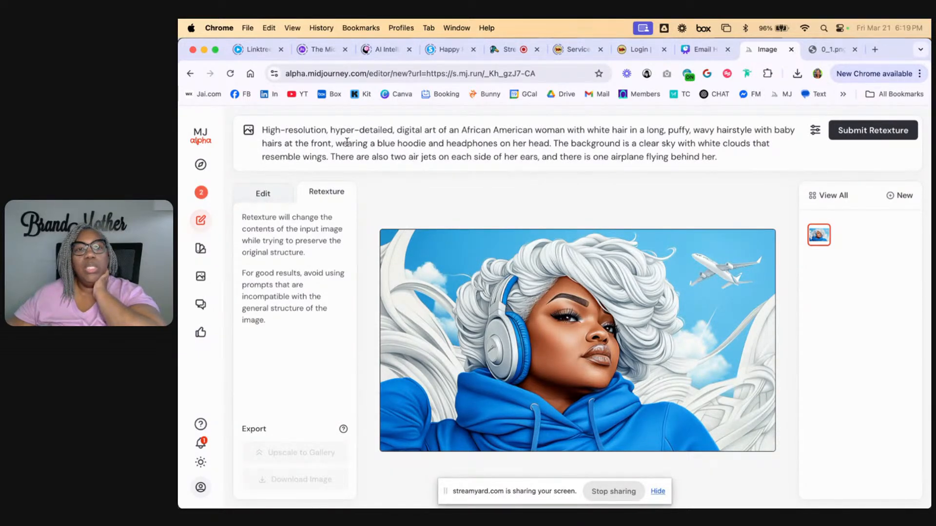
# Insert "black and white" before "digital art" in the suggested prompt
pyautogui.tripleClick(298, 131)
pyautogui.click(302, 130)
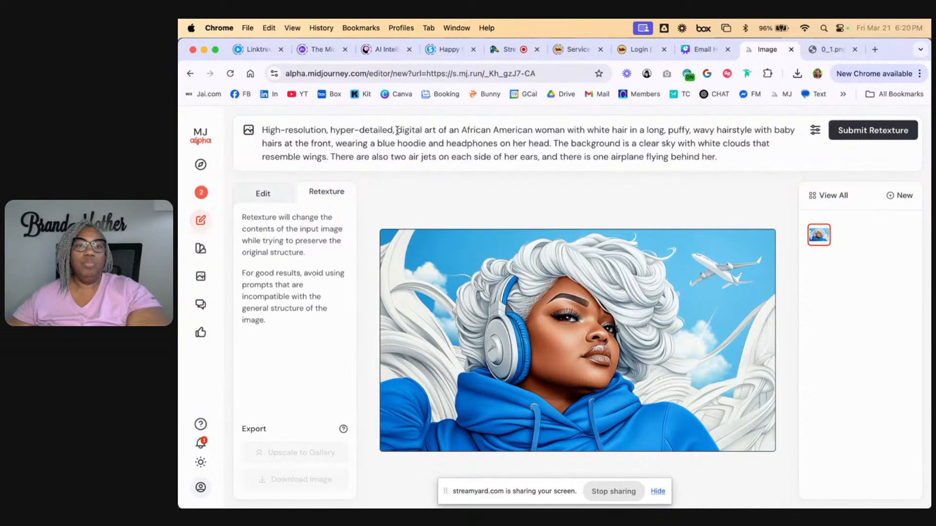
pyautogui.click(397, 130)
pyautogui.write('black an d')
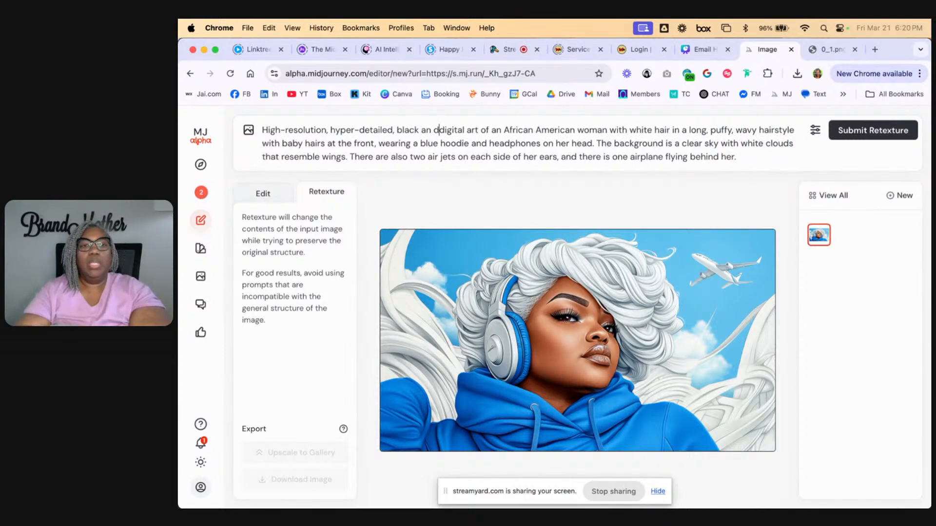
pyautogui.write('white')
pyautogui.press('BackSpace')
pyautogui.press('BackSpace')
pyautogui.press('BackSpace')
pyautogui.press('BackSpace')
pyautogui.press('BackSpace')
pyautogui.press('BackSpace')
pyautogui.press('BackSpace')
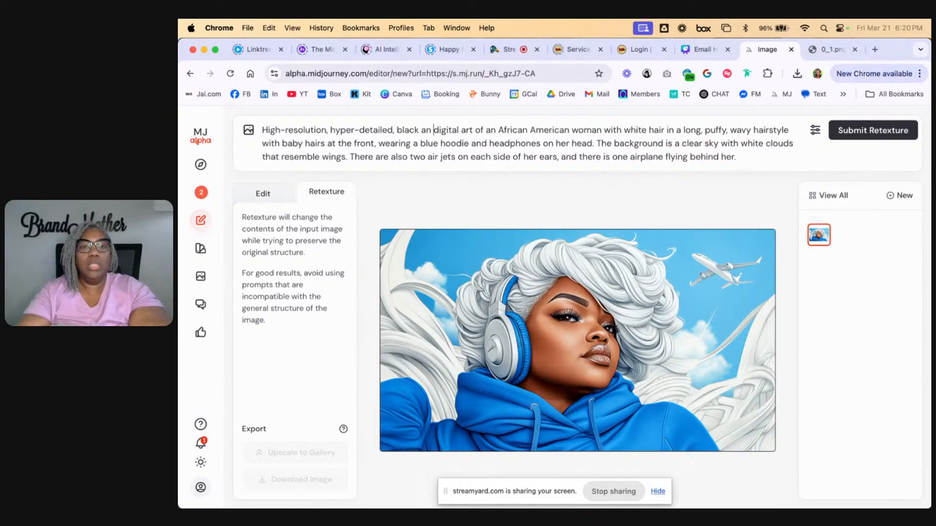
pyautogui.write('d white')
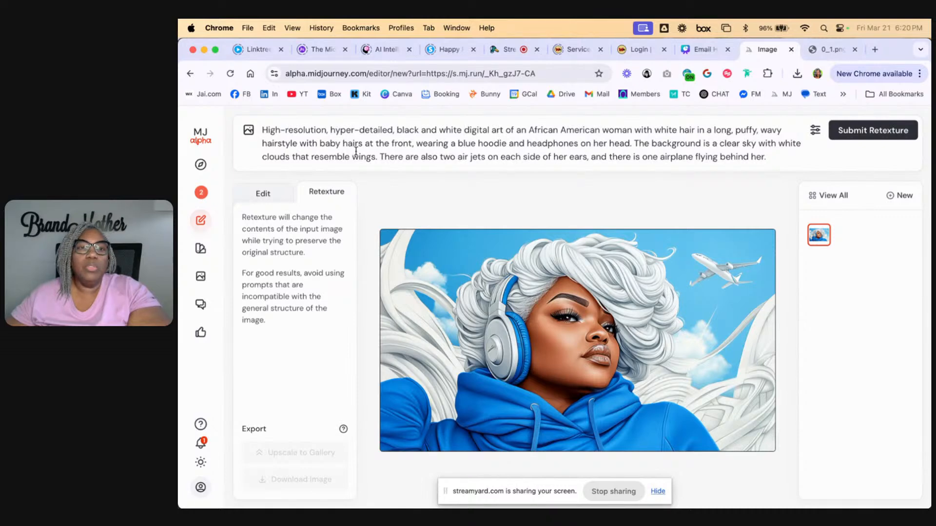
# Delete "blue" before "hoodie" and insert "white" before "sky" in the prompt
pyautogui.doubleClick(467, 144)
pyautogui.press('BackSpace')
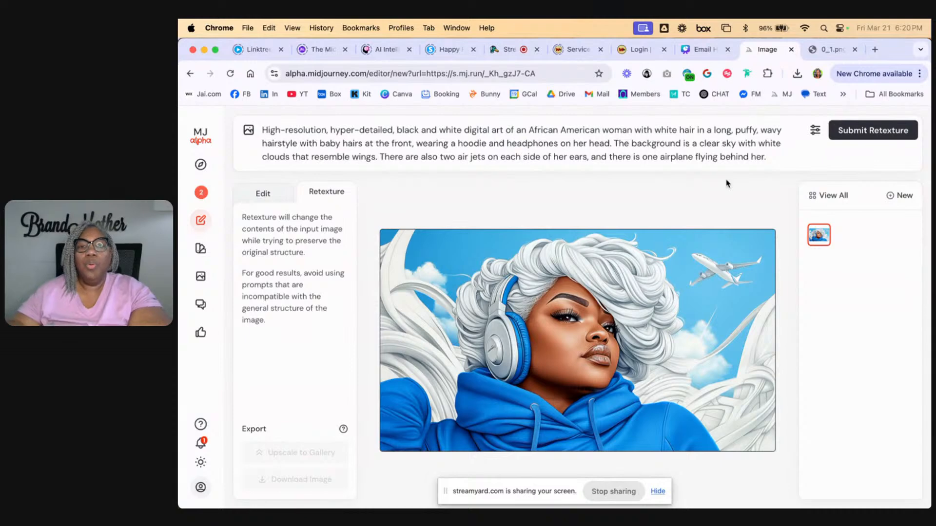
pyautogui.write('white')
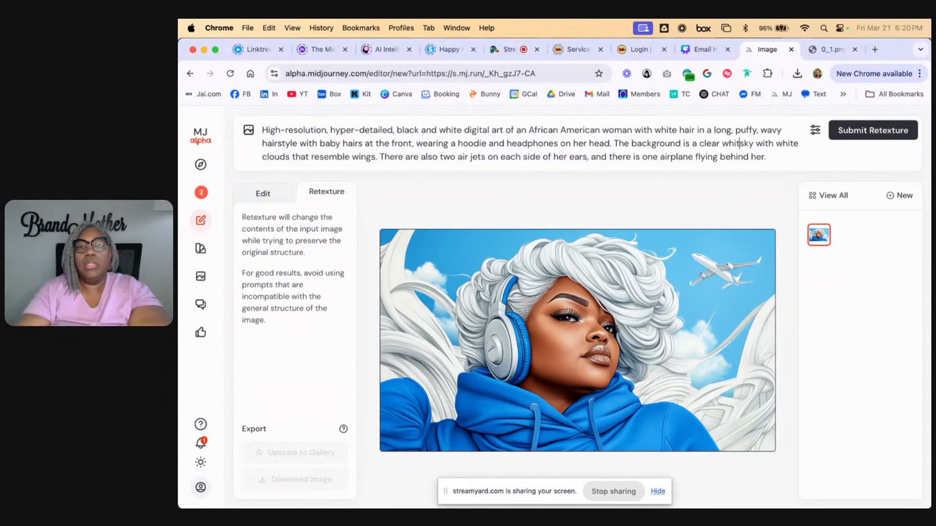
# Insert "fluffy" before "clouds" in the prompt's background description
pyautogui.click(288, 158)
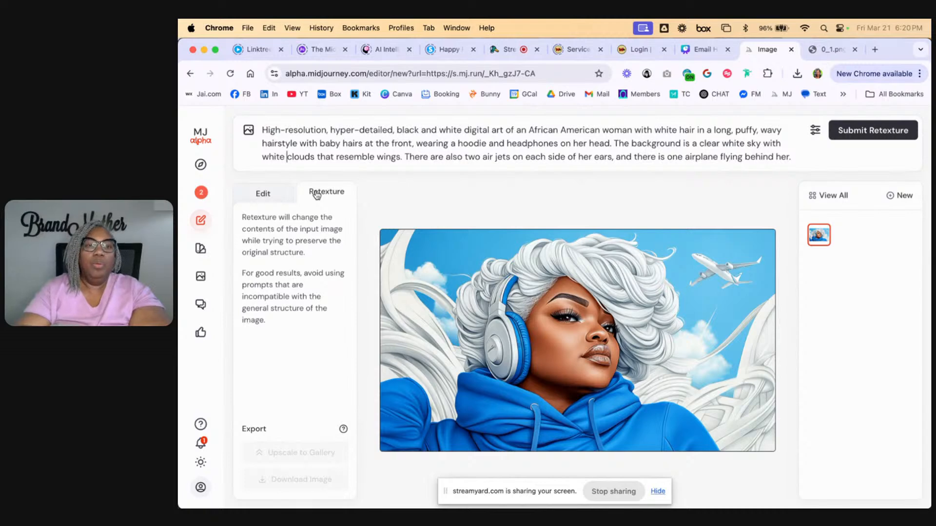
pyautogui.write('fluf')
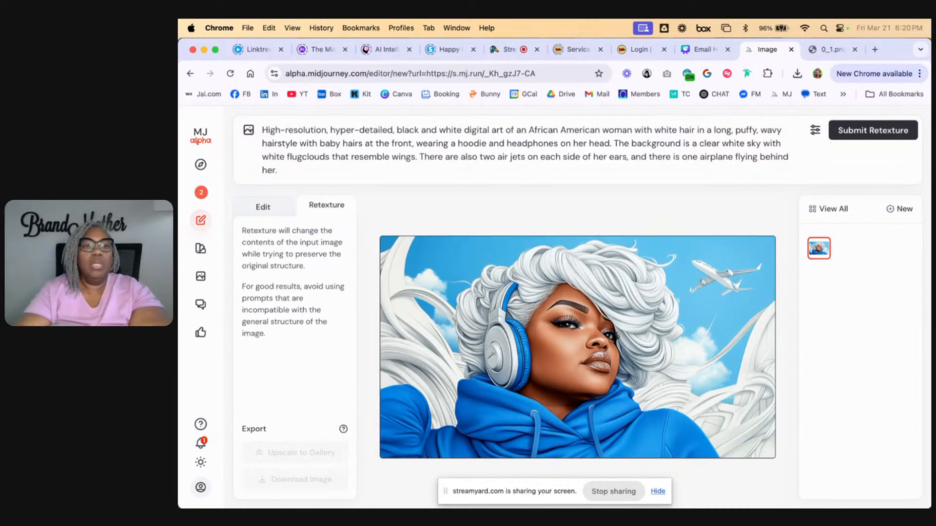
pyautogui.write('fy')
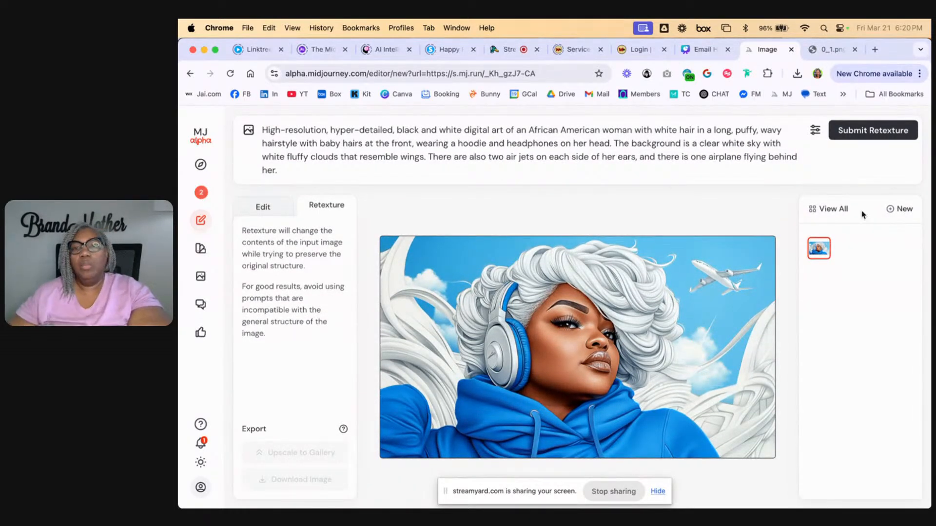
# Change the sky's color word to "gray" in the prompt and submit the retexture
pyautogui.doubleClick(732, 143)
pyautogui.write('gray')
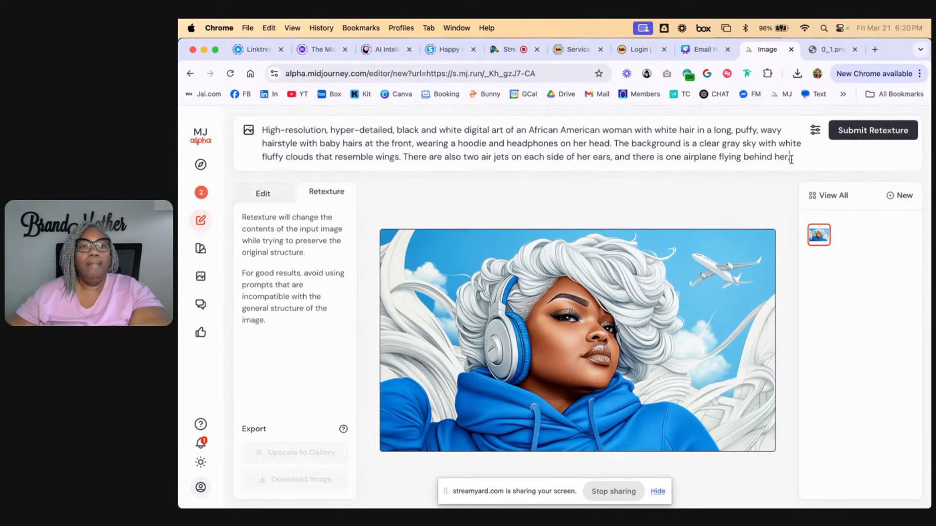
pyautogui.click(879, 134)
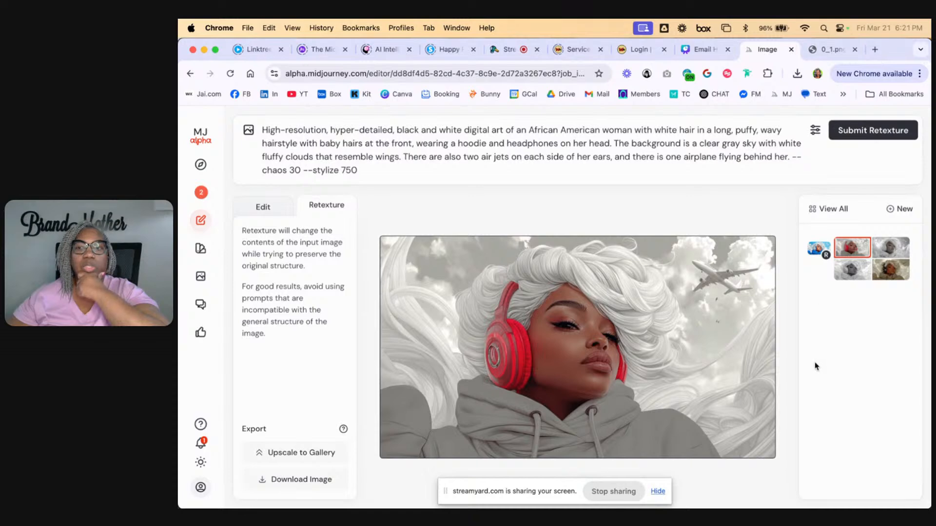
# Compare the retexture variations and upscale the fully grayscale one with the dark airplane and wavy background hair to the gallery
pyautogui.click(891, 246)
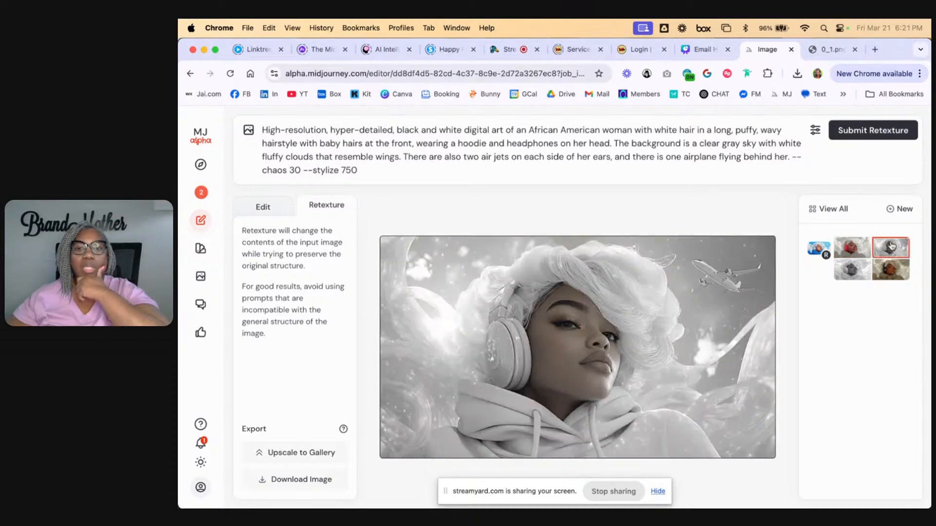
pyautogui.click(891, 268)
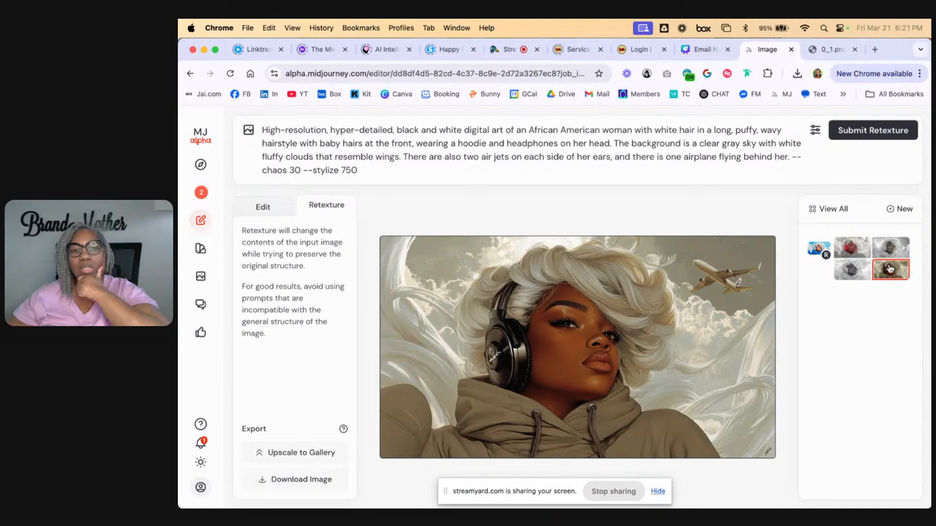
pyautogui.click(852, 271)
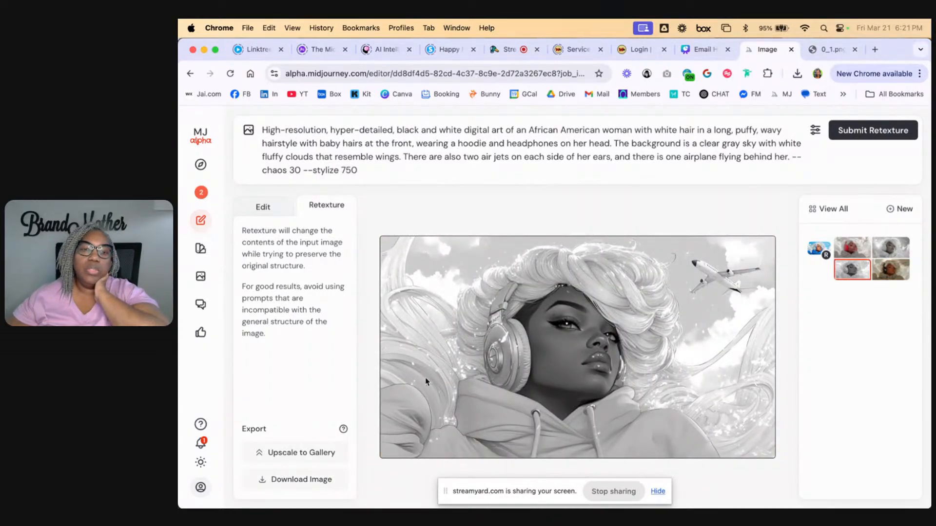
pyautogui.click(290, 455)
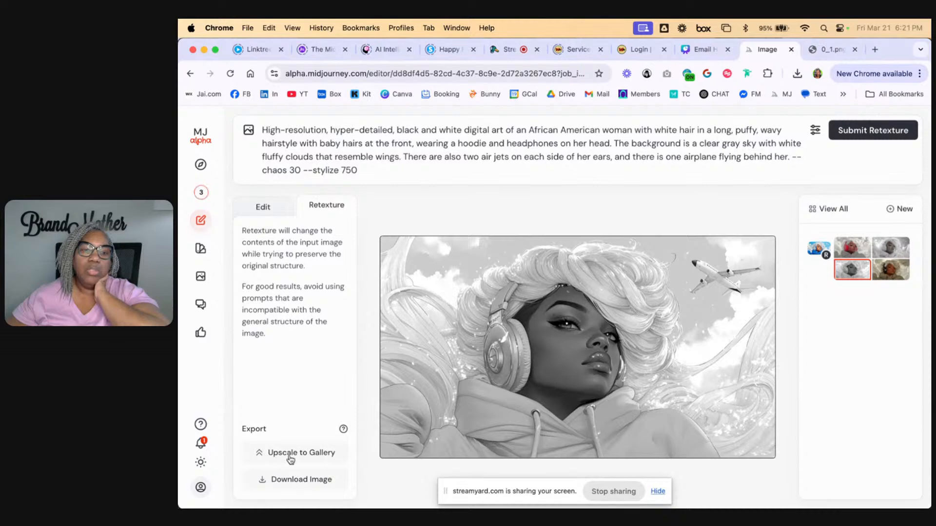
# Compare the red-headphones variation with the softly toned one in a white hoodie, and upscale the white-hoodie one to the gallery
pyautogui.click(852, 245)
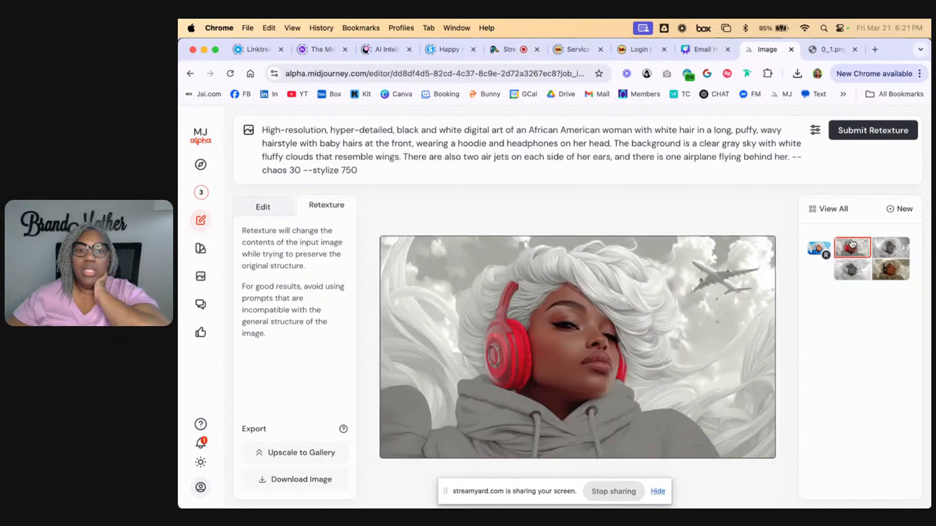
pyautogui.click(898, 248)
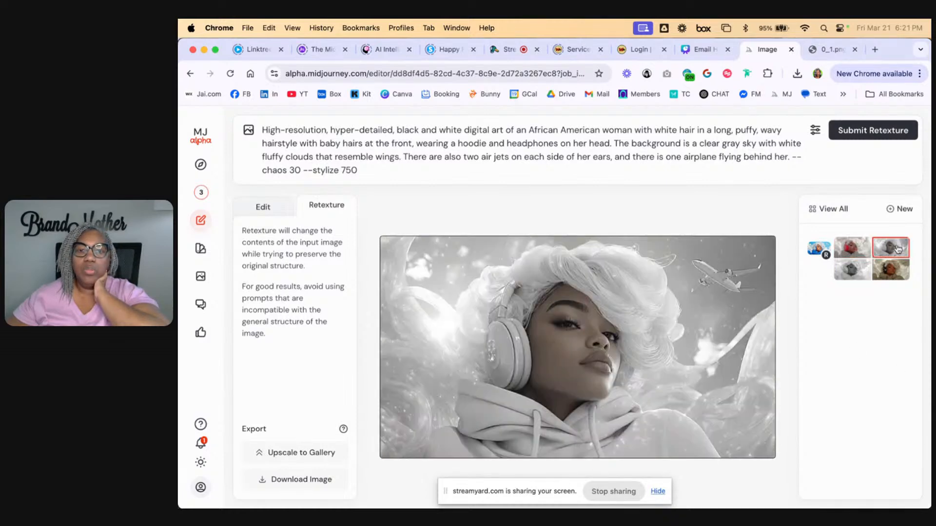
pyautogui.click(299, 454)
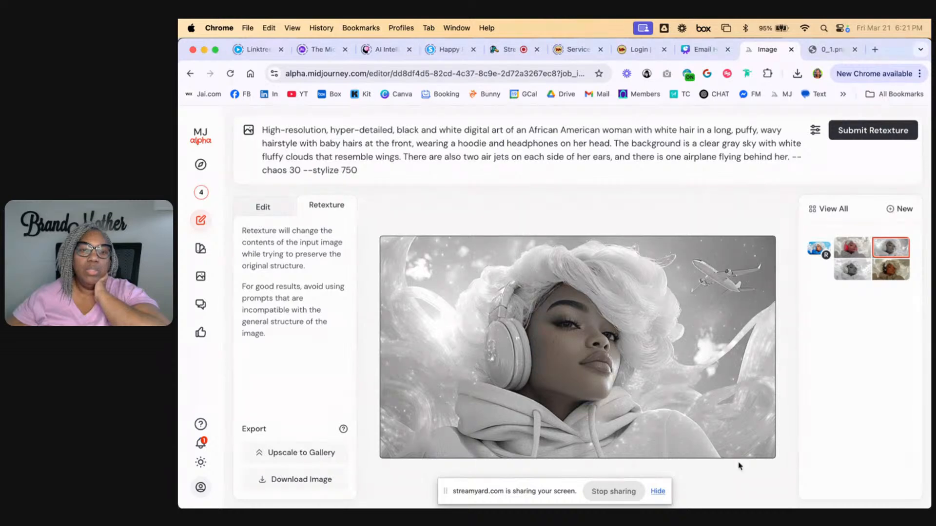
# Search Google in a new browser tab for "illustration of woman at airport"
pyautogui.click(875, 49)
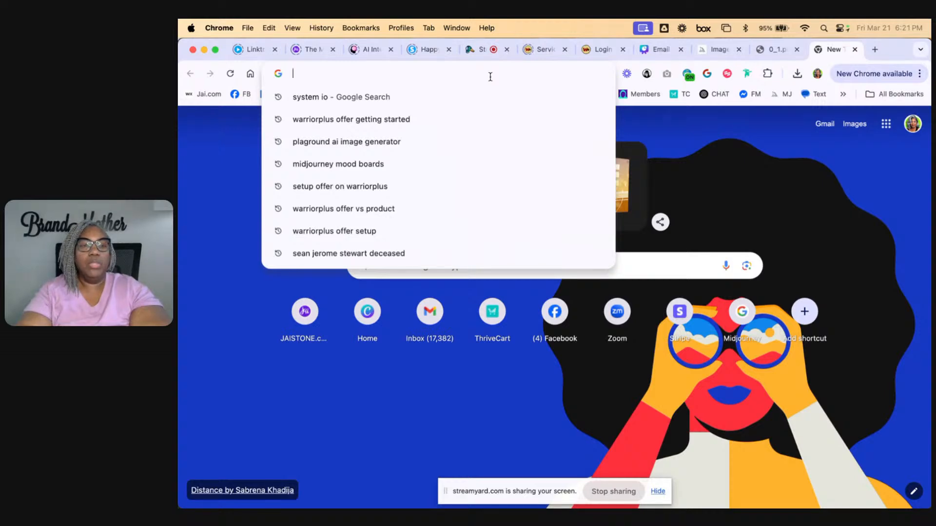
pyautogui.write('wea')
pyautogui.press('BackSpace')
pyautogui.press('BackSpace')
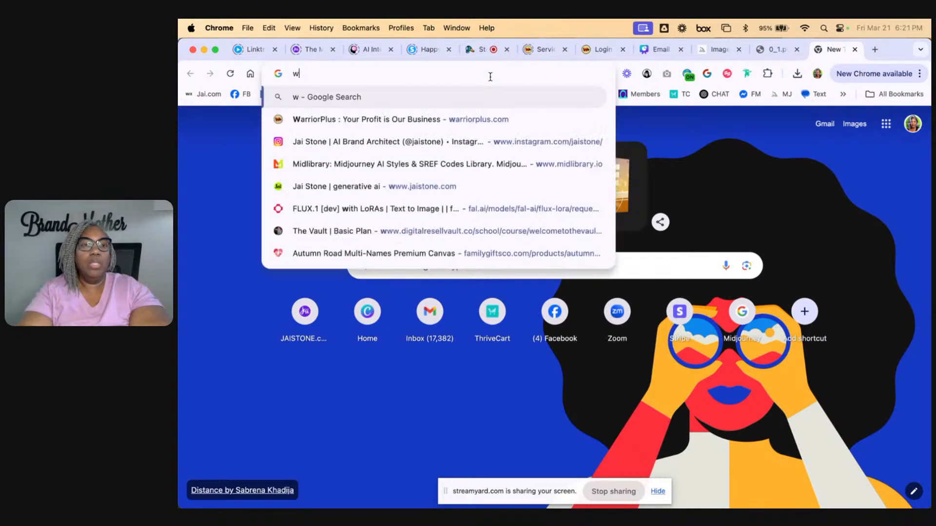
pyautogui.press('BackSpace')
pyautogui.write('cartoo')
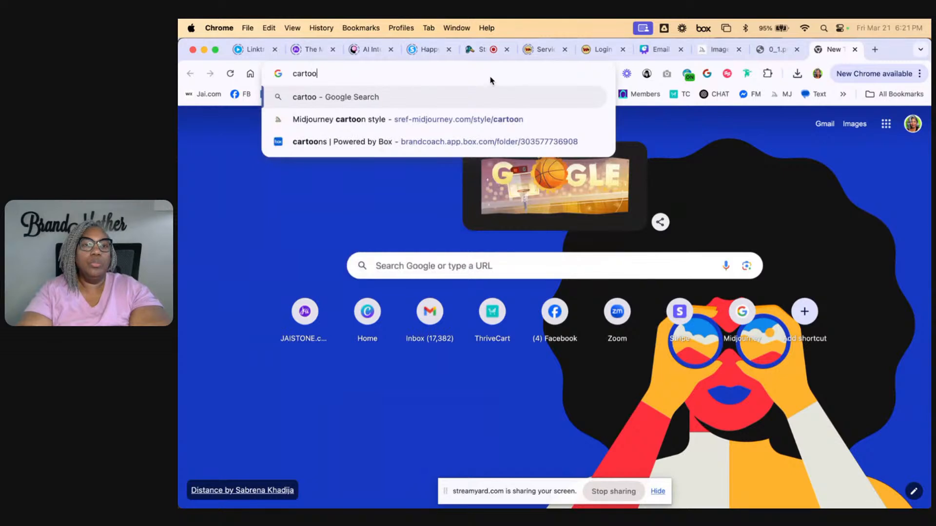
pyautogui.press('BackSpace')
pyautogui.press('BackSpace')
pyautogui.press('BackSpace')
pyautogui.press('BackSpace')
pyautogui.press('BackSpace')
pyautogui.press('BackSpace')
pyautogui.write('illustrai')
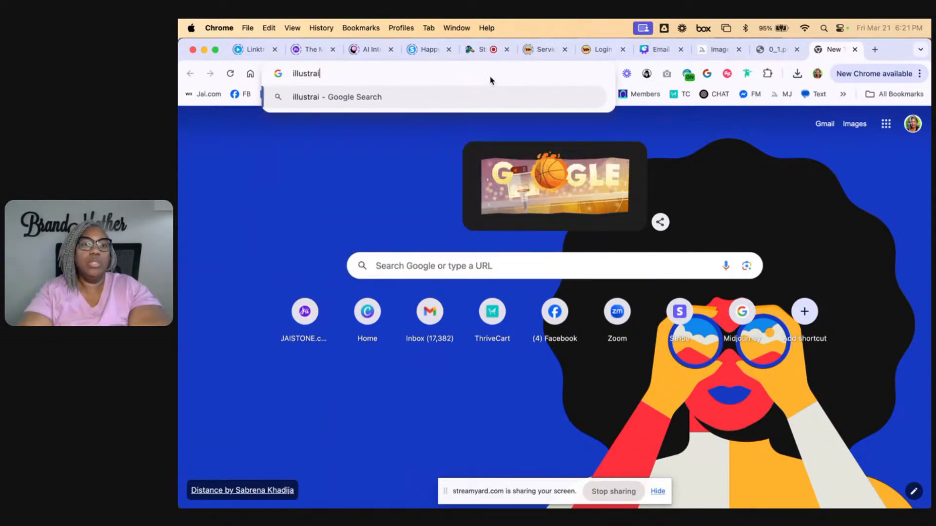
pyautogui.press('BackSpace')
pyautogui.write('tion of')
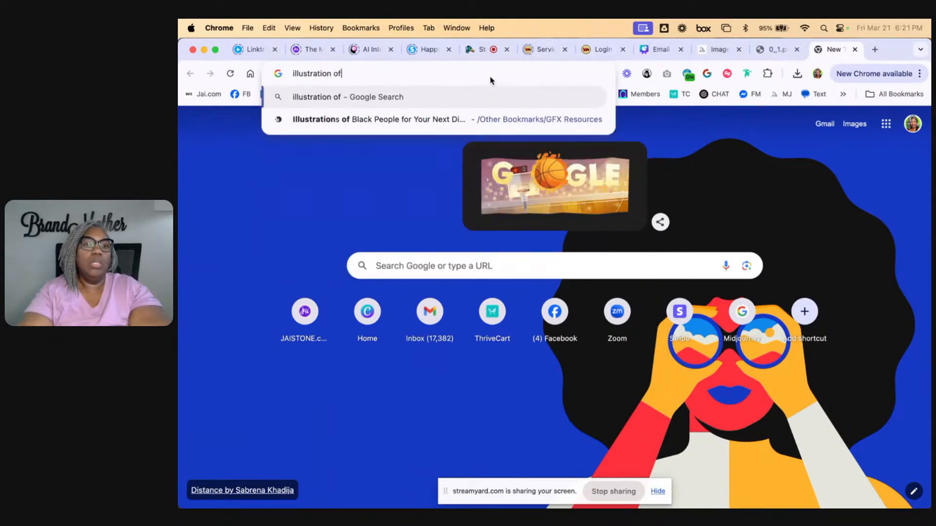
pyautogui.write(' woman a')
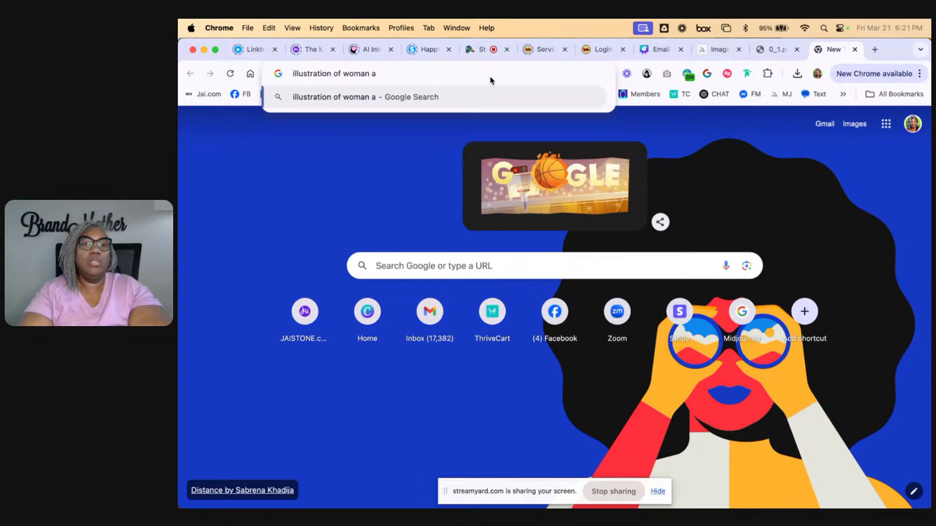
pyautogui.write('t airpor')
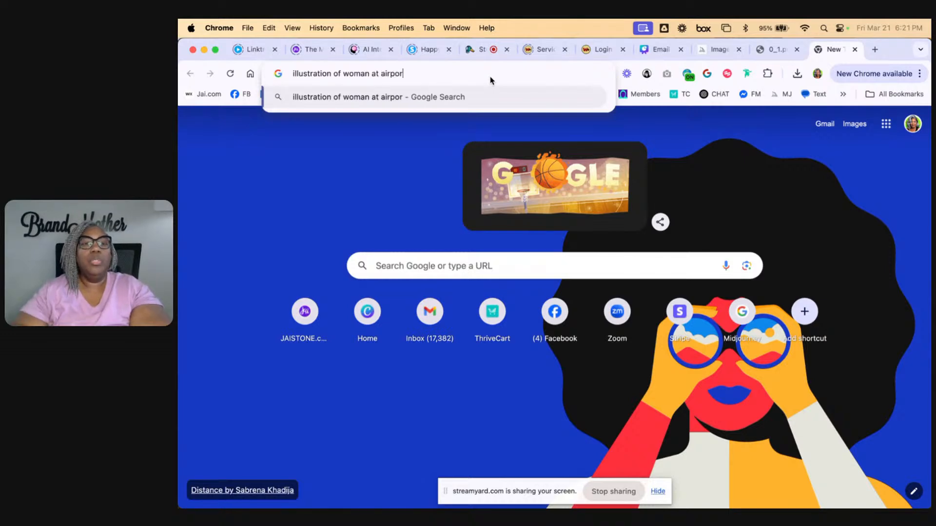
pyautogui.write('t')
pyautogui.press('Return')
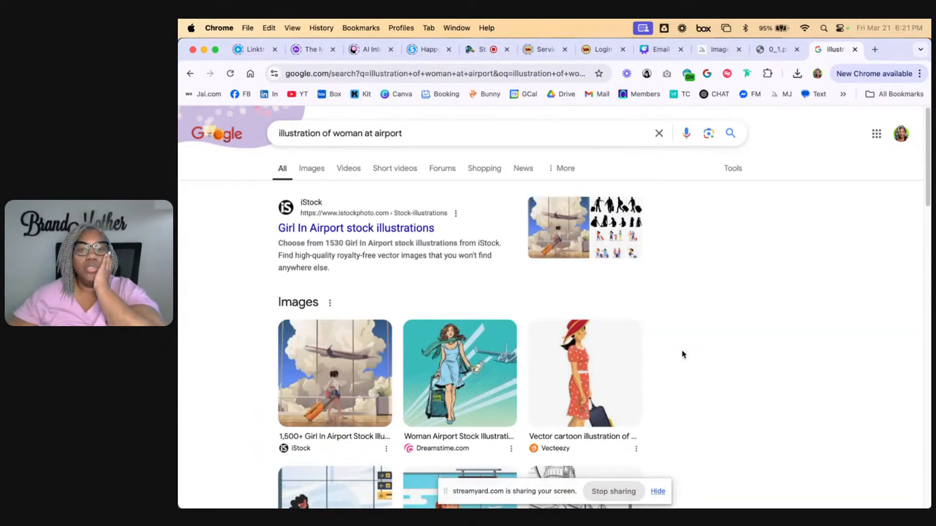
# Preview the iStock illustration of the woman waiting in the airport with red suitcases and copy its image
pyautogui.click(492, 375)
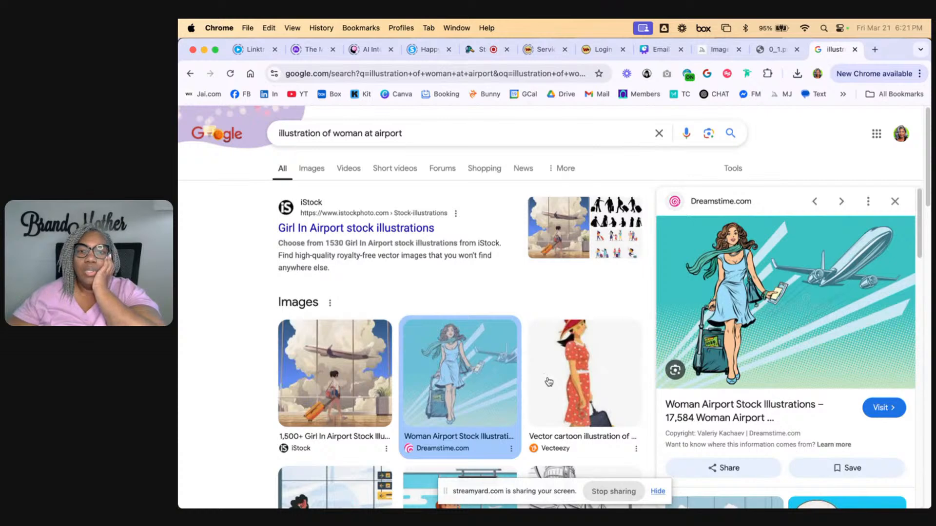
pyautogui.scroll(-5, 328, 317)
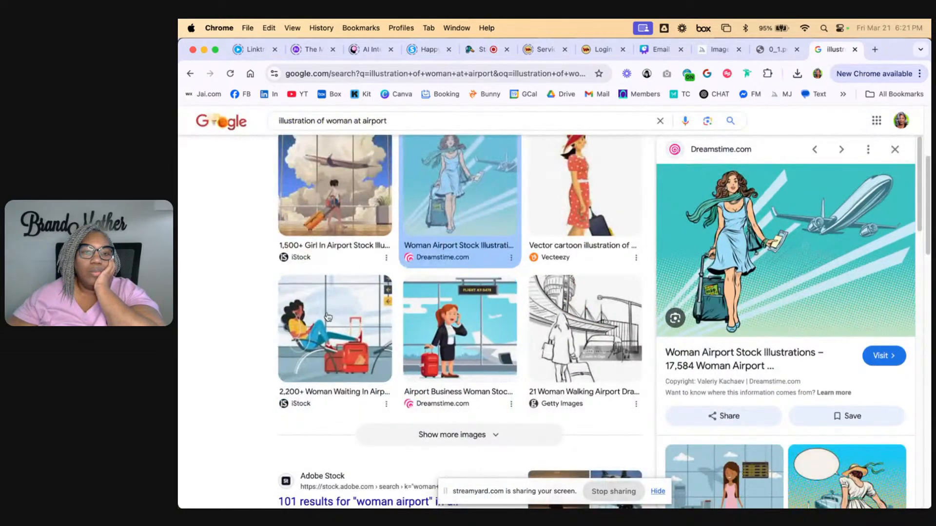
pyautogui.click(328, 317)
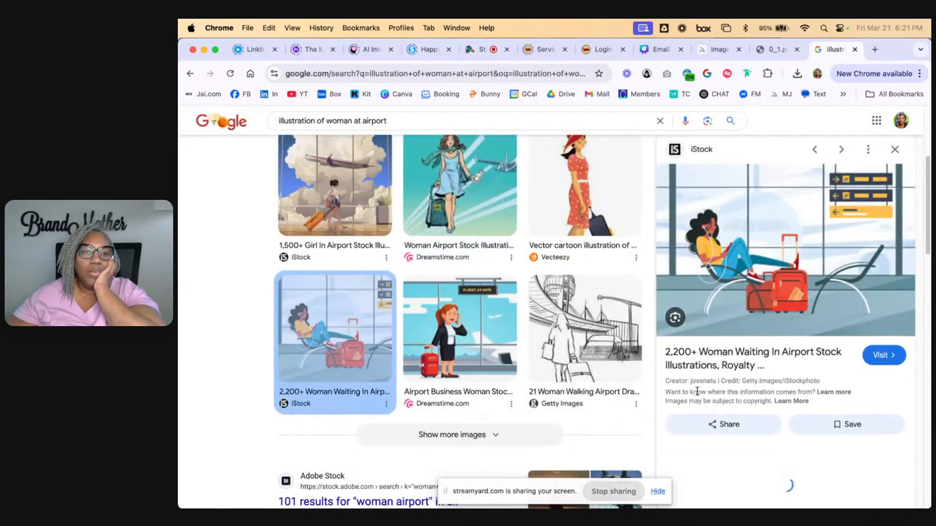
pyautogui.rightClick(770, 260)
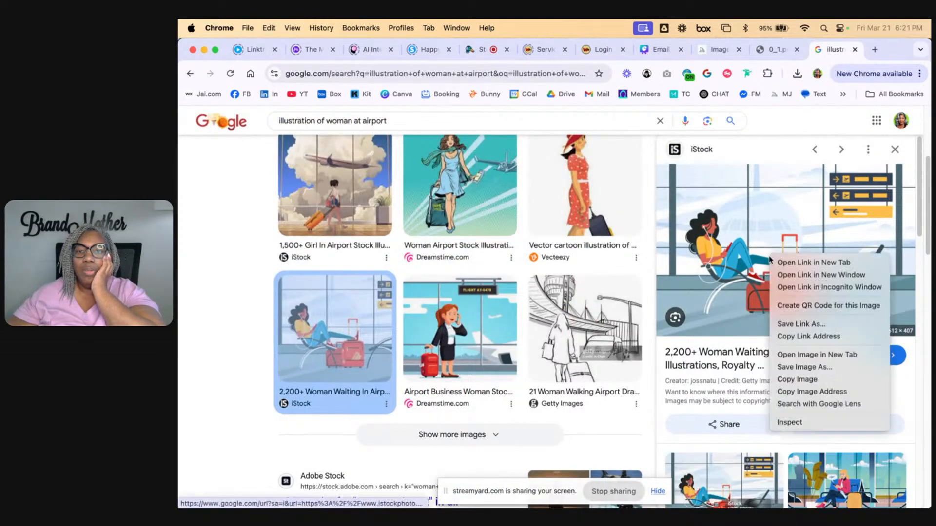
pyautogui.click(793, 379)
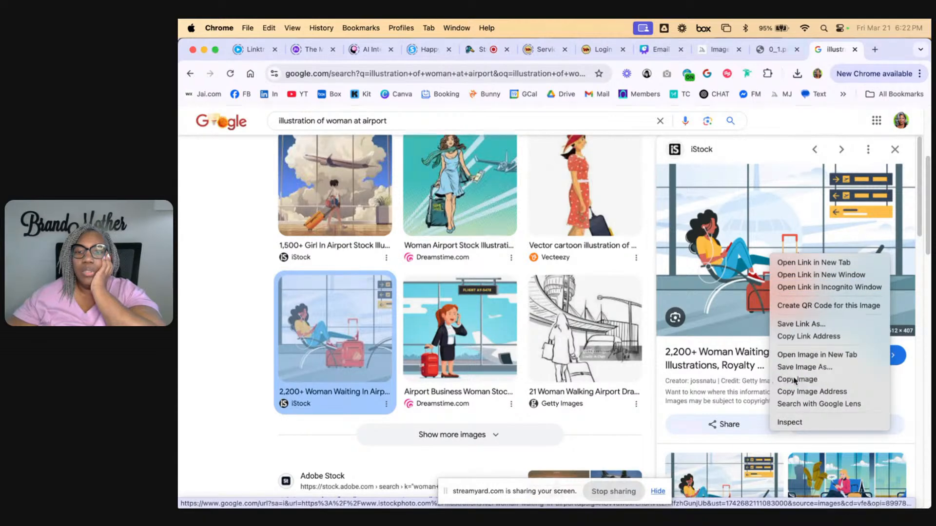
# Return to Midjourney and start a new editor session, dismissing the upload file chooser
pyautogui.click(719, 49)
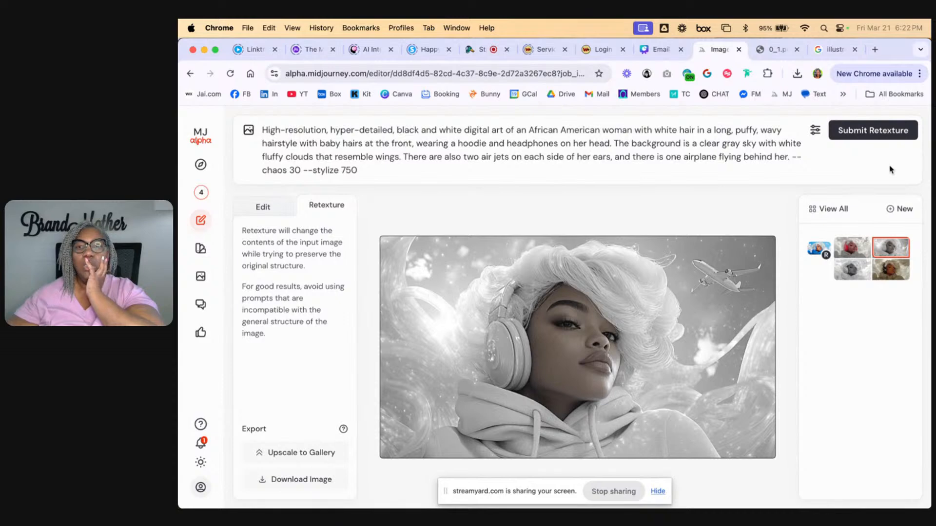
pyautogui.click(903, 209)
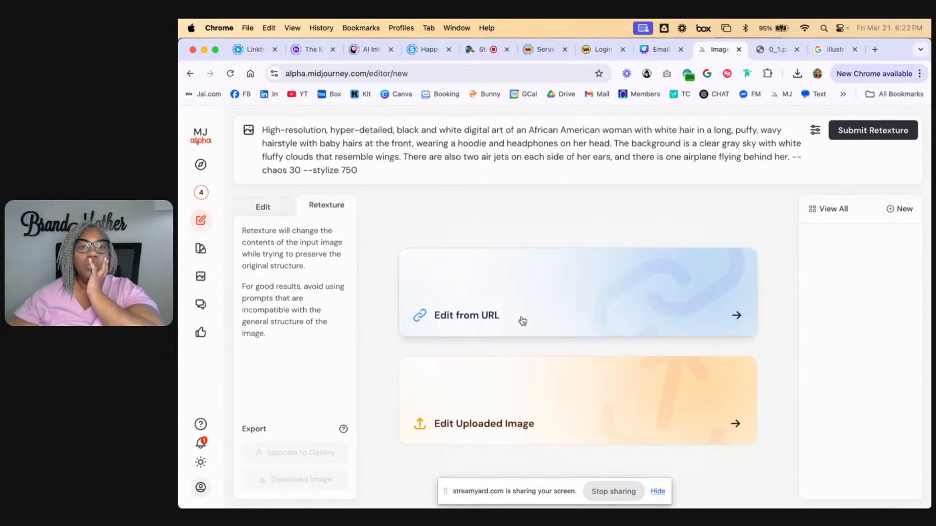
pyautogui.click(560, 397)
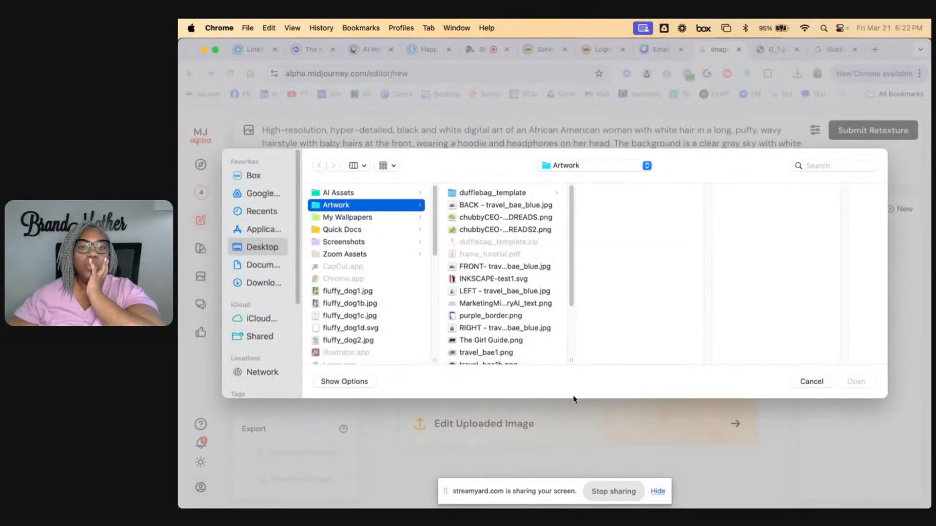
pyautogui.click(811, 382)
# Return to the Google results and save the previewed airport illustration to Downloads as airport.jpg
pyautogui.click(832, 49)
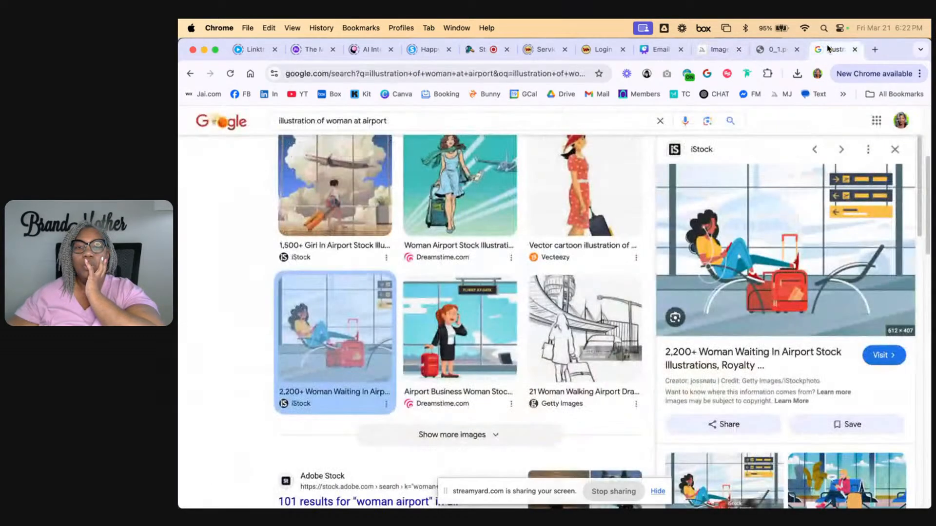
pyautogui.rightClick(730, 252)
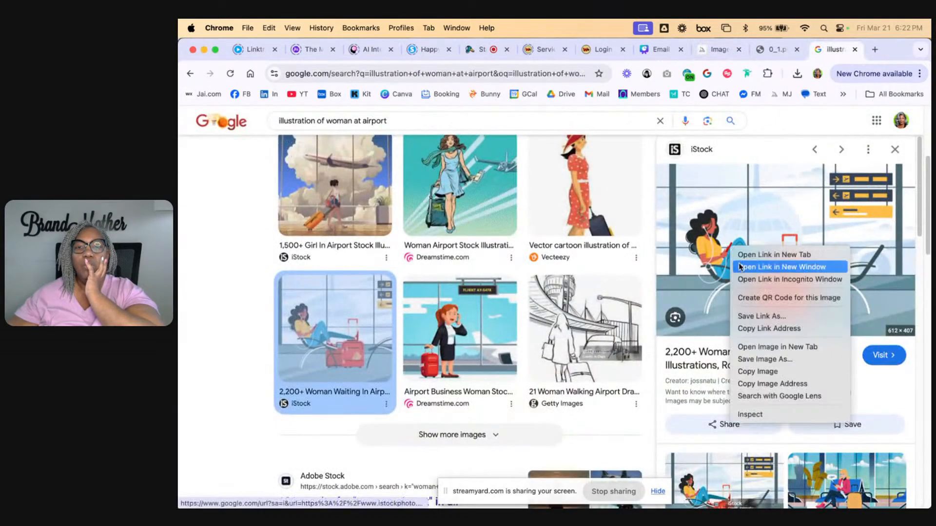
pyautogui.click(763, 365)
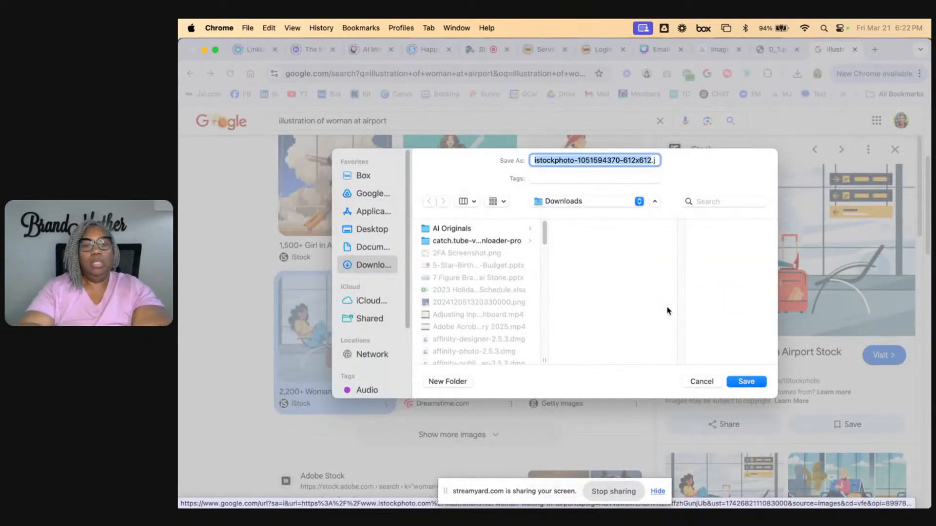
pyautogui.write('airport.jpg')
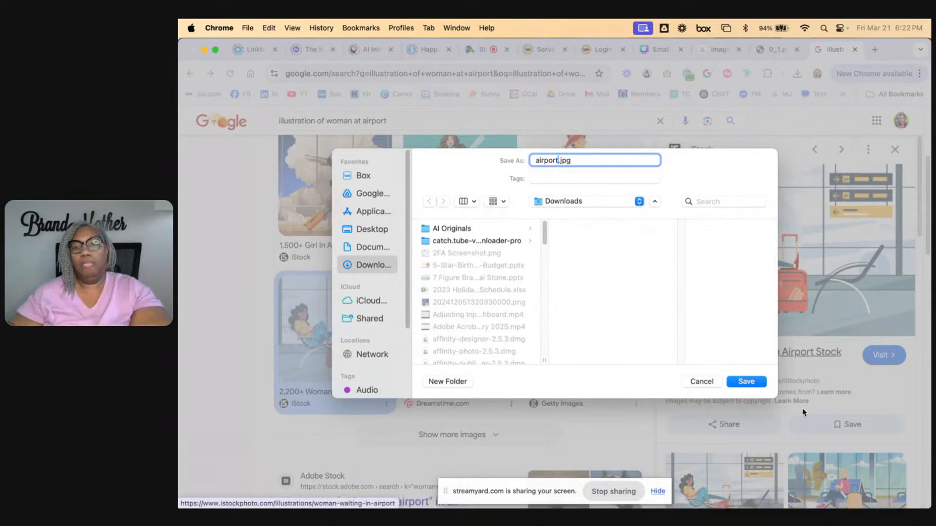
pyautogui.click(751, 385)
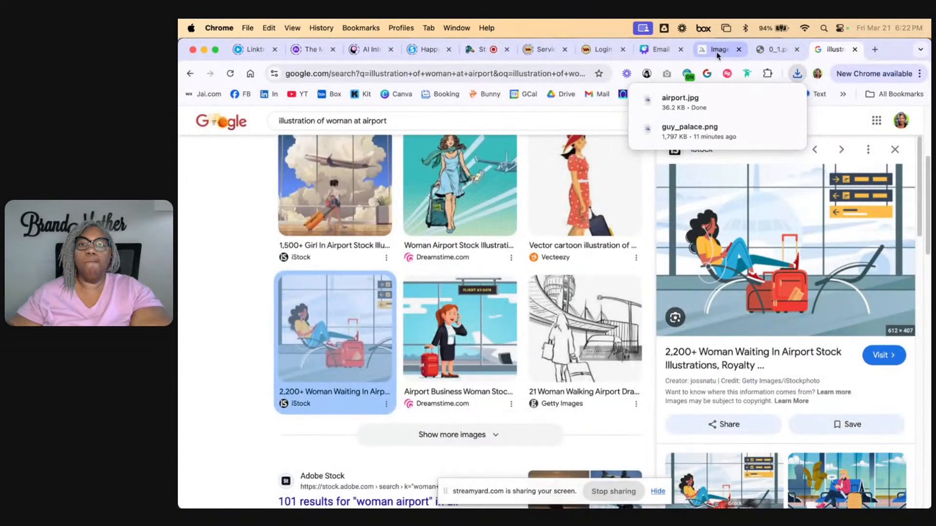
# Upload airport.jpg from the Downloads folder into the new Midjourney editor session
pyautogui.click(718, 49)
pyautogui.click(537, 395)
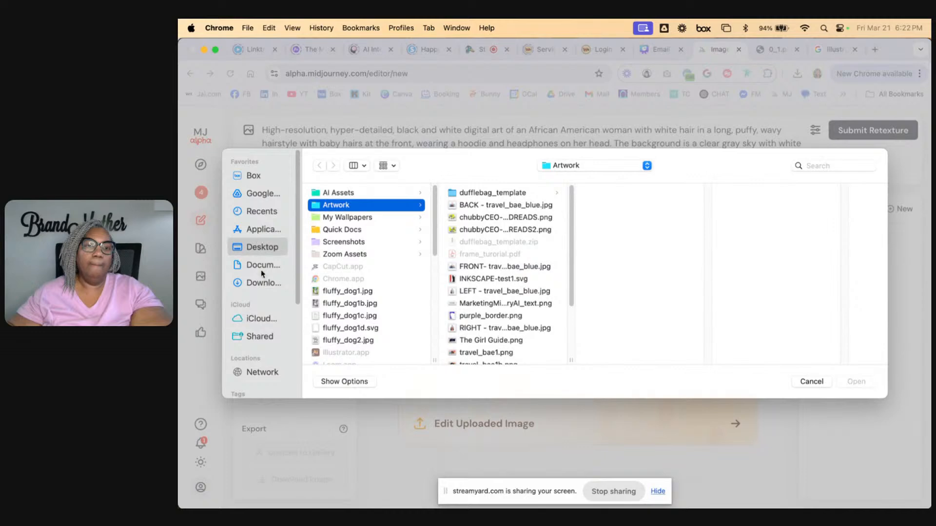
pyautogui.click(266, 285)
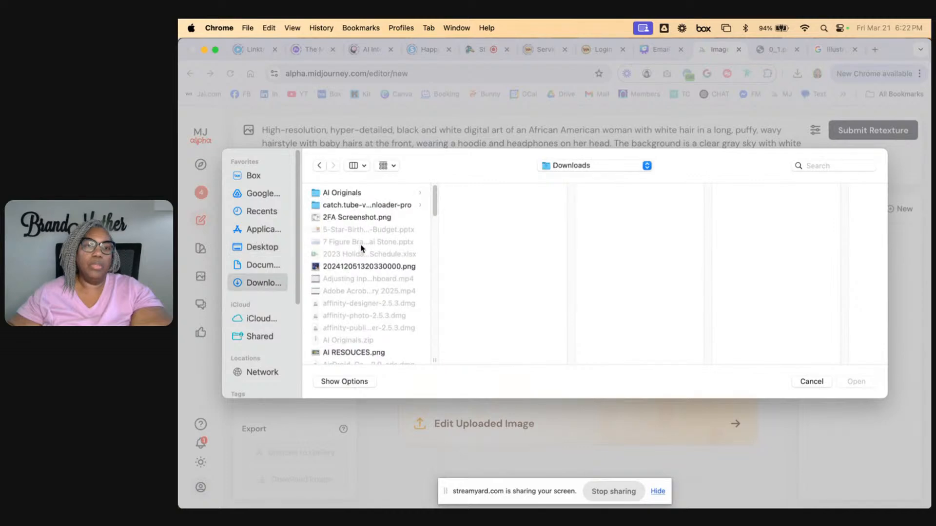
pyautogui.scroll(-2, 364, 251)
pyautogui.click(344, 356)
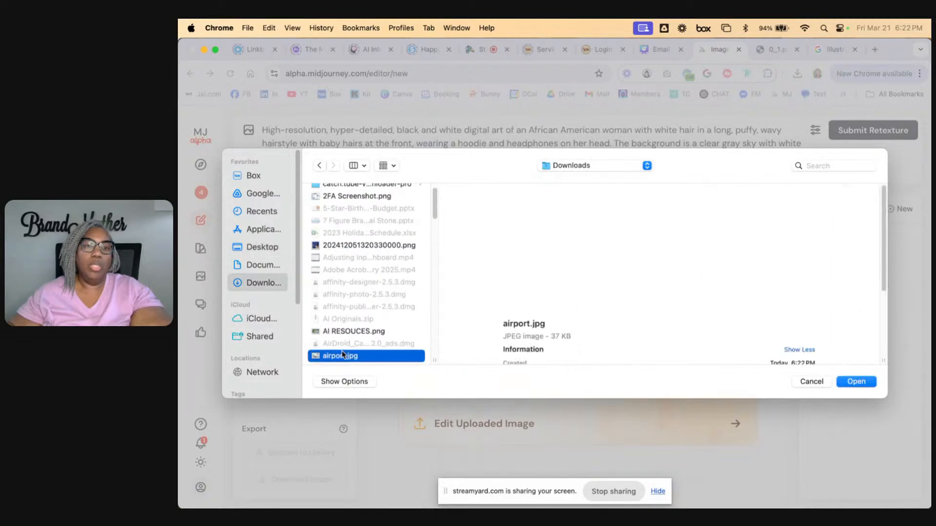
pyautogui.click(856, 382)
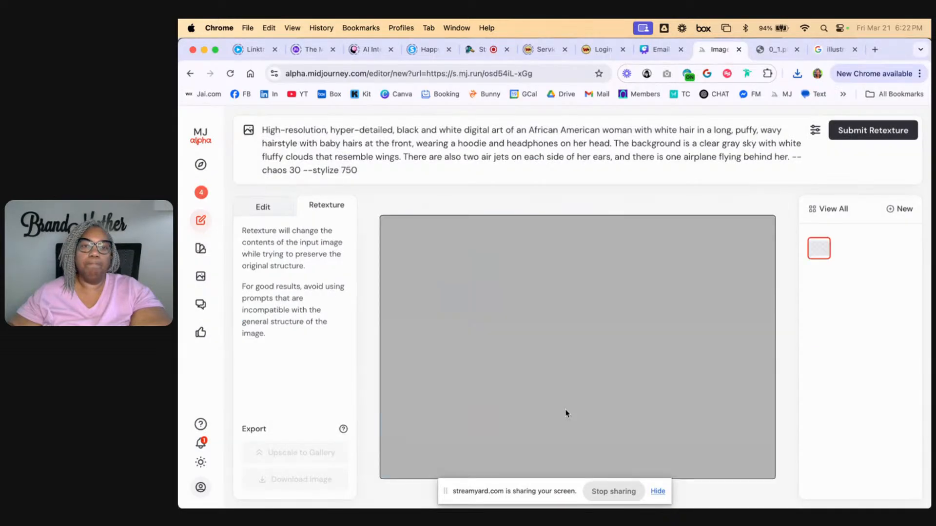
# Switch the airport image to Edit mode and replace the old prompt with a suggested one
pyautogui.click(261, 208)
pyautogui.moveTo(367, 170); pyautogui.dragTo(257, 124)
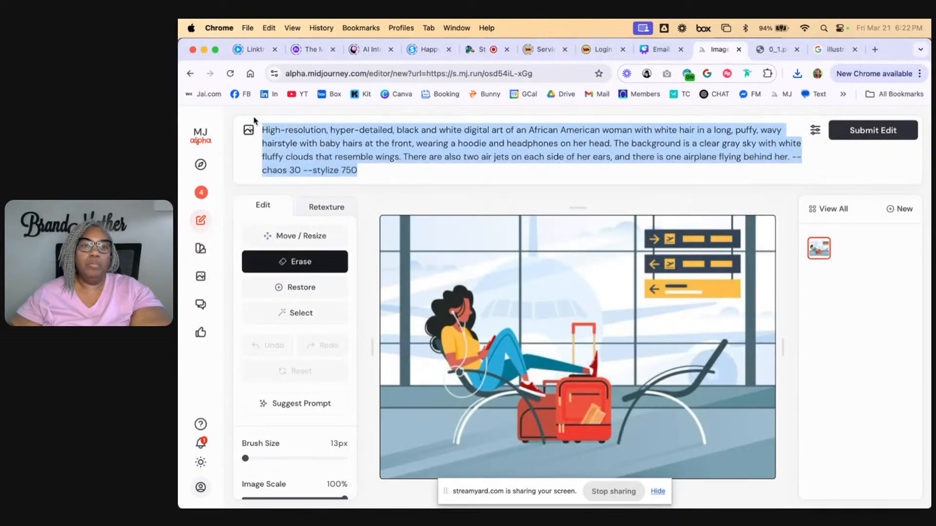
pyautogui.press('BackSpace')
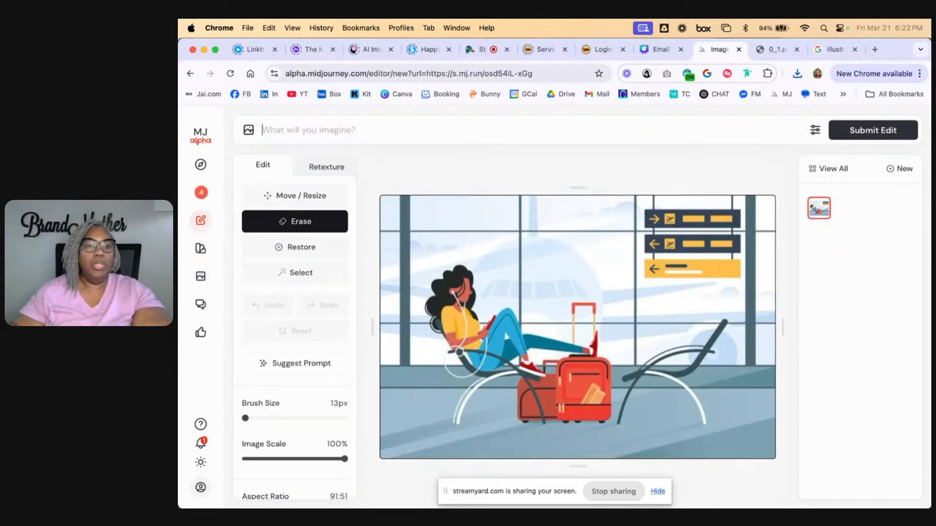
pyautogui.click(291, 370)
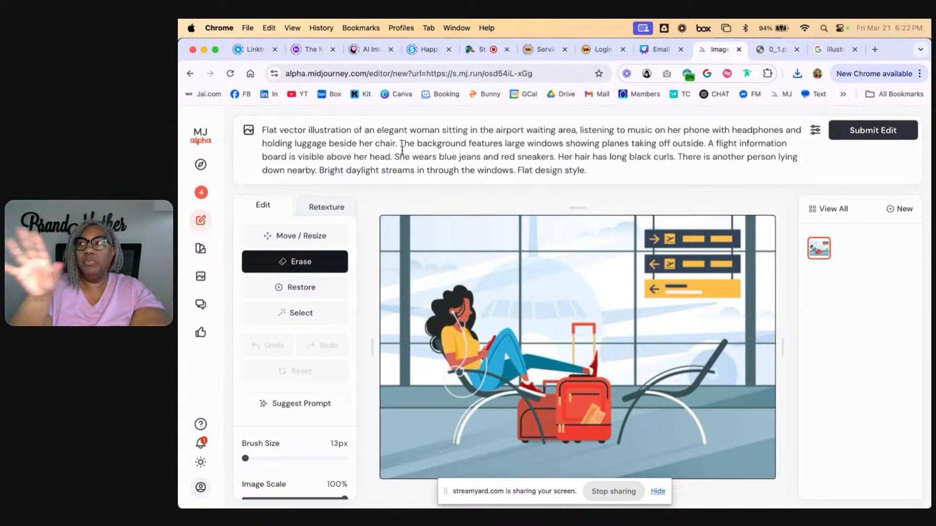
# Insert the word "grayscale" before "illustration" in the airport image prompt
pyautogui.write('bla')
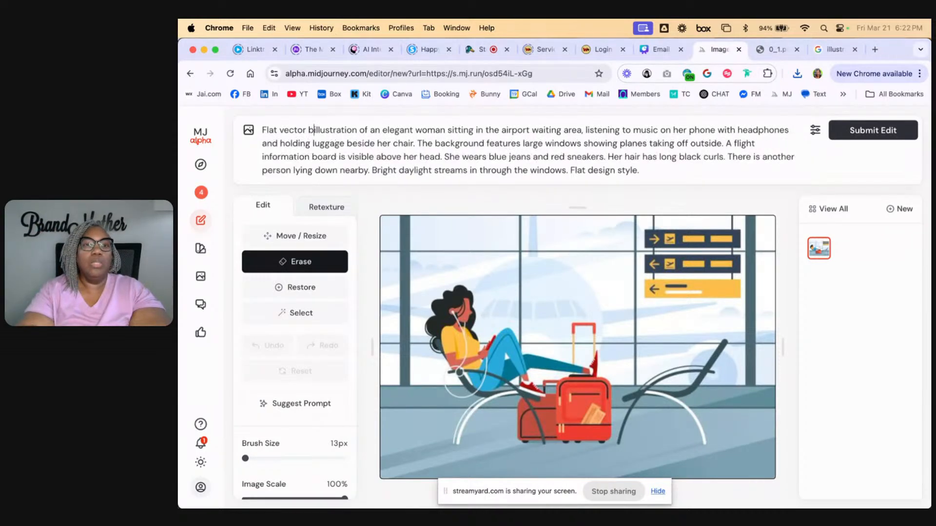
pyautogui.press('BackSpace')
pyautogui.press('BackSpace')
pyautogui.press('BackSpace')
pyautogui.write('grays')
pyautogui.write('cale')
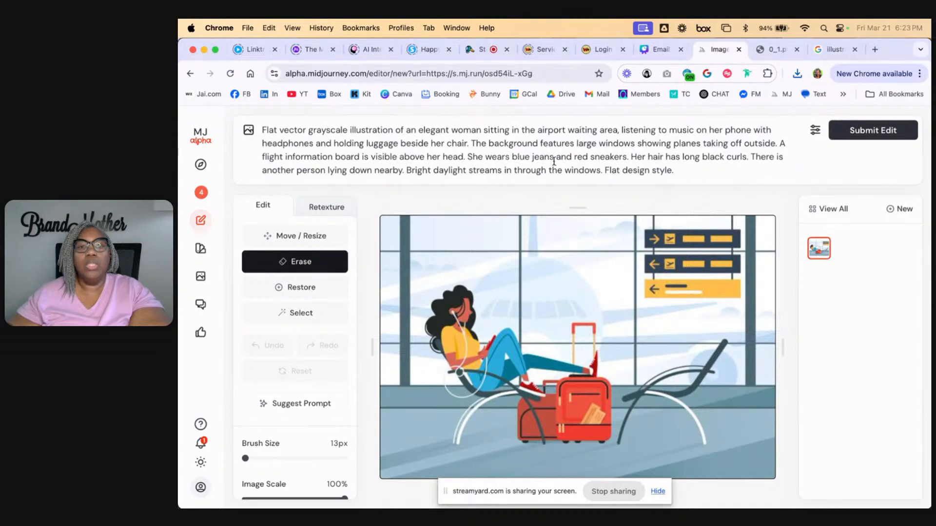
# Remove the colour words "blue", "red" and "black" describing the jeans, sneakers and curls from the prompt
pyautogui.doubleClick(519, 157)
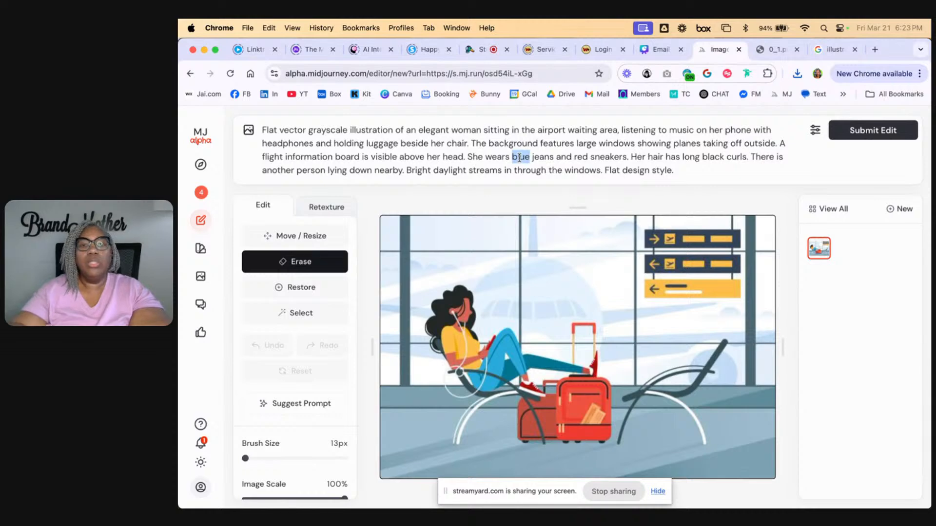
pyautogui.press('BackSpace')
pyautogui.doubleClick(560, 156)
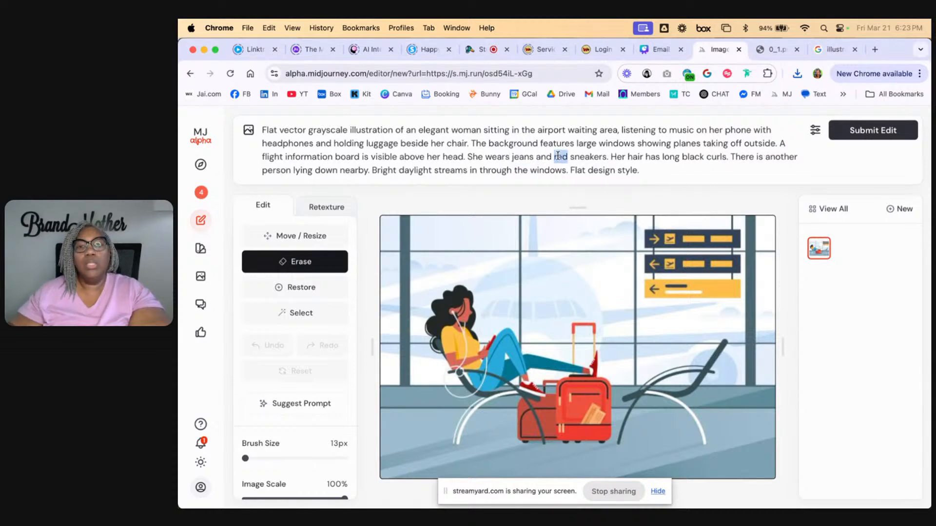
pyautogui.press('BackSpace')
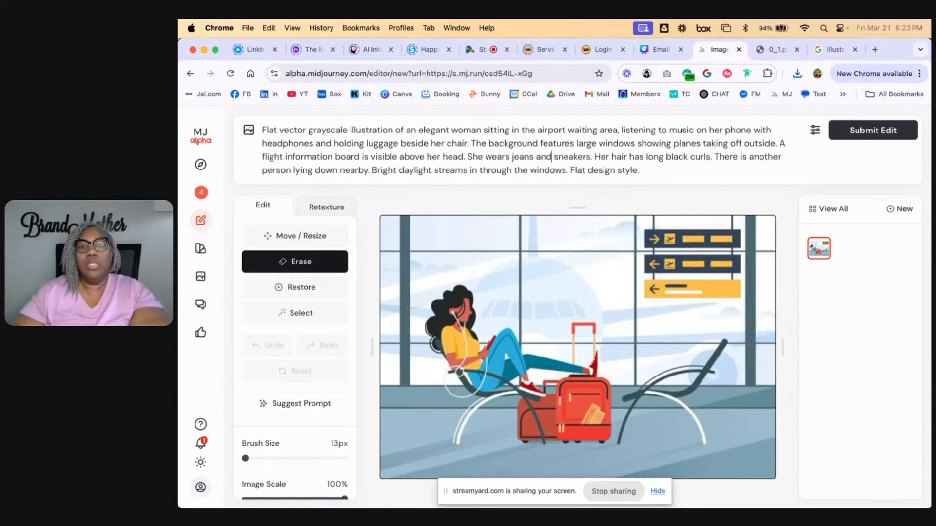
pyautogui.doubleClick(678, 157)
pyautogui.press('BackSpace')
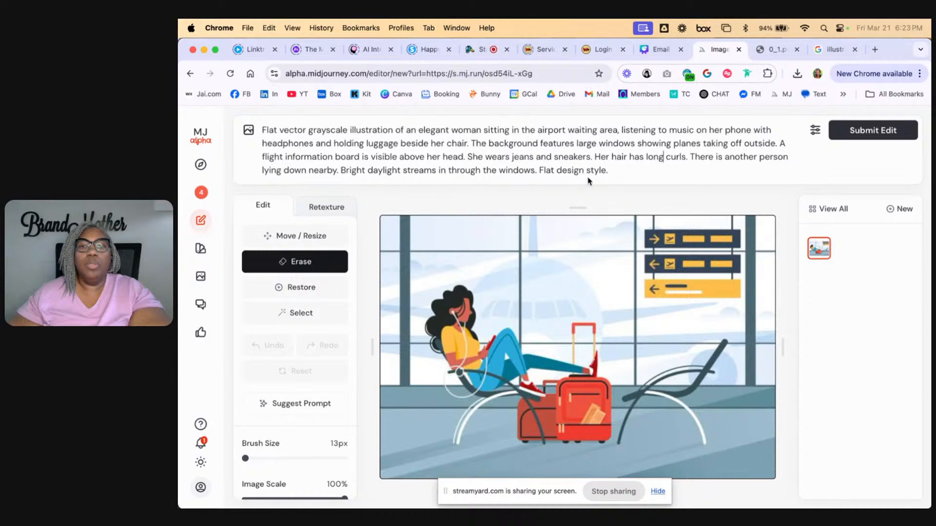
# Switch the airport image to Retexture mode and submit the grayscale prompt
pyautogui.click(903, 131)
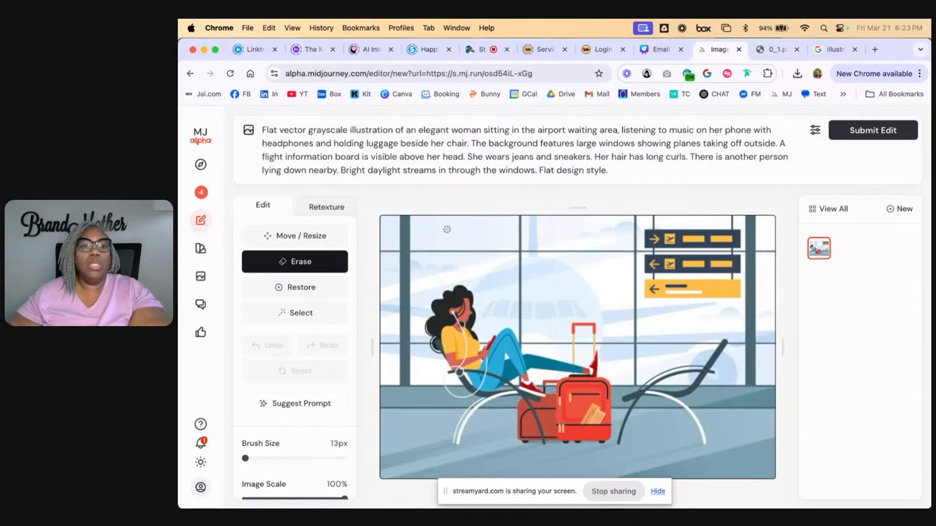
pyautogui.click(336, 207)
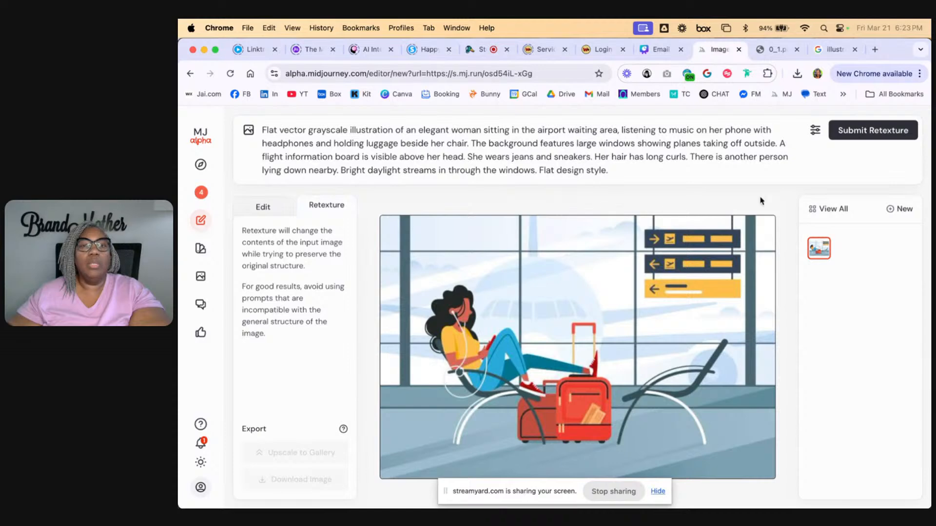
pyautogui.click(859, 136)
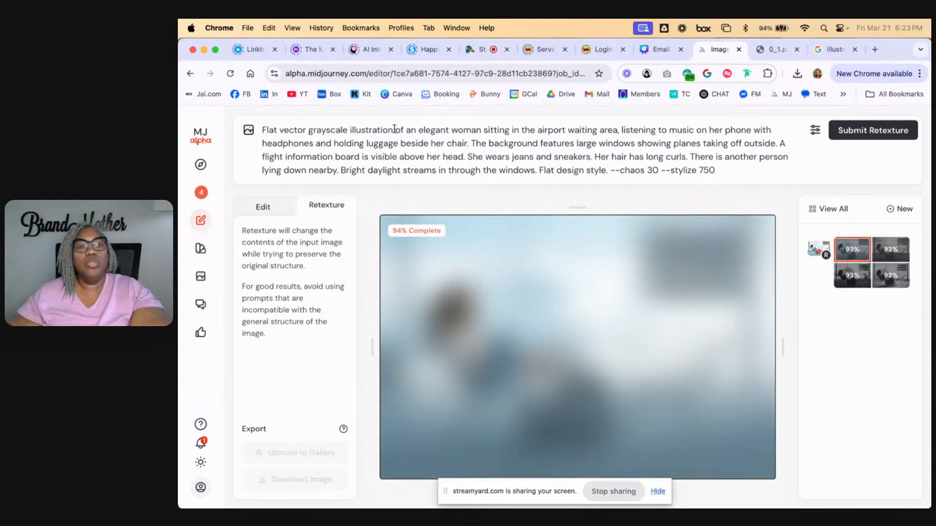
# Replace the prompt's opening words "Flat vector grayscale illustration" with "realistic"
pyautogui.moveTo(394, 129); pyautogui.dragTo(261, 135)
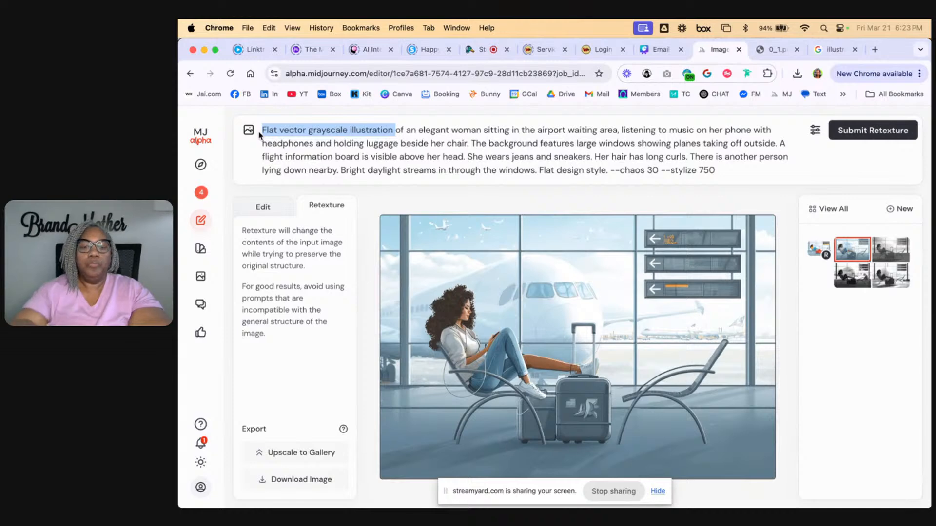
pyautogui.write('photo')
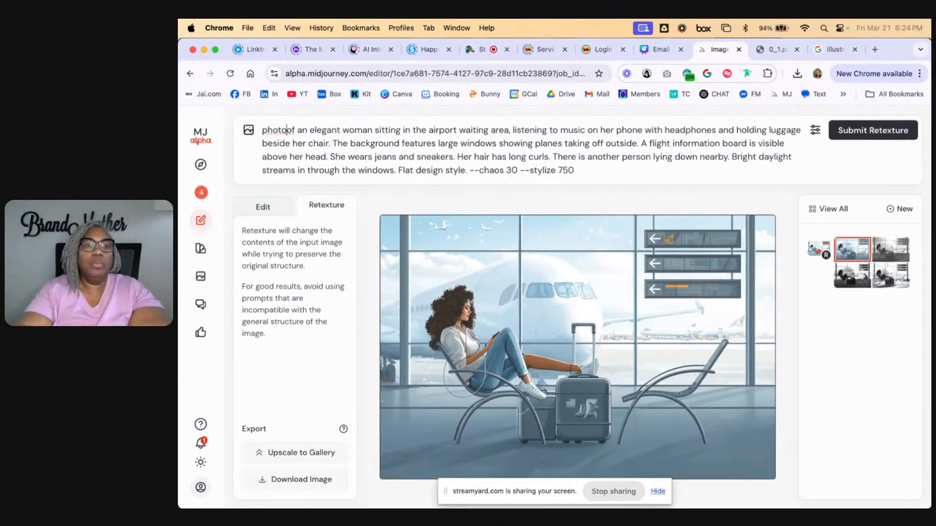
pyautogui.press('BackSpace')
pyautogui.press('BackSpace')
pyautogui.press('BackSpace')
pyautogui.press('BackSpace')
pyautogui.press('BackSpace')
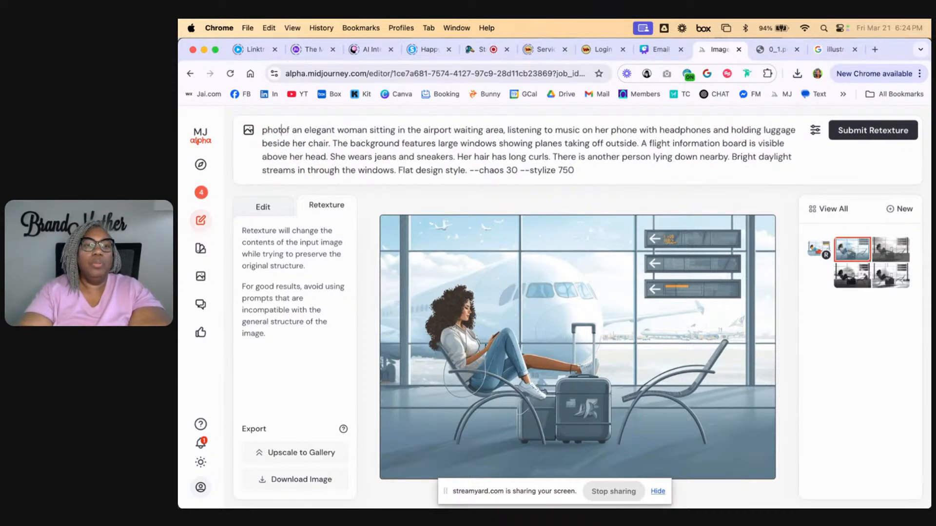
pyautogui.write('realistic')
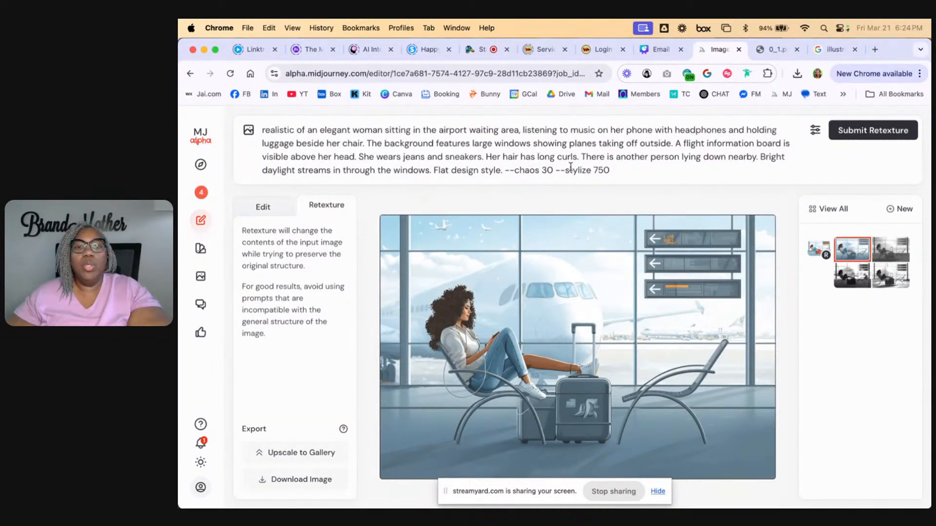
# Add "dark" before "curls", "blue" before "jeans" and "red" before "sneakers" in the prompt
pyautogui.click(553, 157)
pyautogui.write('dark ')
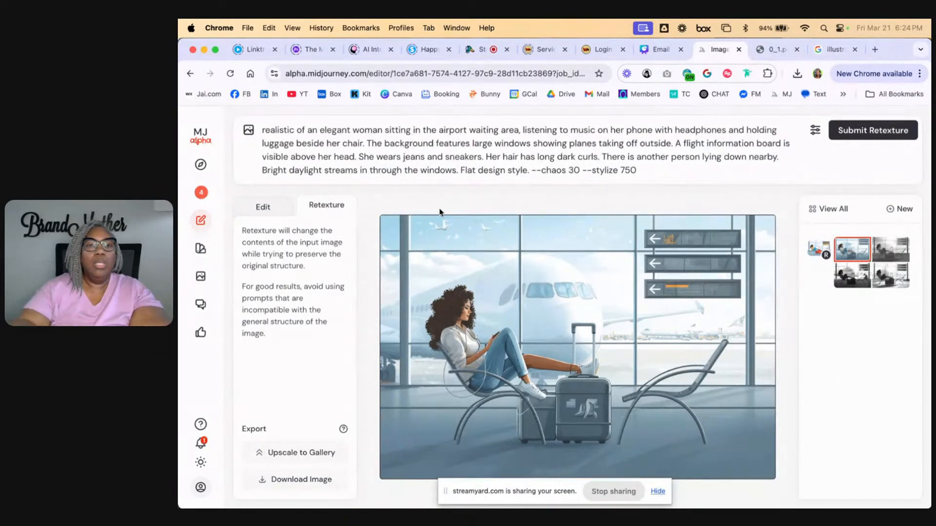
pyautogui.write('blue ')
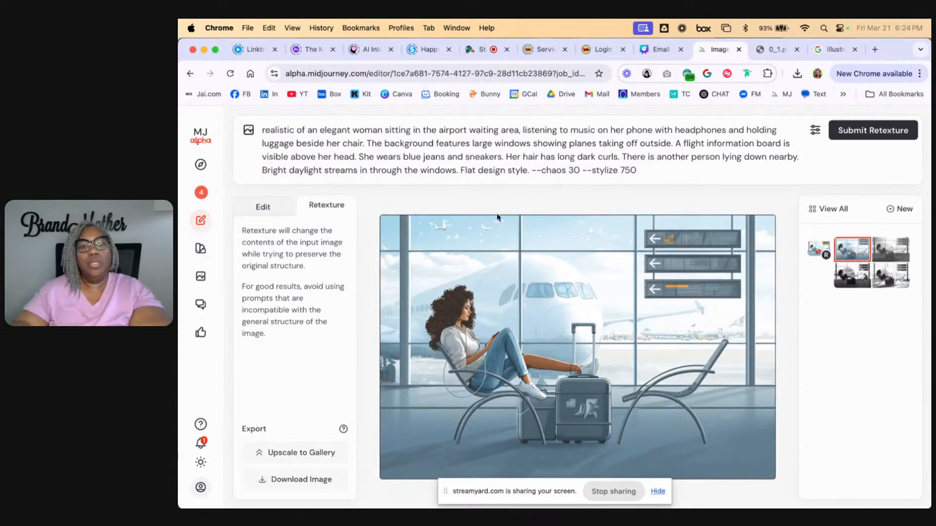
pyautogui.write('red')
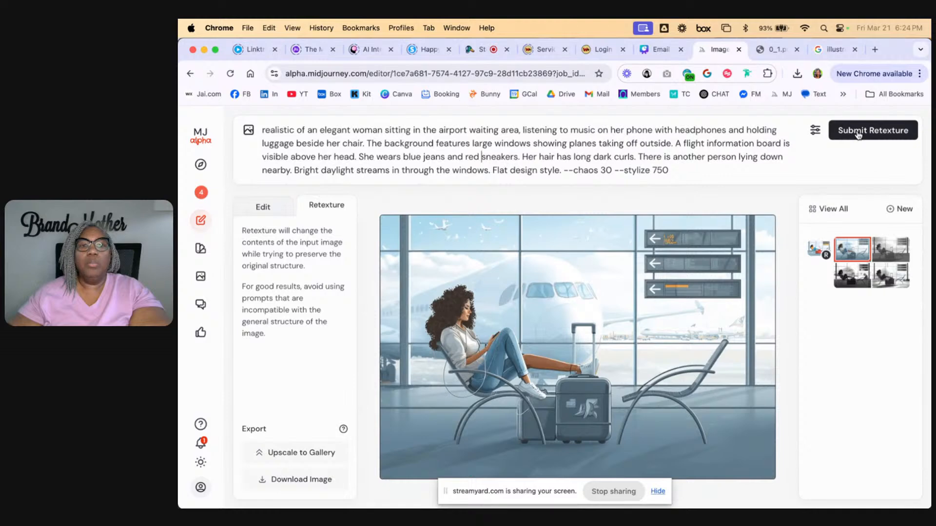
# Insert "photo" after "realistic" in the prompt and submit the retexture
pyautogui.click(296, 131)
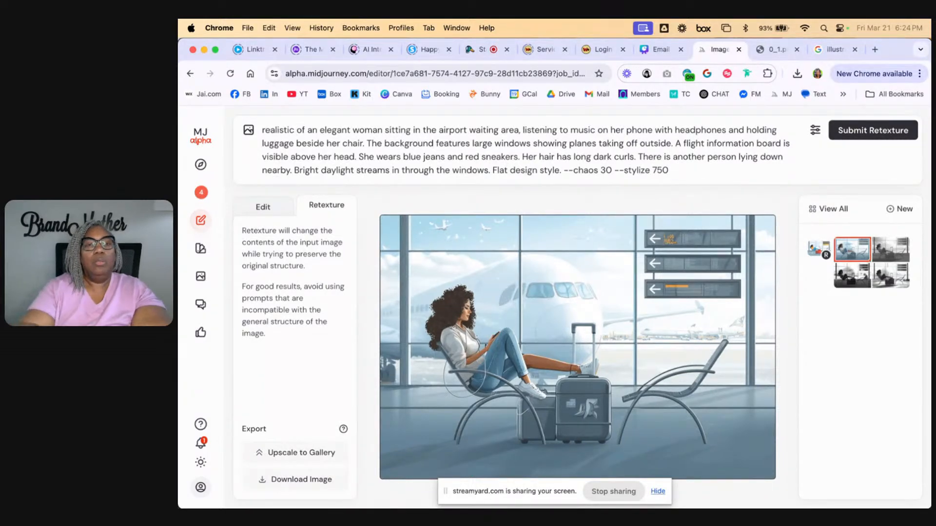
pyautogui.write('phtos')
pyautogui.press('BackSpace')
pyautogui.press('BackSpace')
pyautogui.press('BackSpace')
pyautogui.press('BackSpace')
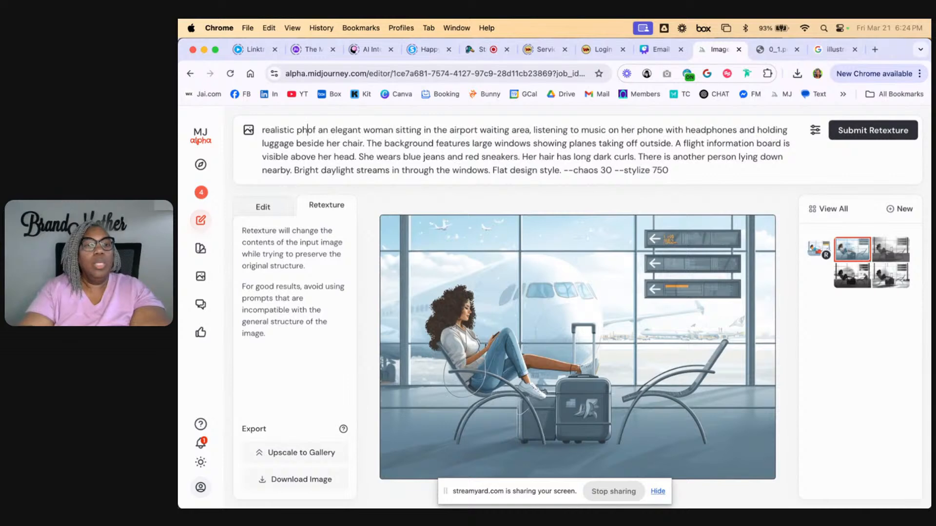
pyautogui.write('oto')
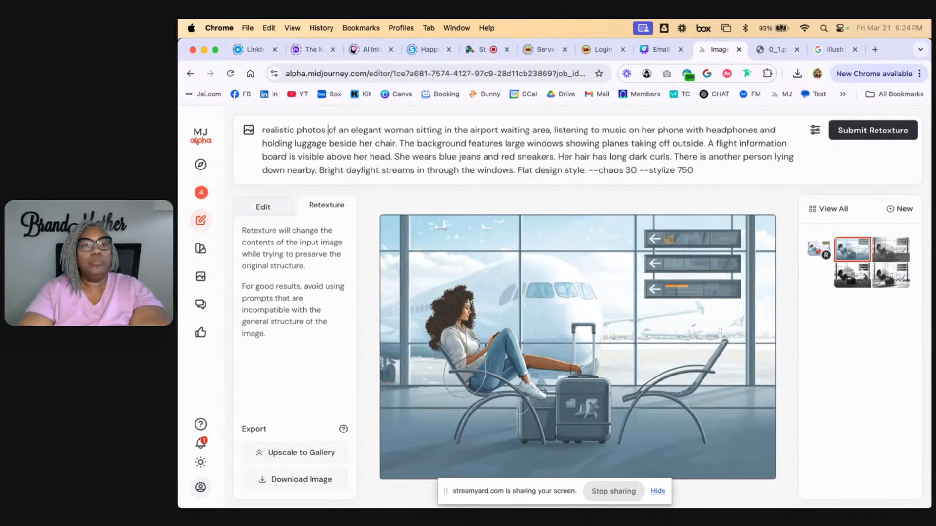
pyautogui.press('Return')
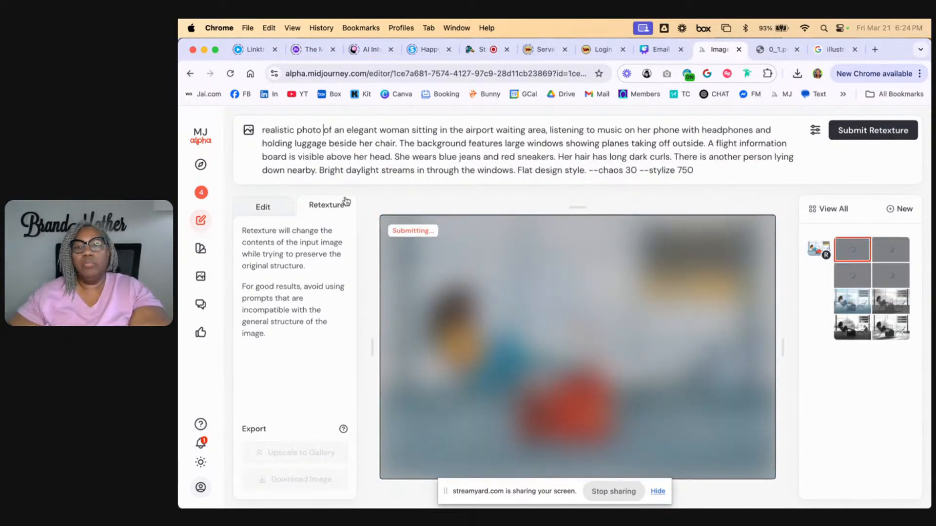
# Compare the four grayscale retexture variations with each other and with the original airport illustration
pyautogui.click(885, 335)
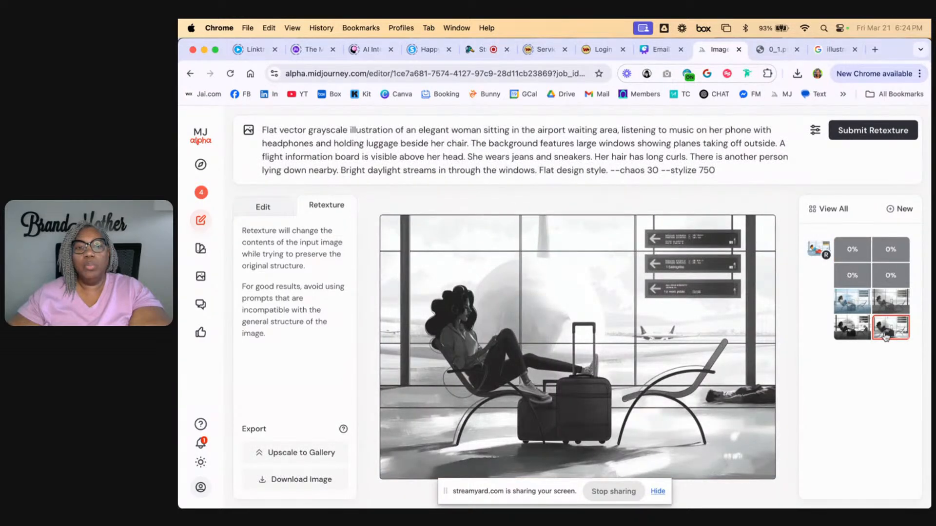
pyautogui.click(852, 328)
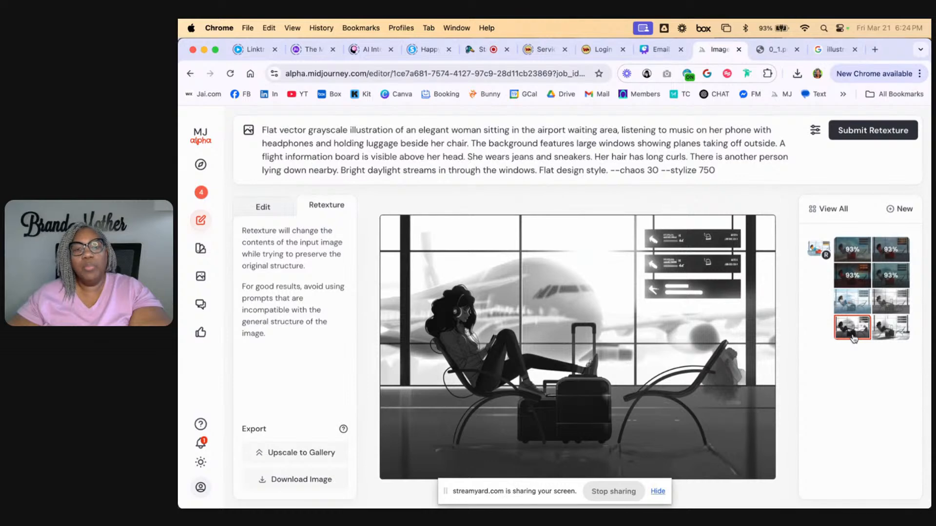
pyautogui.click(850, 303)
pyautogui.click(887, 302)
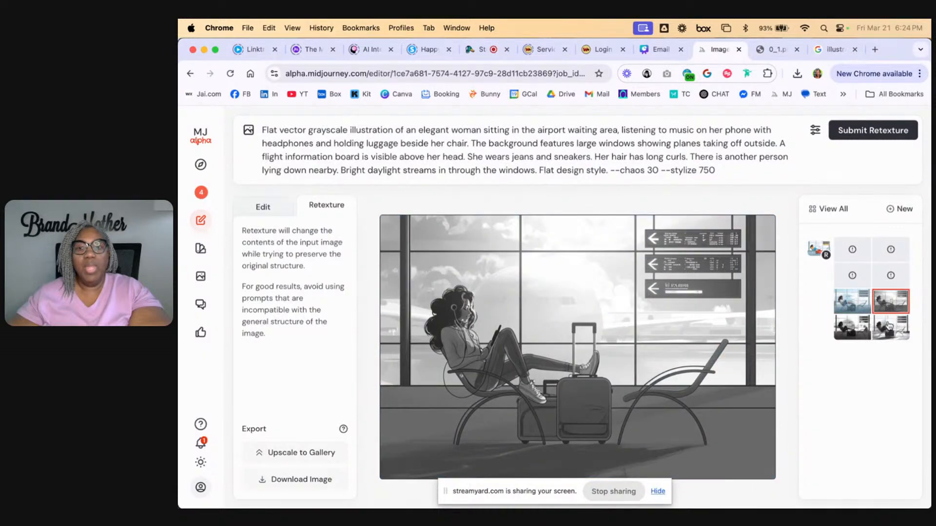
pyautogui.click(852, 308)
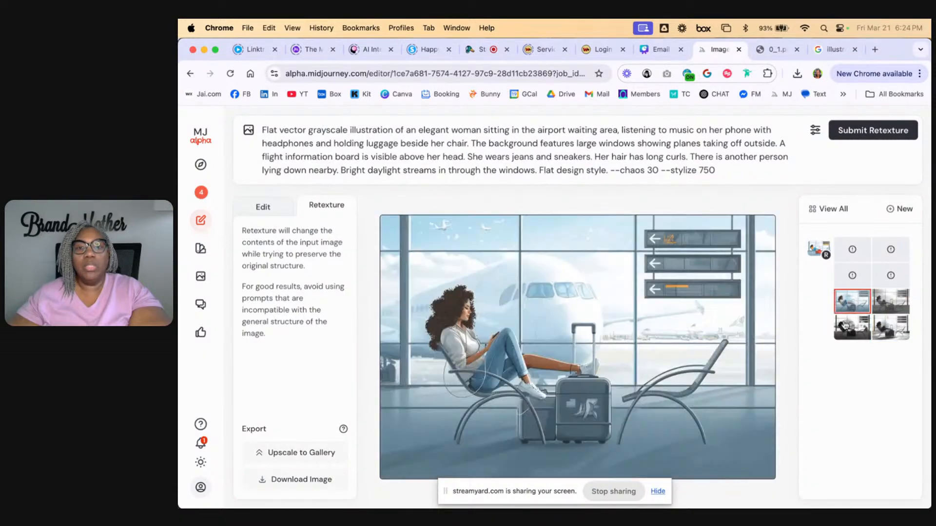
pyautogui.click(885, 306)
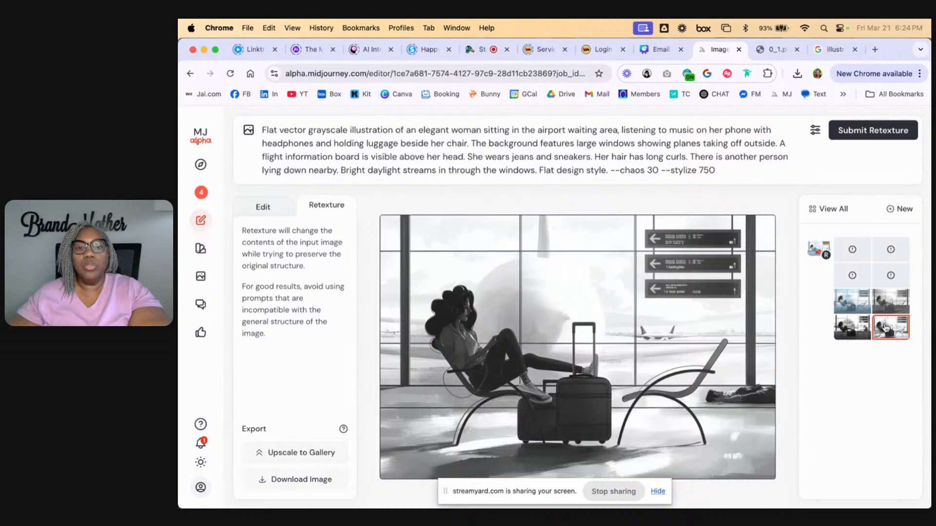
pyautogui.click(846, 340)
pyautogui.click(815, 250)
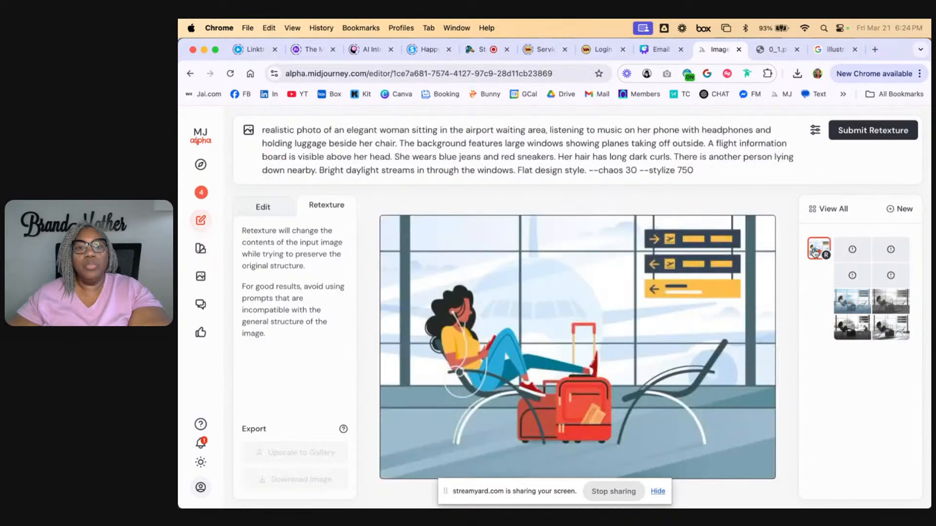
pyautogui.click(847, 312)
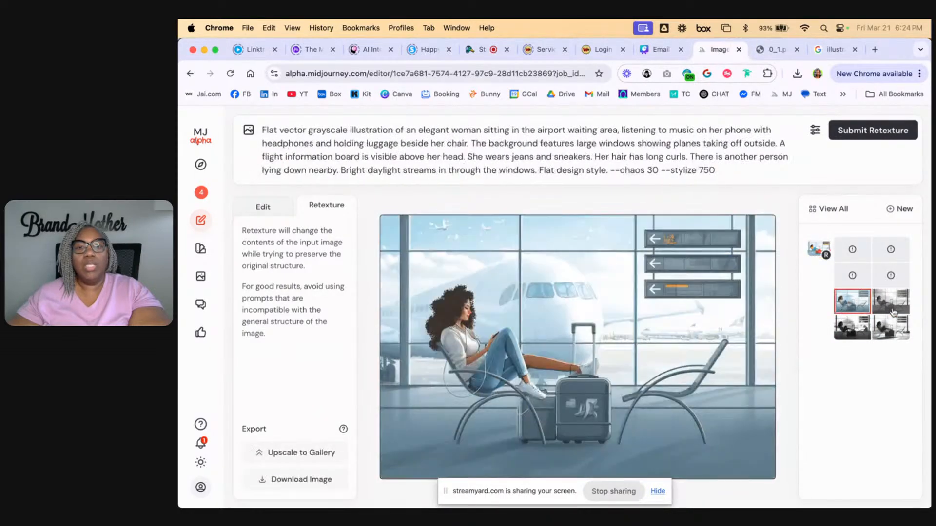
pyautogui.click(897, 310)
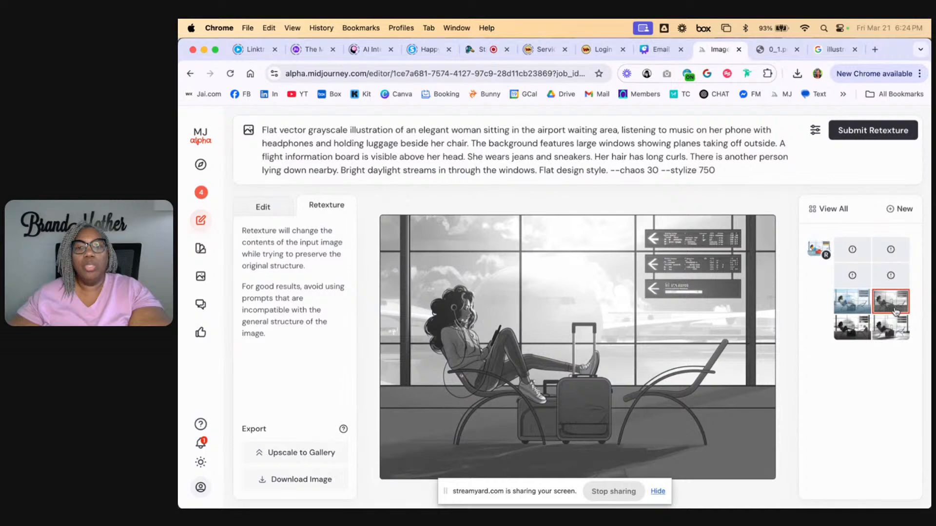
pyautogui.click(892, 329)
pyautogui.click(849, 337)
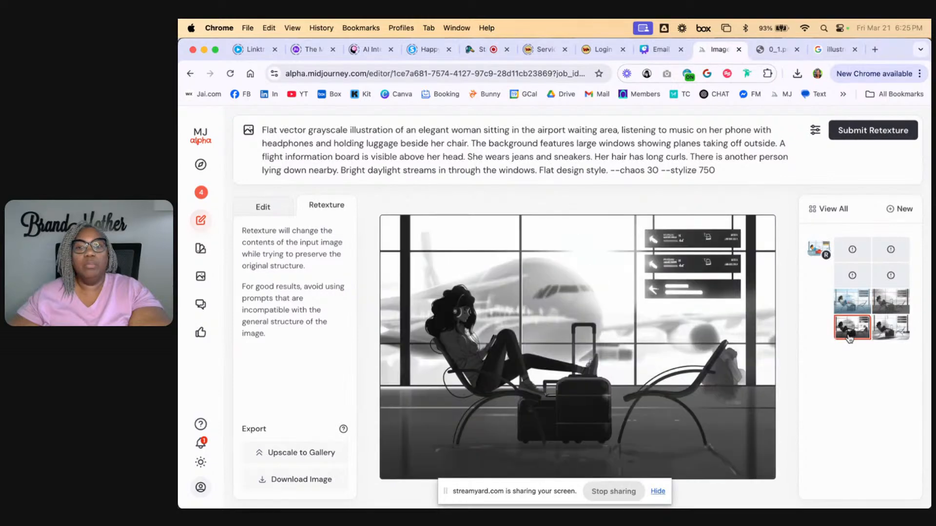
# Open the first image of the realistic photo retexture batch and remove that batch from the session
pyautogui.moveTo(860, 259)
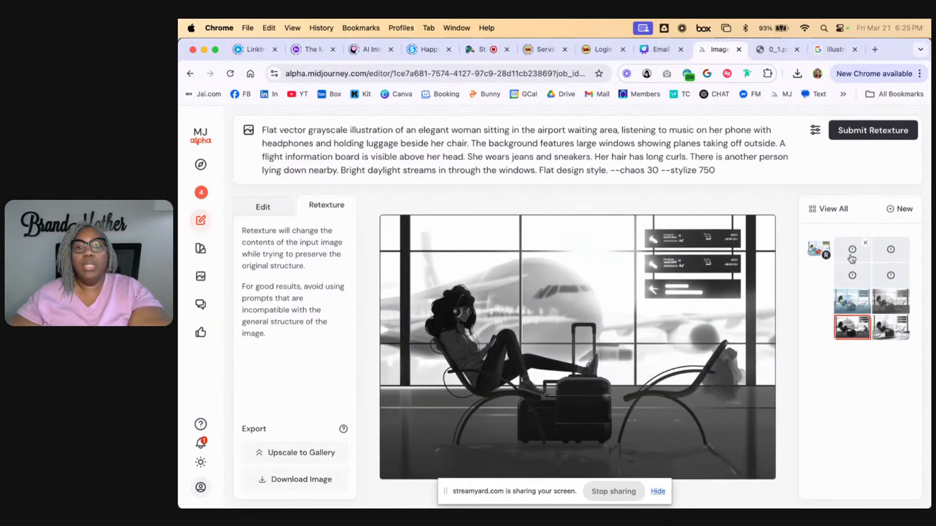
pyautogui.click(851, 251)
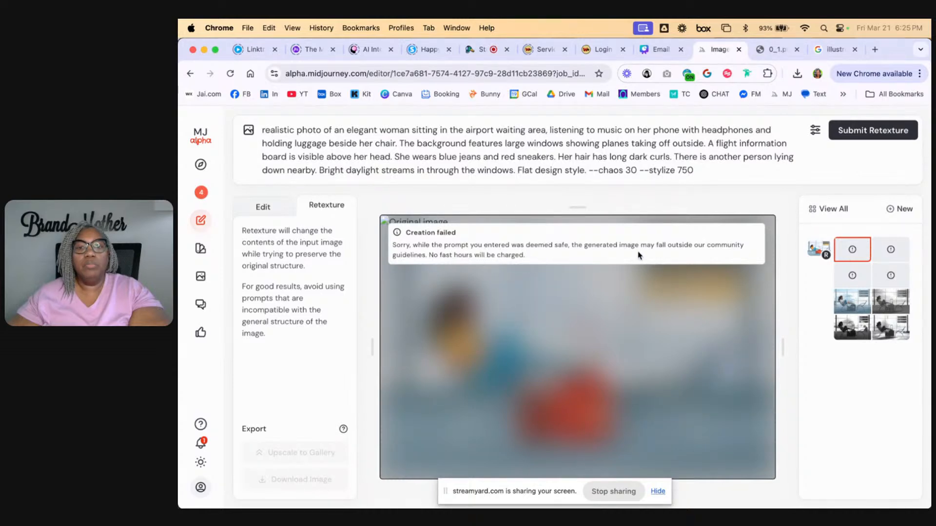
pyautogui.click(868, 244)
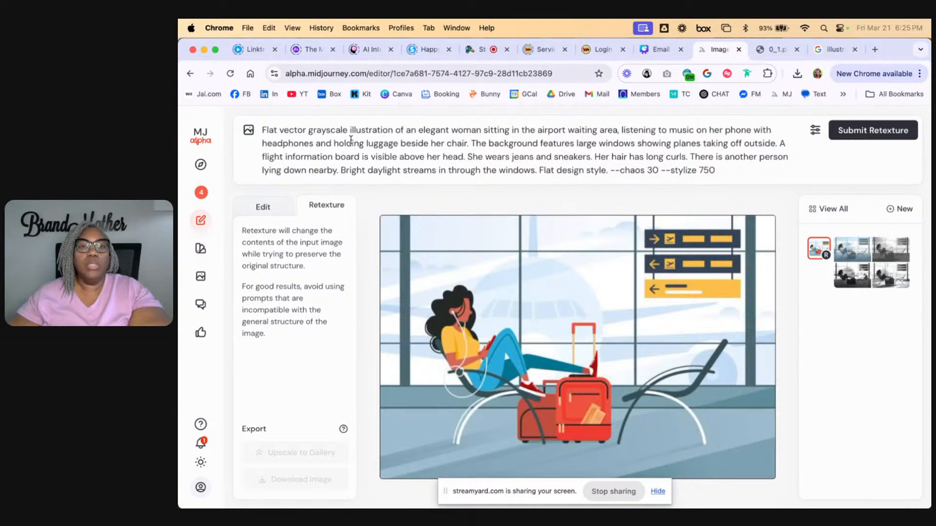
# Replace "Flat vector grayscale" at the start of the retexture prompt with "realistic photo"
pyautogui.doubleClick(319, 130)
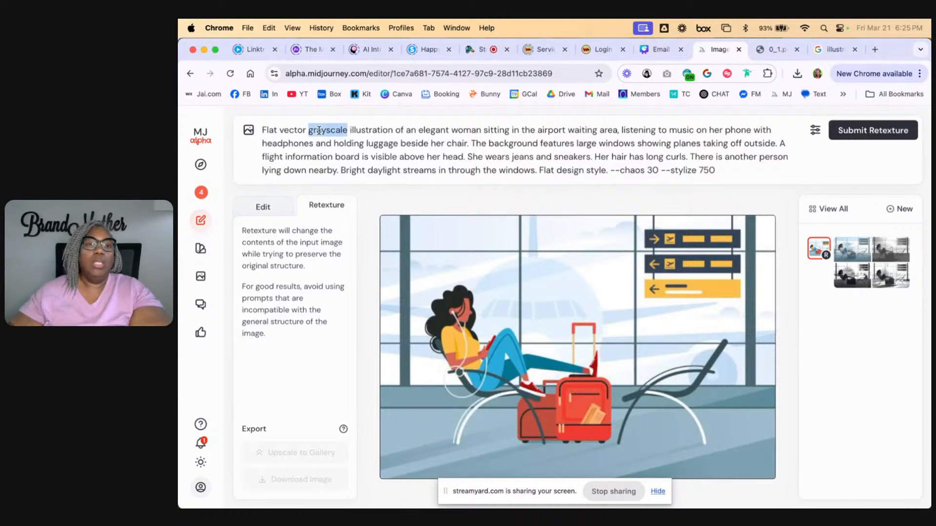
pyautogui.click(330, 131)
pyautogui.moveTo(346, 129); pyautogui.dragTo(251, 130)
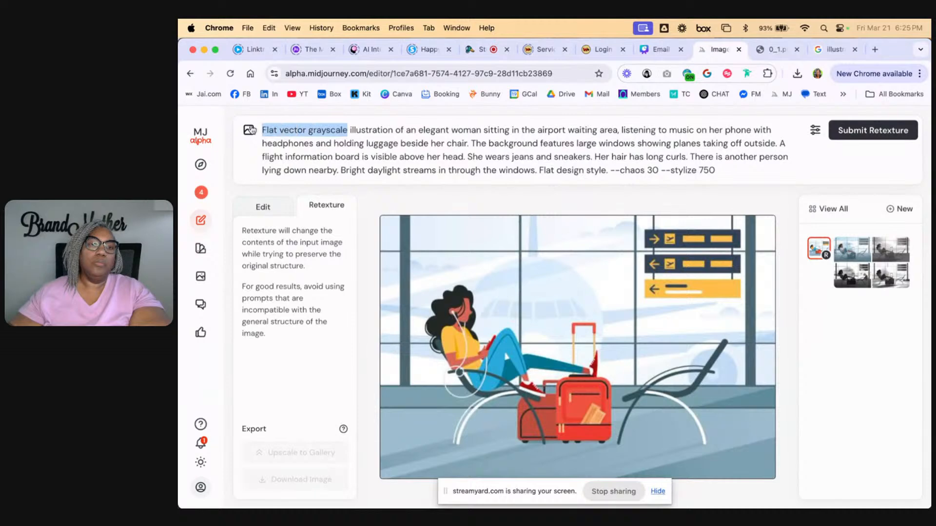
pyautogui.write('rea')
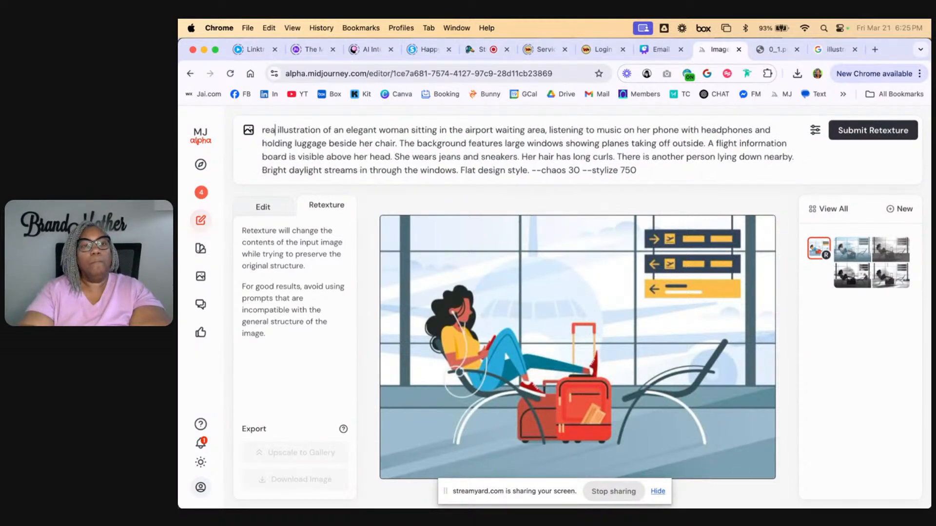
pyautogui.write('list')
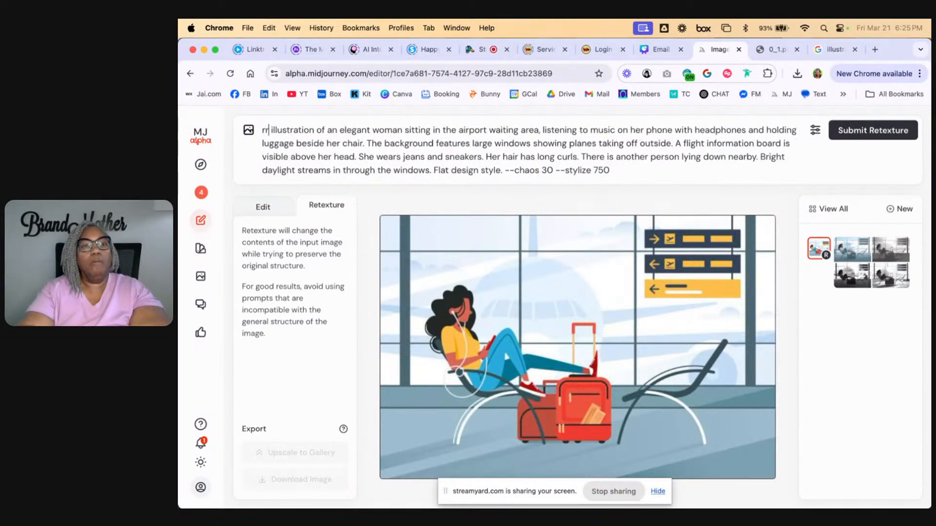
pyautogui.write('ic phto')
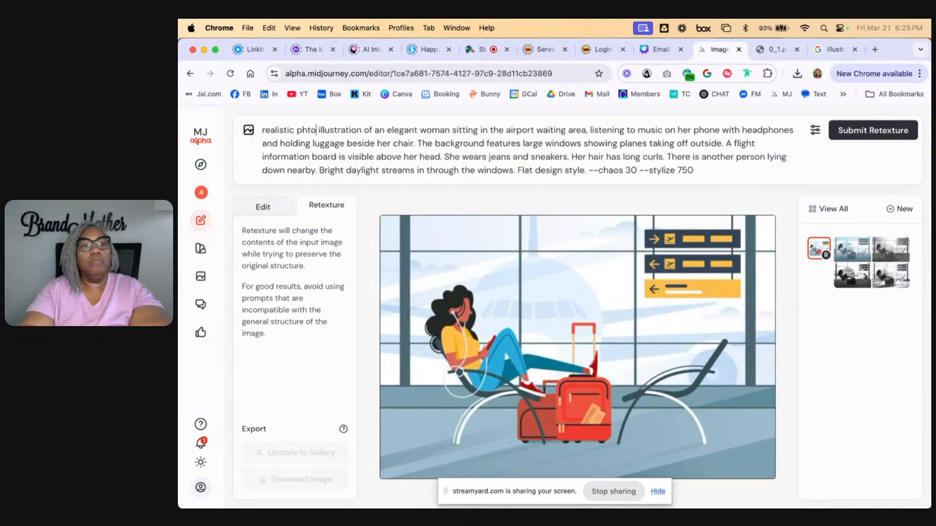
pyautogui.press('BackSpace')
pyautogui.press('BackSpace')
pyautogui.write('oto')
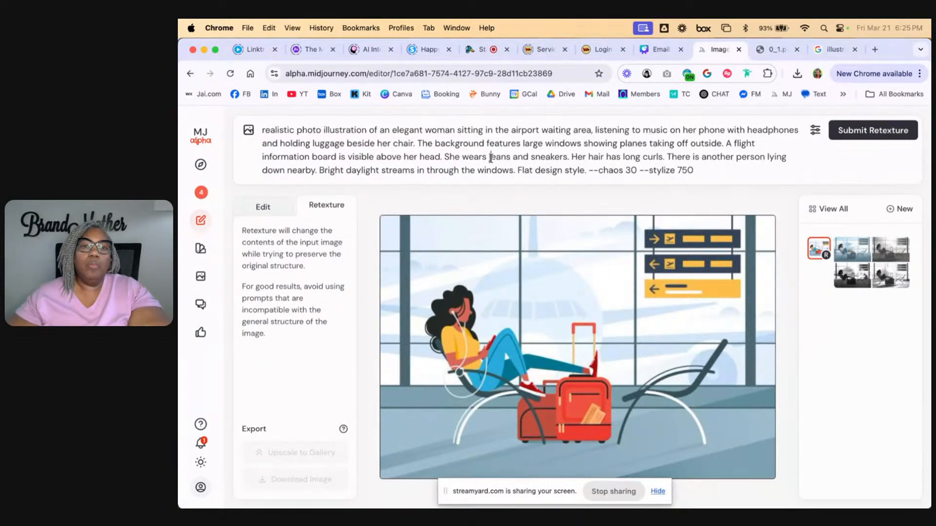
pyautogui.write('blue')
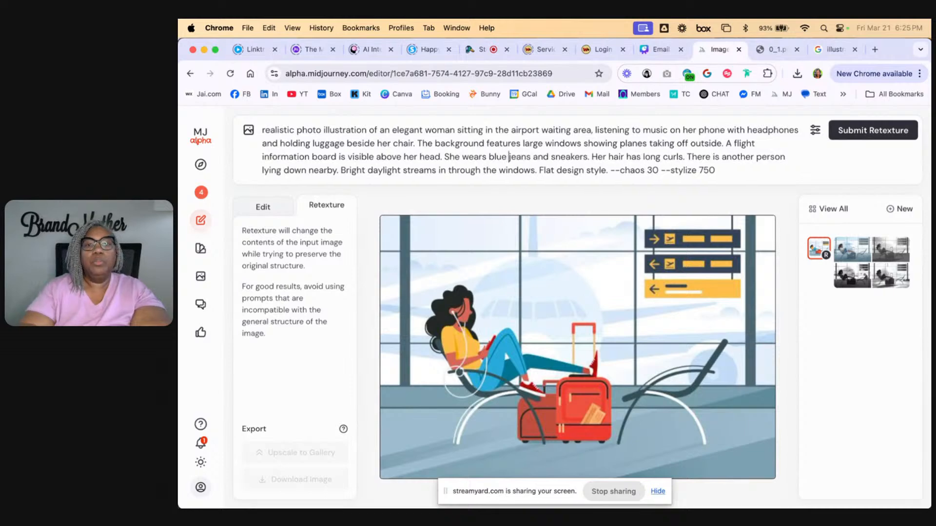
# Add "blue" before "jeans", "red" before "sneakers" and "black" before "long curls" in the prompt, and submit the retexture
pyautogui.click(551, 157)
pyautogui.write('red')
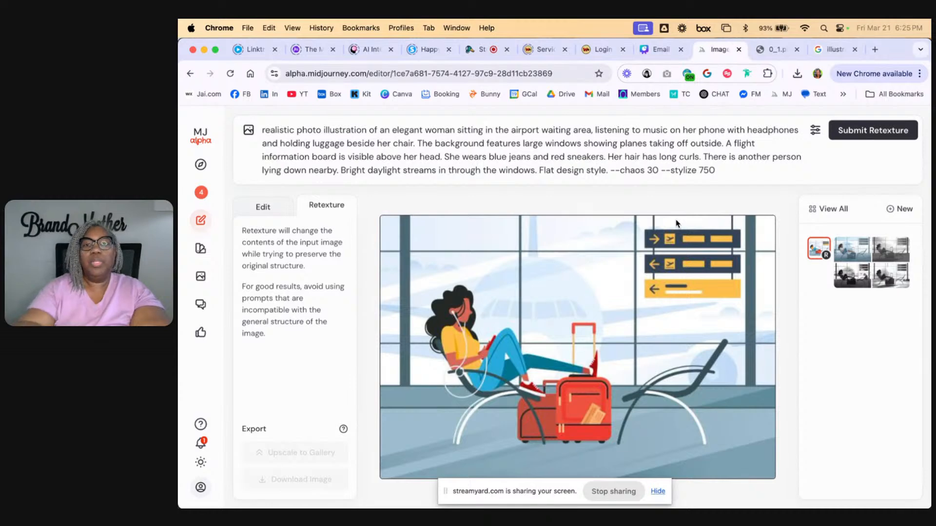
pyautogui.click(682, 156)
pyautogui.write('black')
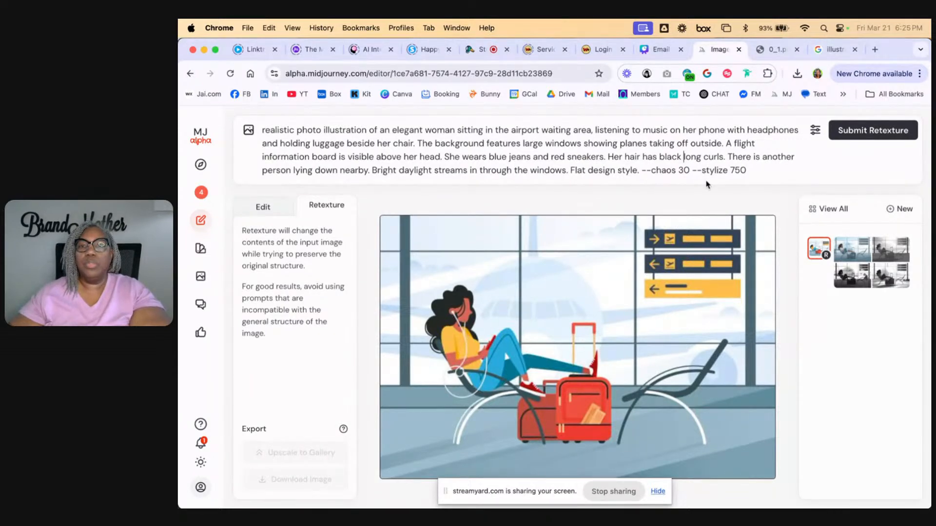
pyautogui.click(878, 138)
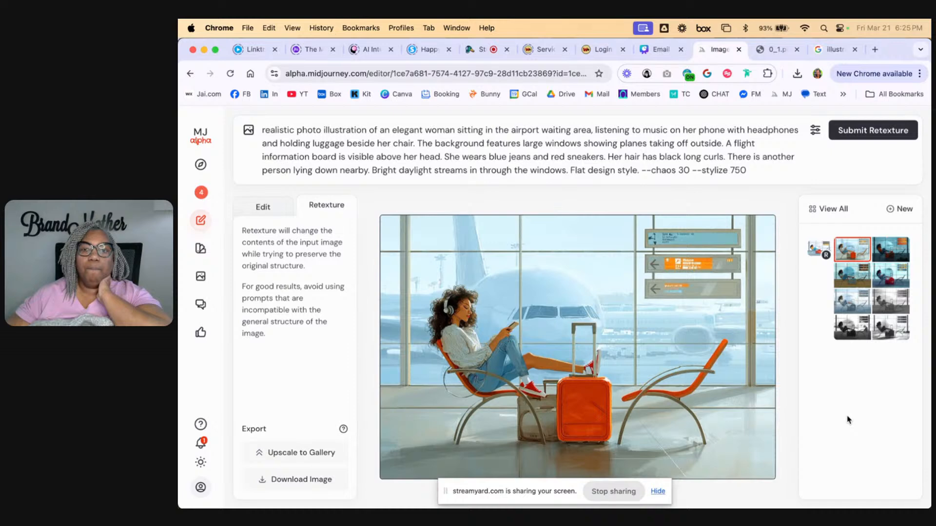
# Compare the four variations of the realistic photo illustration retexture, ending on the first one
pyautogui.click(894, 257)
pyautogui.click(896, 287)
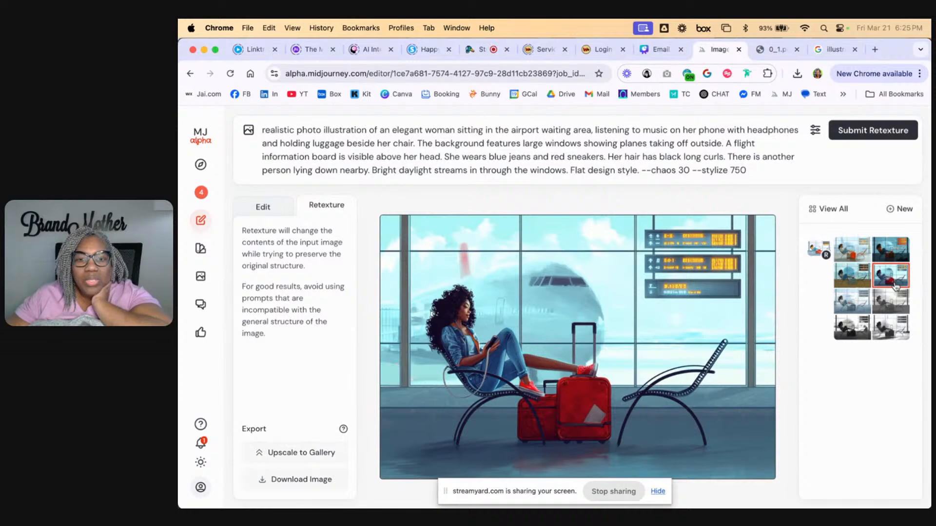
pyautogui.click(860, 286)
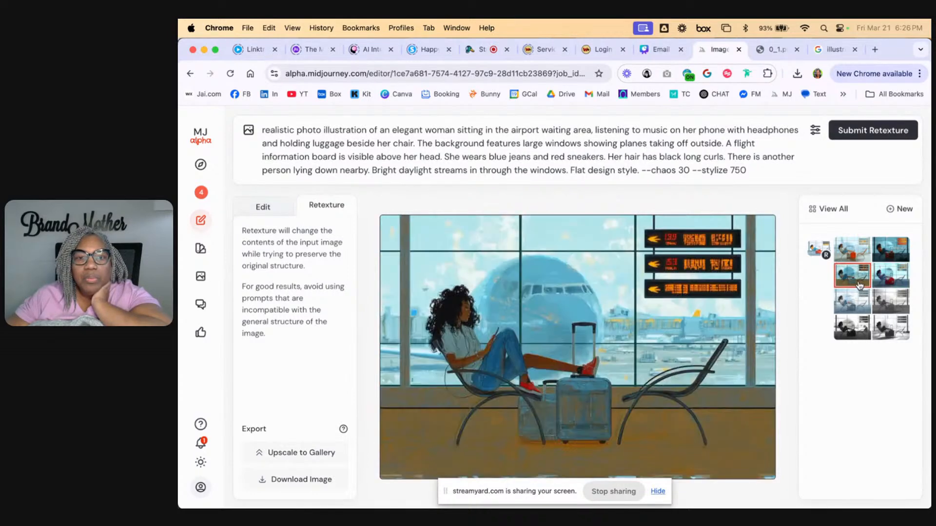
pyautogui.click(890, 284)
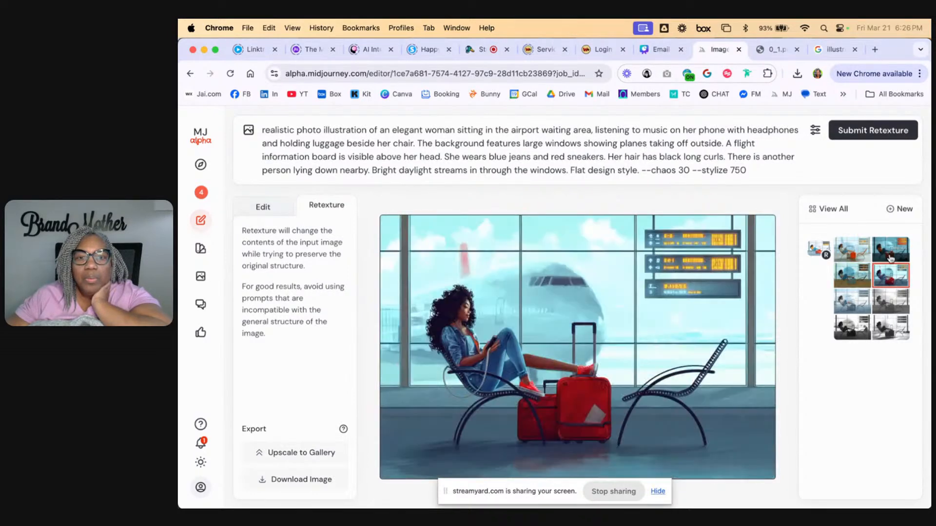
pyautogui.click(890, 258)
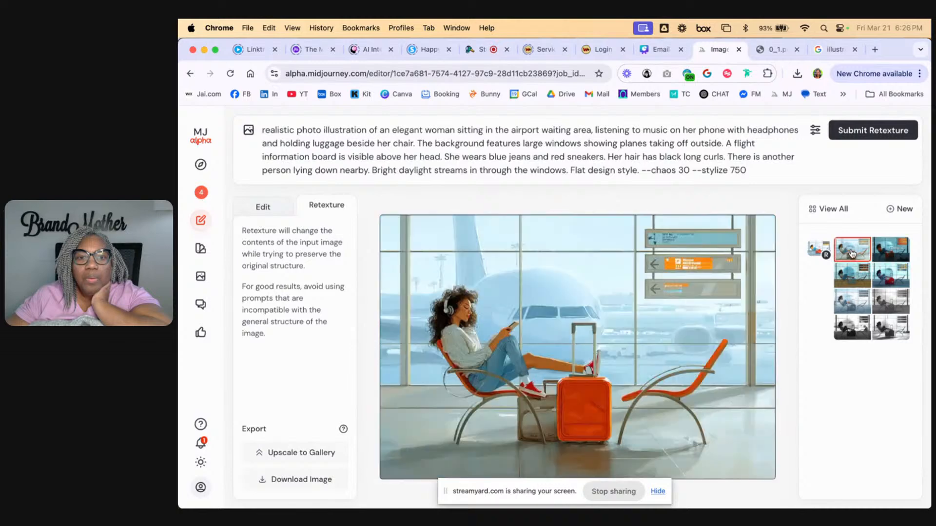
pyautogui.click(852, 254)
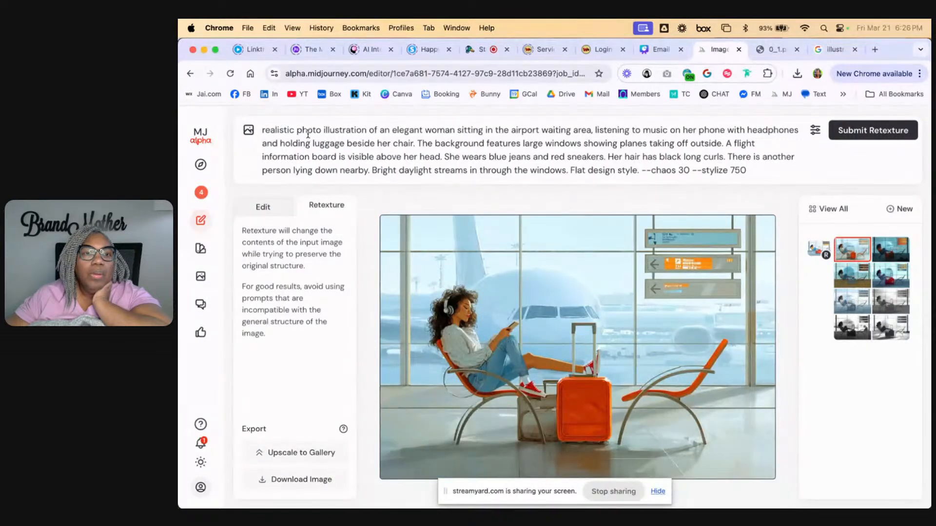
# Replace "realistic photo illustration" in the prompt with "travel photography" and submit the retexture
pyautogui.moveTo(321, 130); pyautogui.dragTo(258, 130)
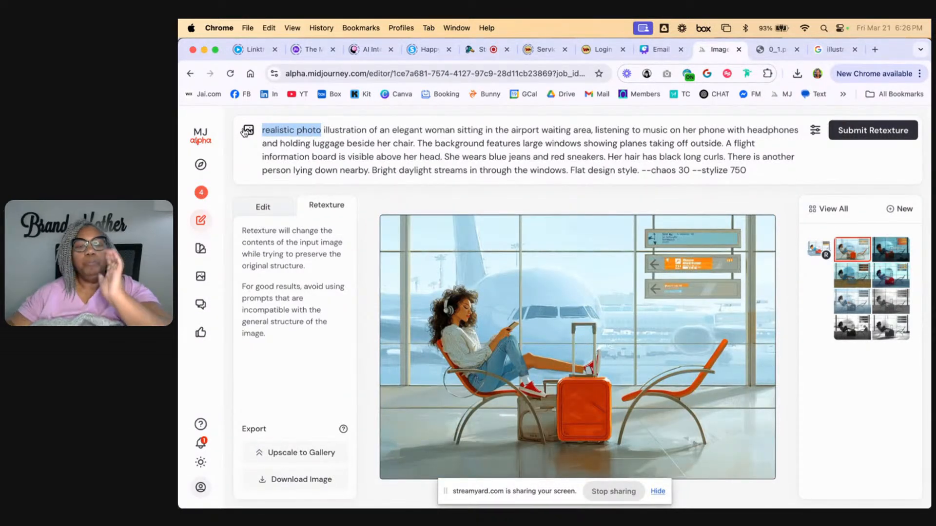
pyautogui.write('travel p')
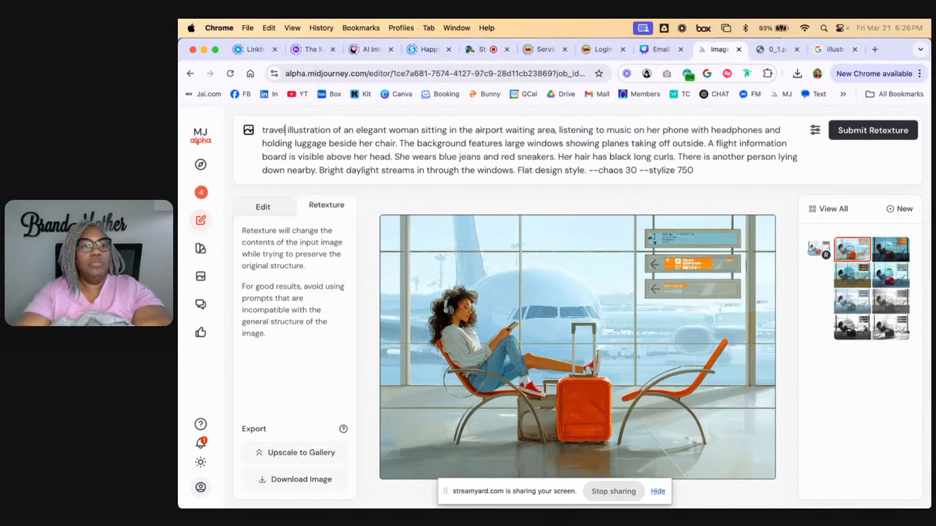
pyautogui.write('hotography')
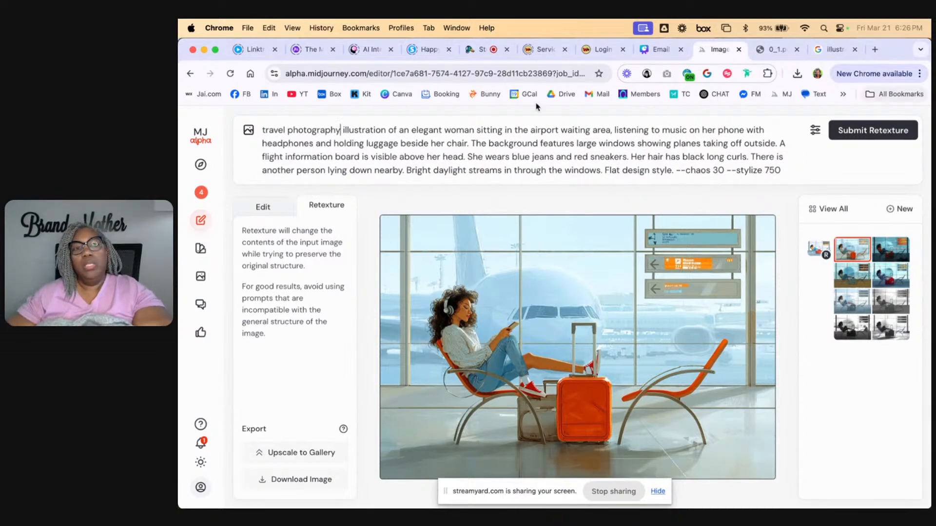
pyautogui.doubleClick(373, 129)
pyautogui.press('BackSpace')
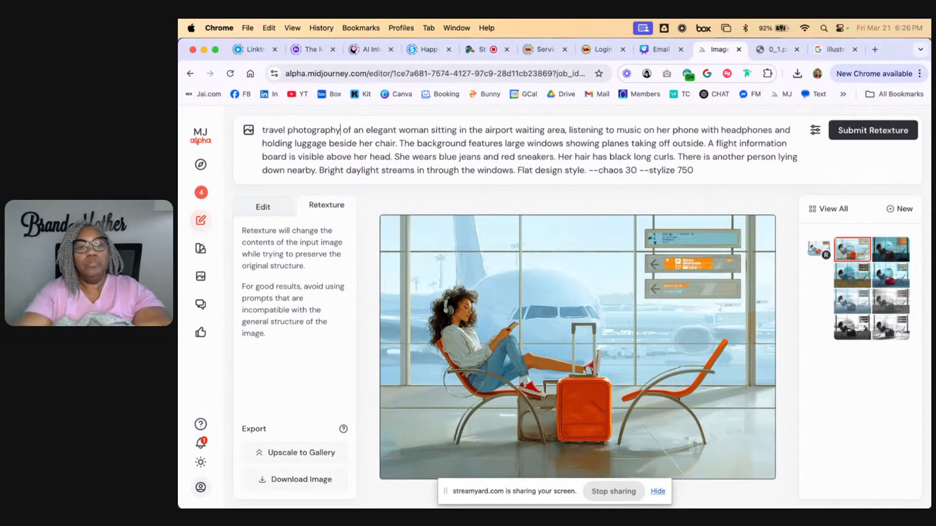
pyautogui.click(867, 132)
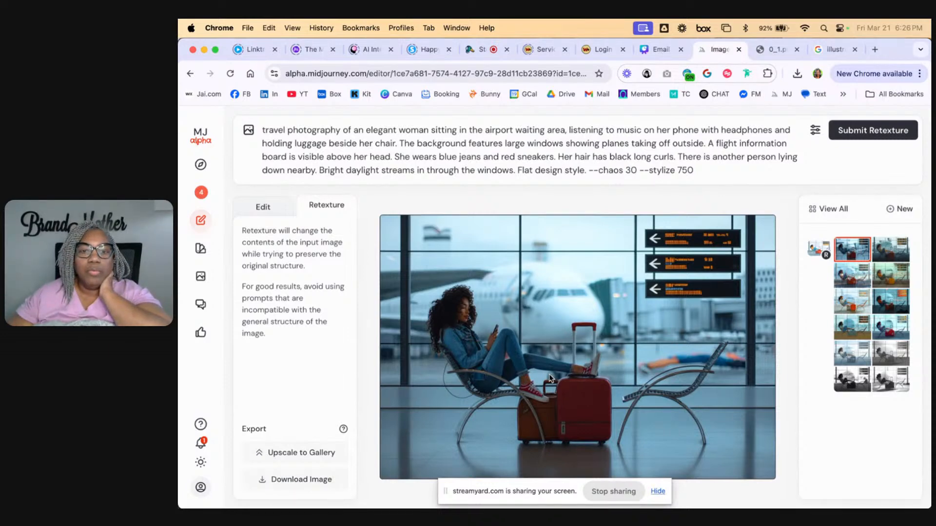
# Compare the four variations of the travel photography retexture, ending on the first one
pyautogui.click(900, 249)
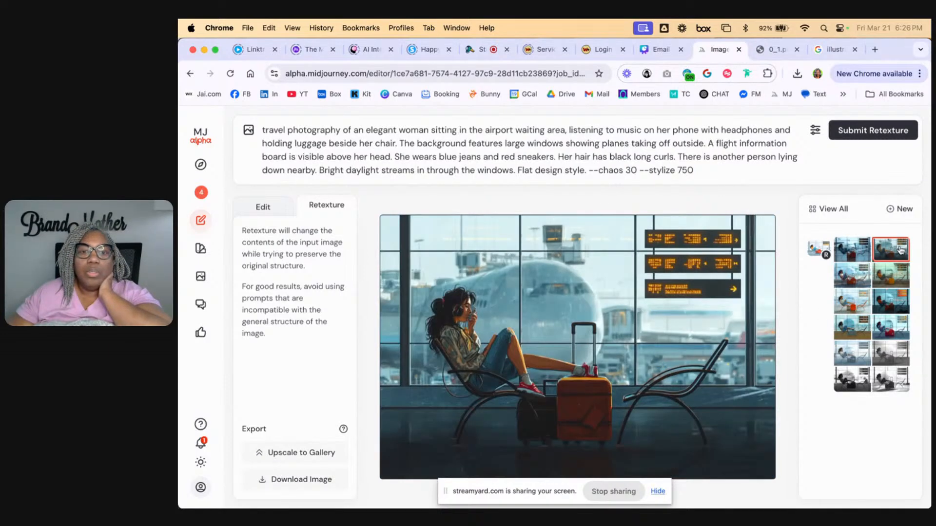
pyautogui.click(895, 277)
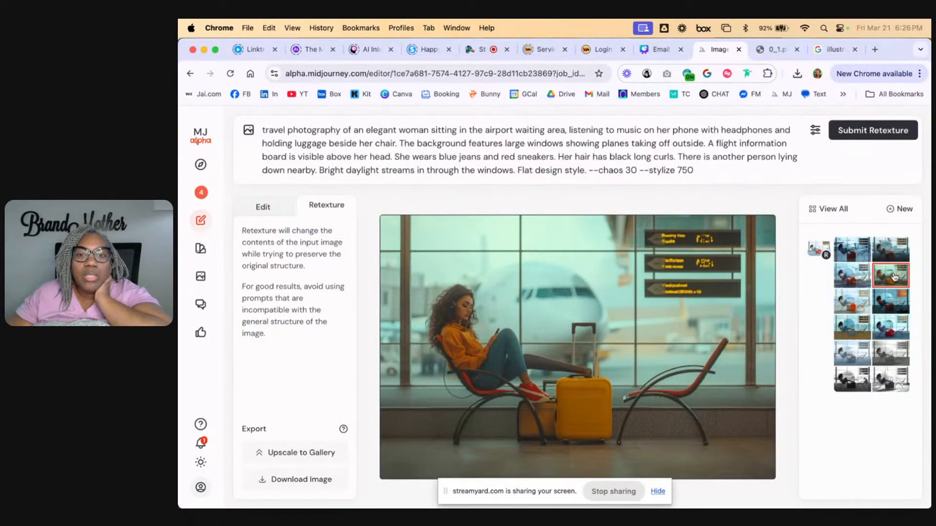
pyautogui.click(850, 279)
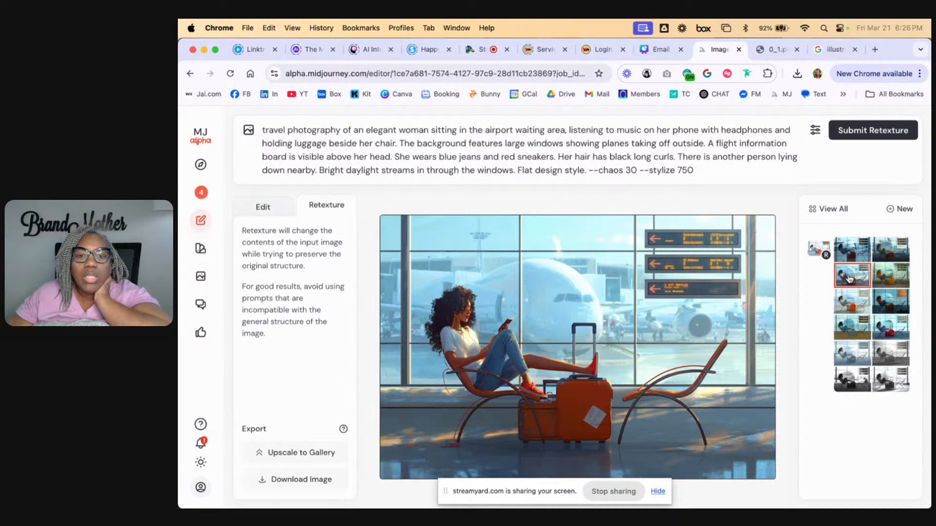
pyautogui.click(892, 282)
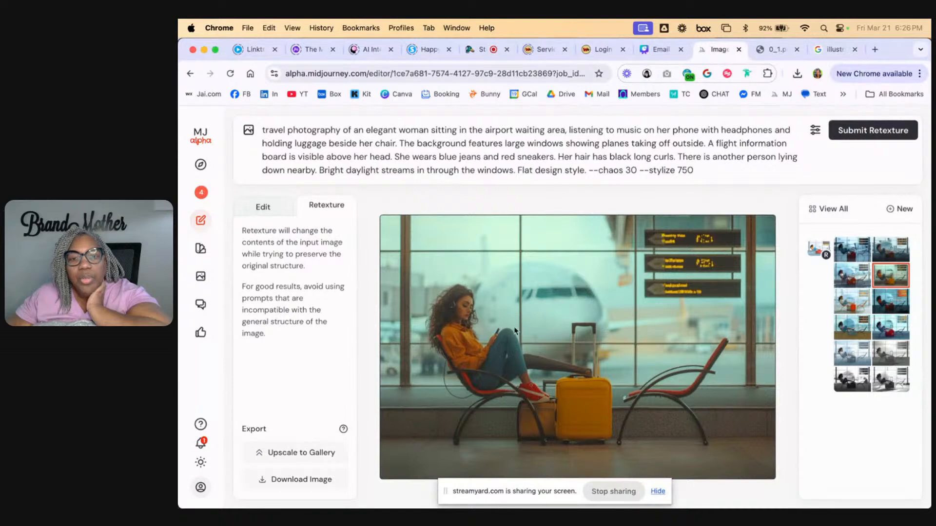
pyautogui.click(856, 250)
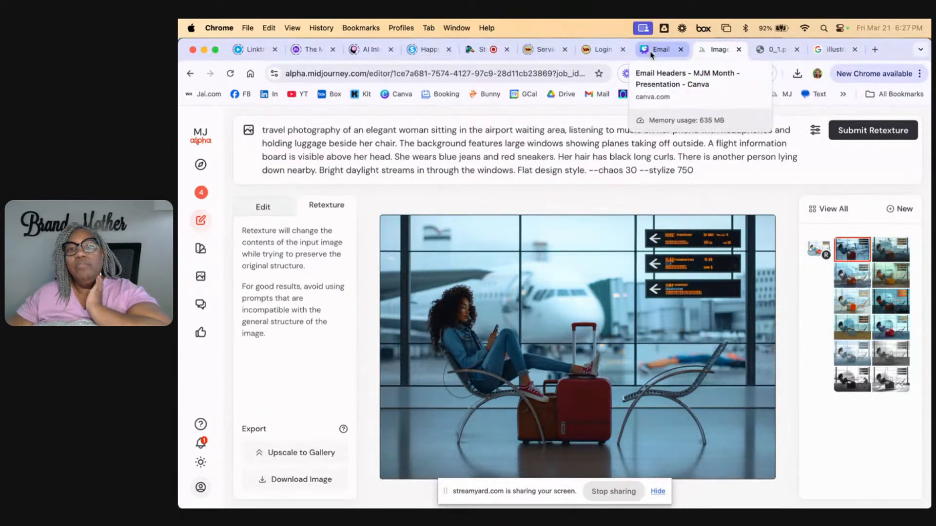
# Switch to the StreamYard live-stream studio to manage the shared screen on stage
pyautogui.click(482, 50)
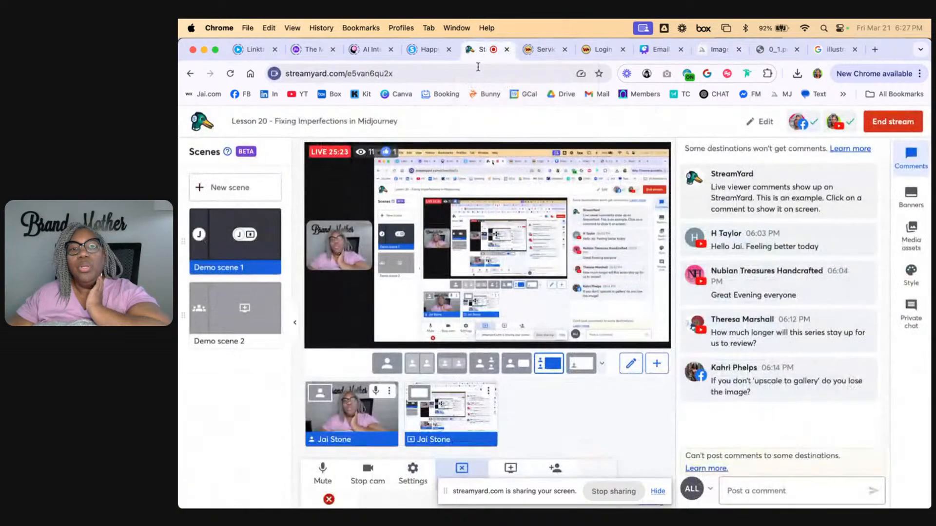
pyautogui.moveTo(463, 415)
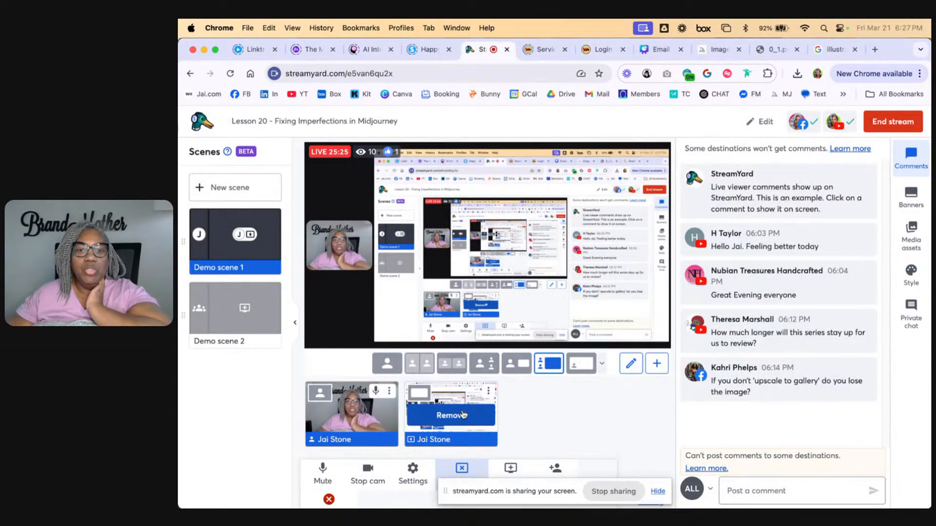